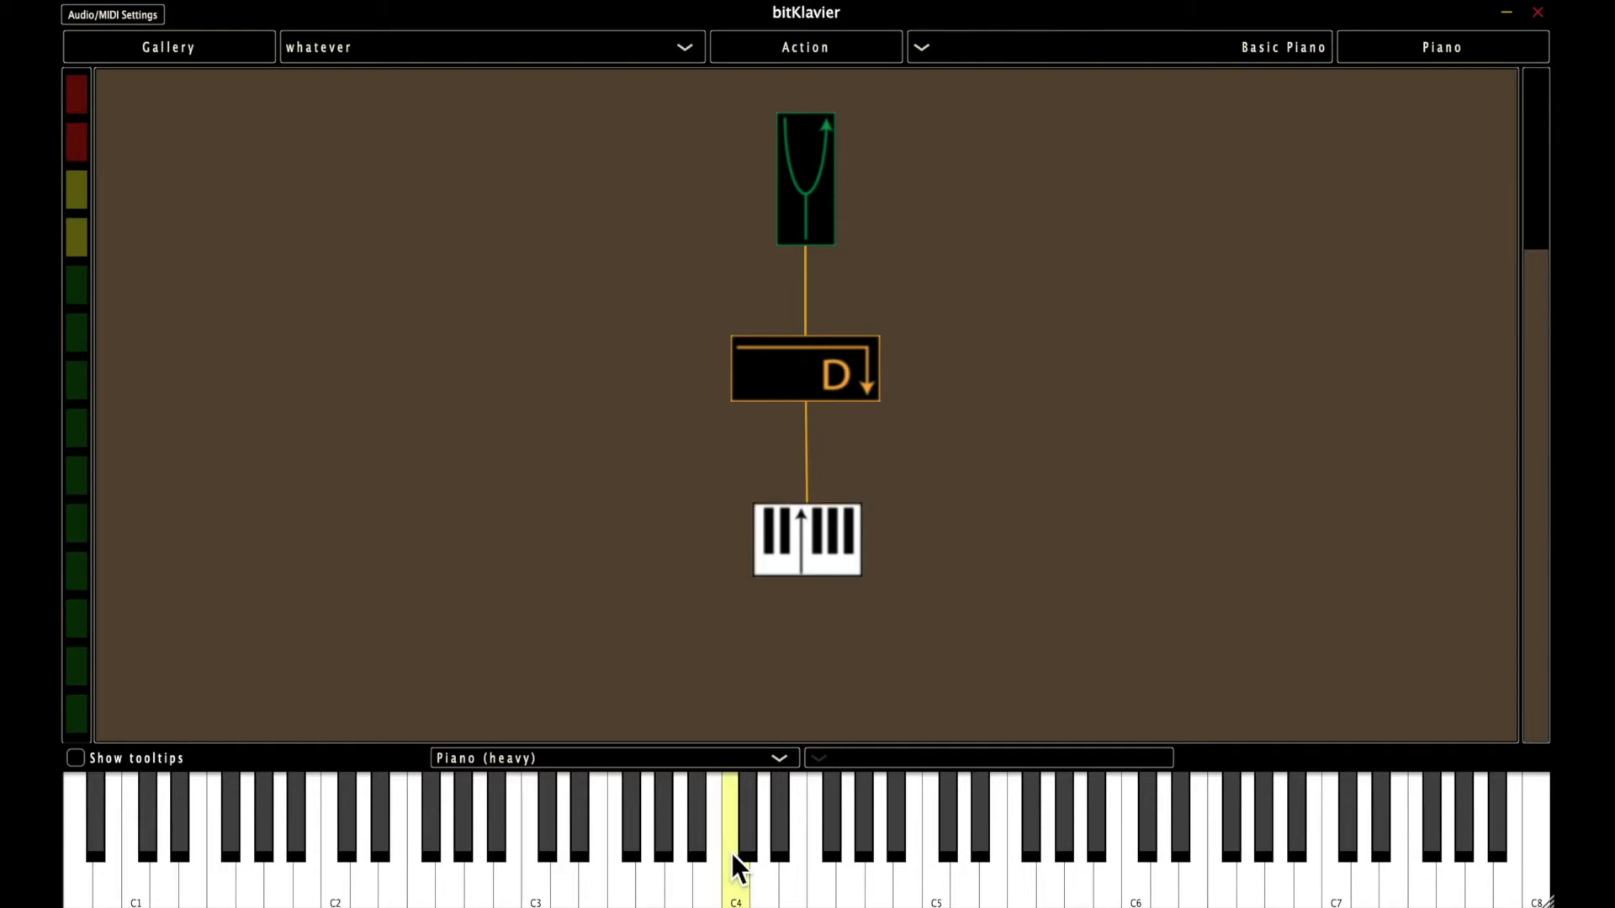
# Play E4, D4, G4 and F#4 on the on-screen keyboard to test the sound.
pyautogui.click(799, 888)
pyautogui.click(769, 885)
pyautogui.click(850, 885)
pyautogui.click(838, 854)
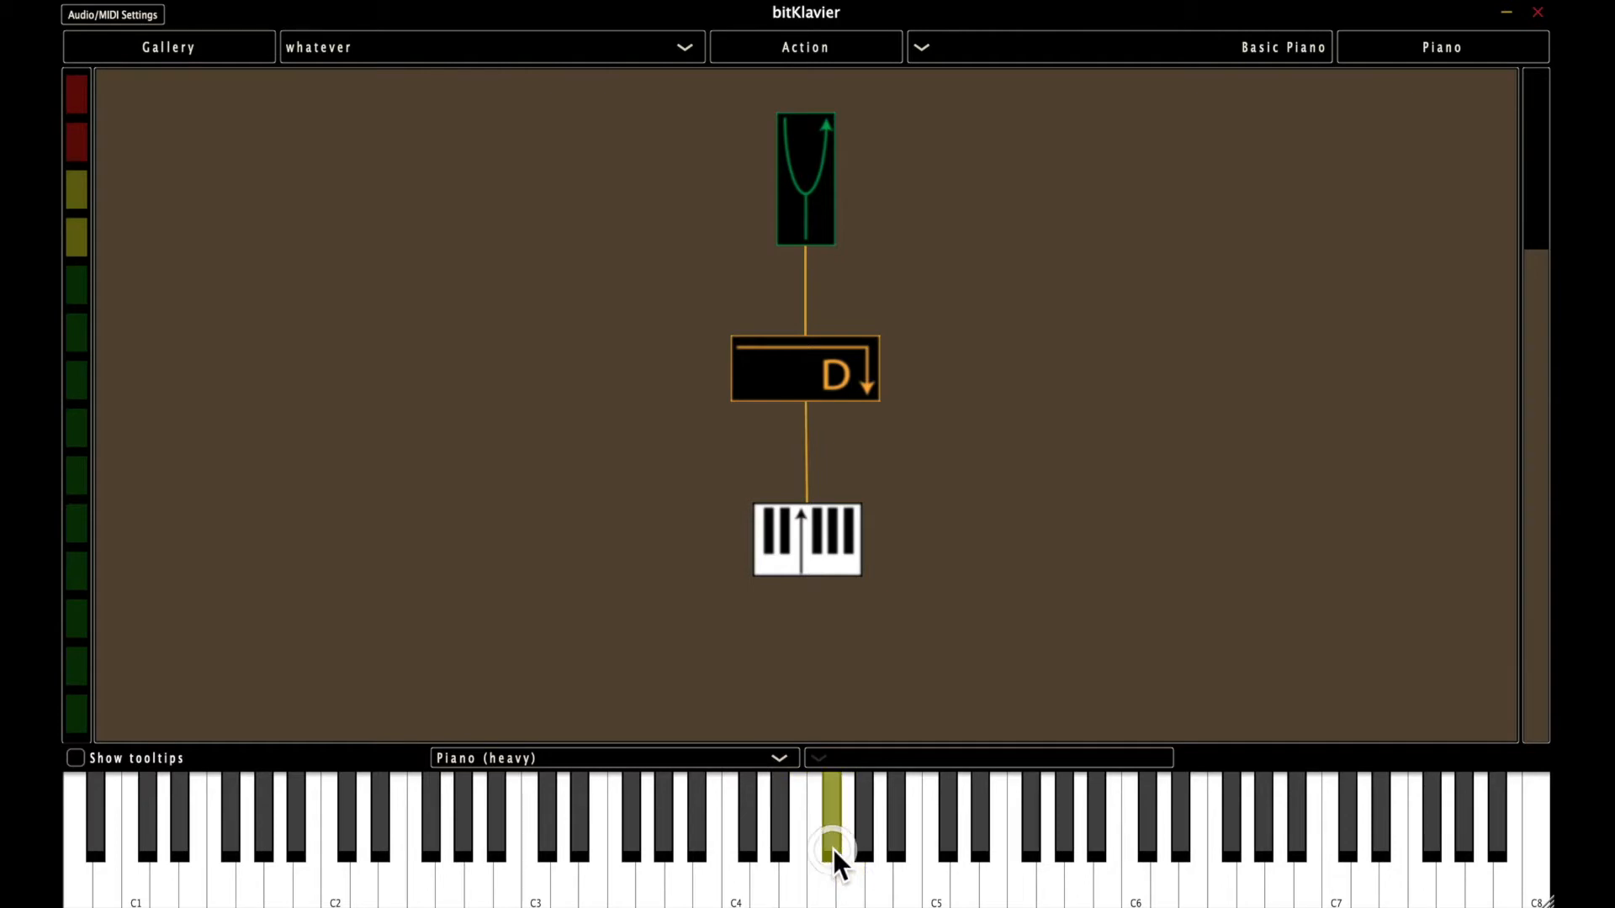
# Open and close the Keymap object's editor twice to view its settings.
pyautogui.click(952, 609)
pyautogui.moveTo(830, 530)
pyautogui.mouseDown()
pyautogui.moveTo(841, 547)
pyautogui.moveTo(811, 491)
pyautogui.moveTo(840, 543)
pyautogui.moveTo(831, 530)
pyautogui.mouseUp()
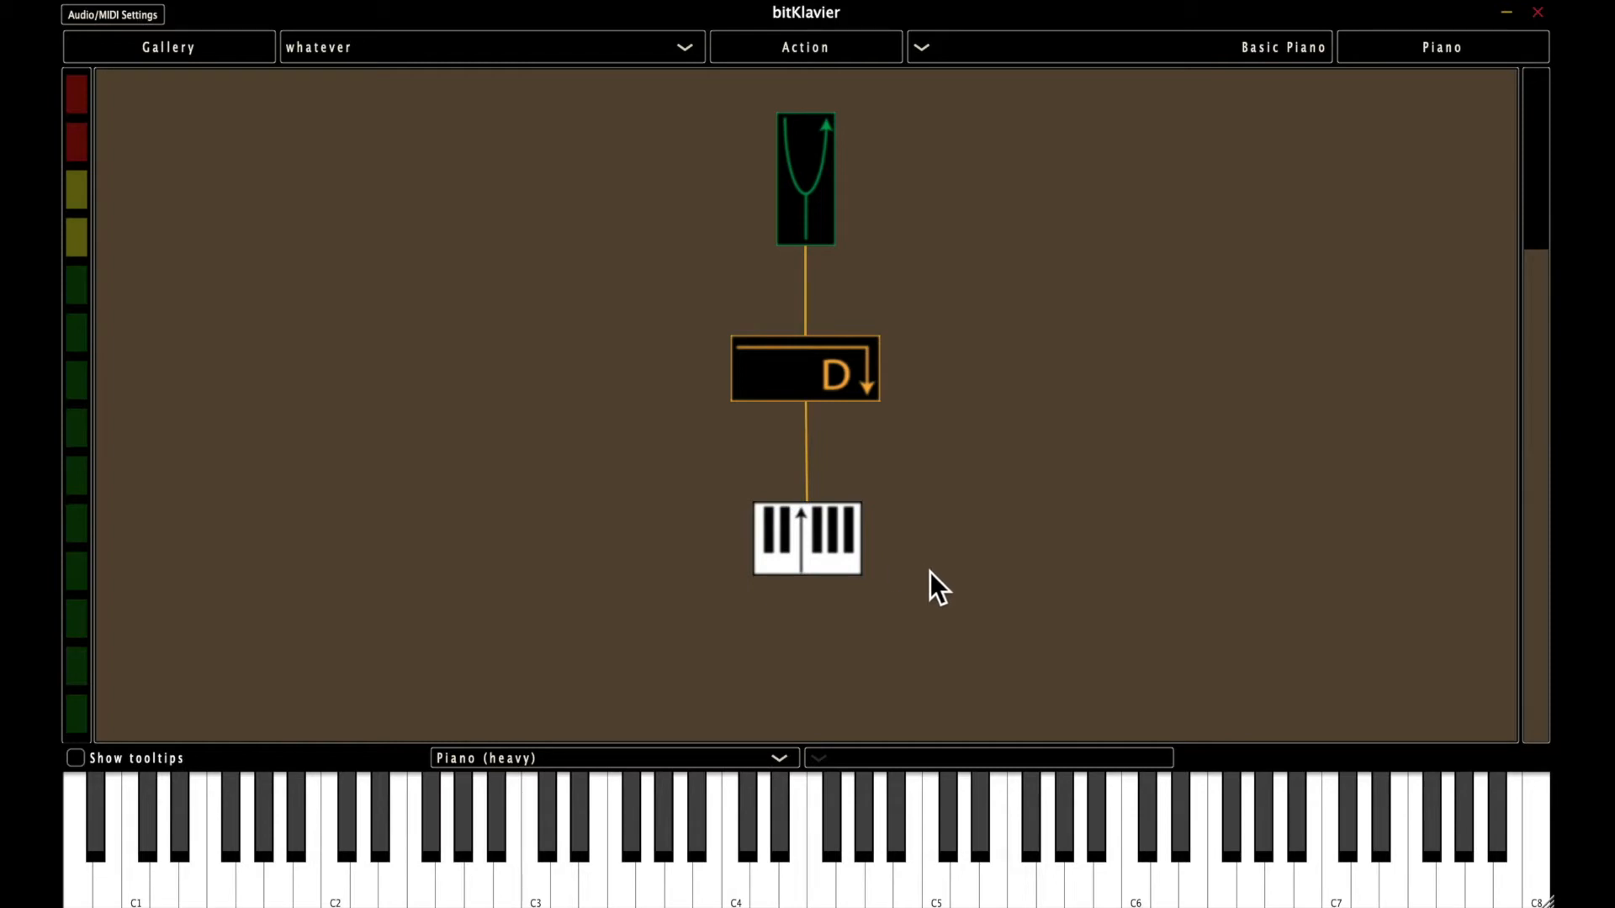
pyautogui.rightClick(824, 543)
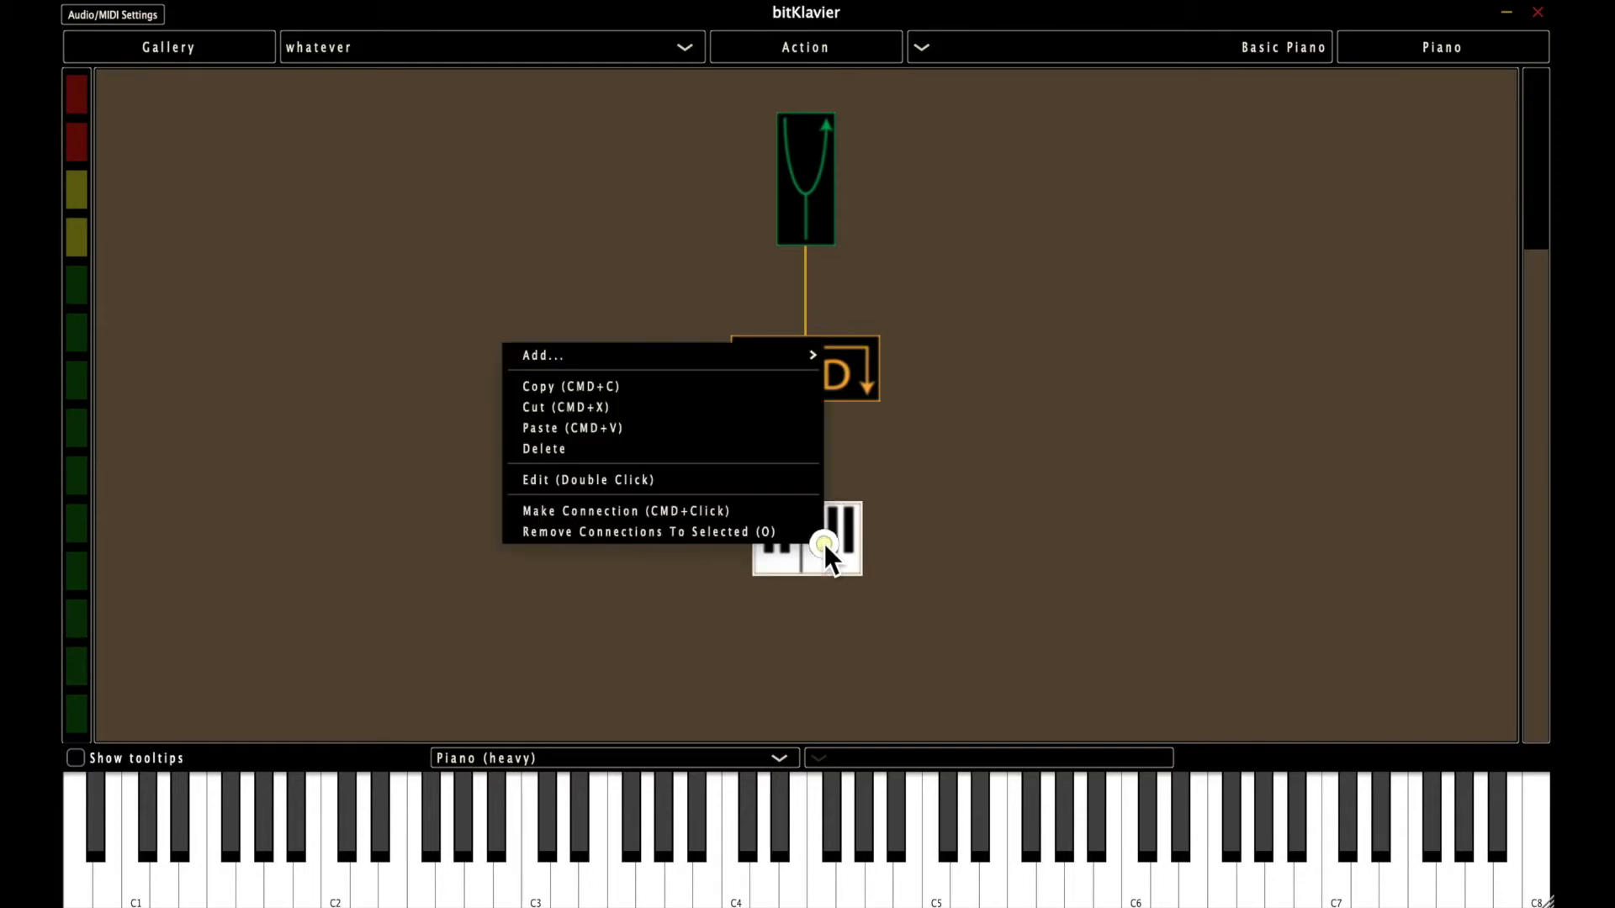
pyautogui.click(693, 481)
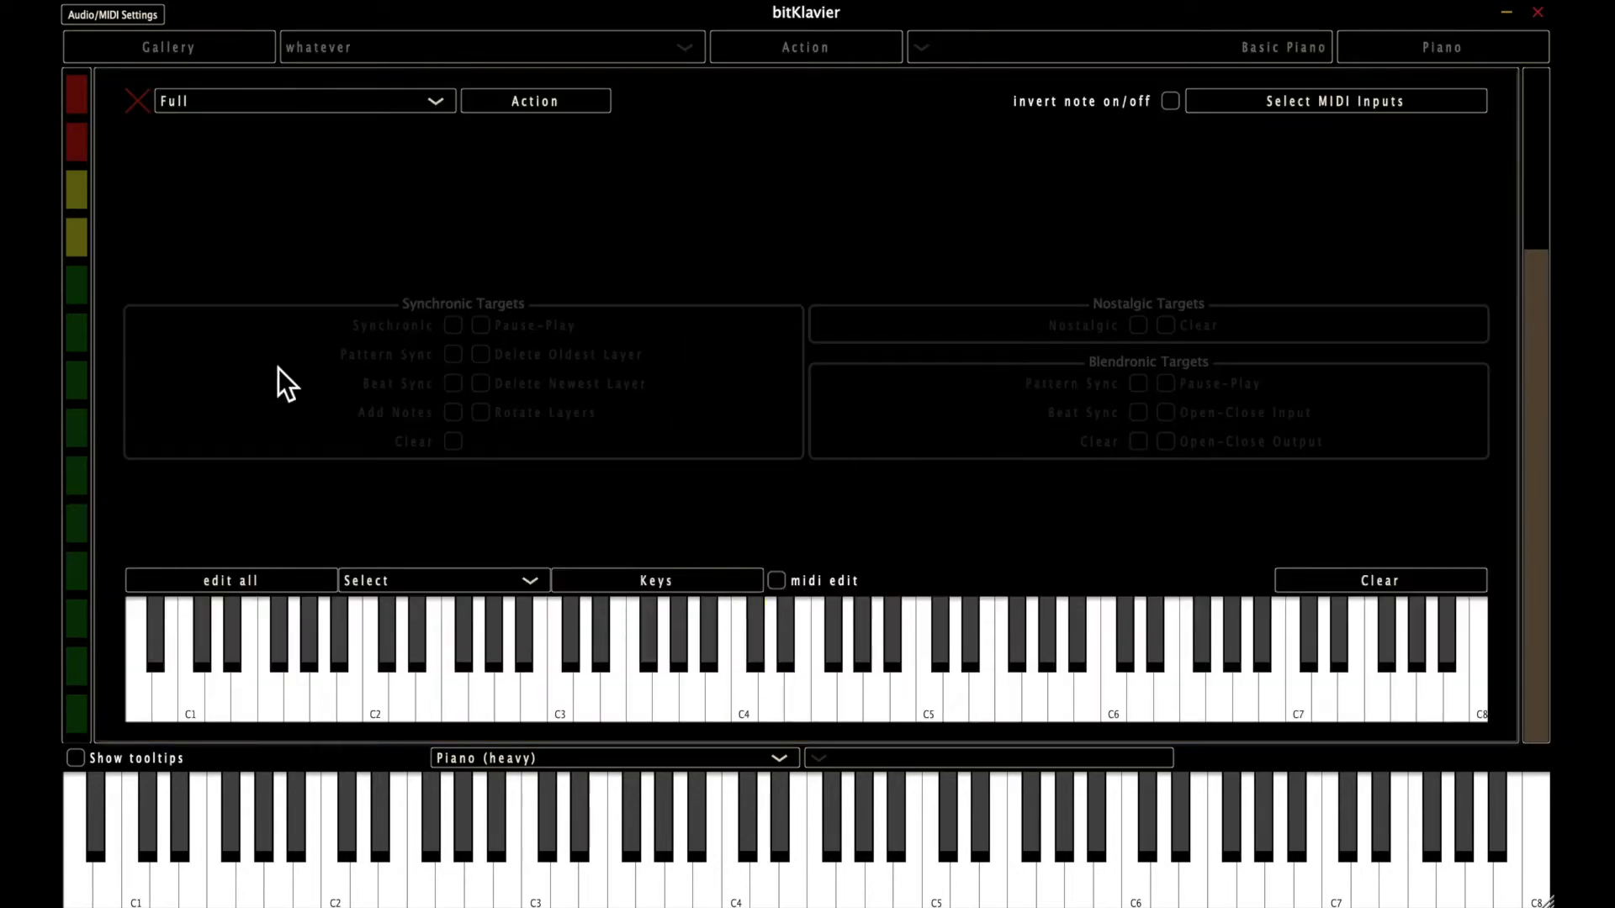
pyautogui.click(136, 104)
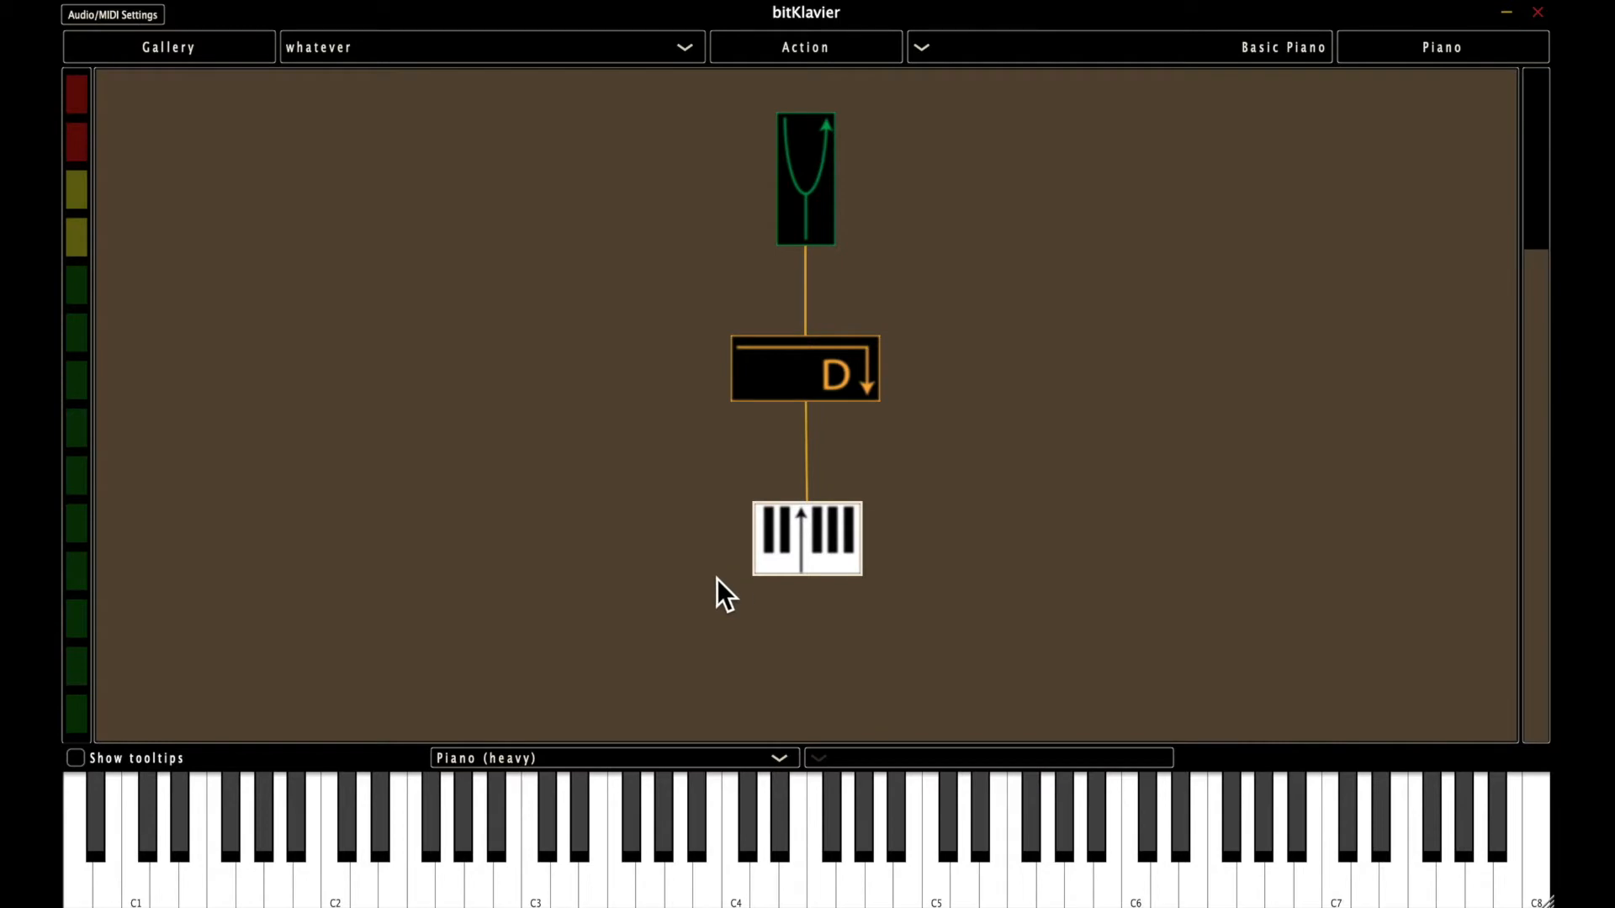
pyautogui.doubleClick(802, 533)
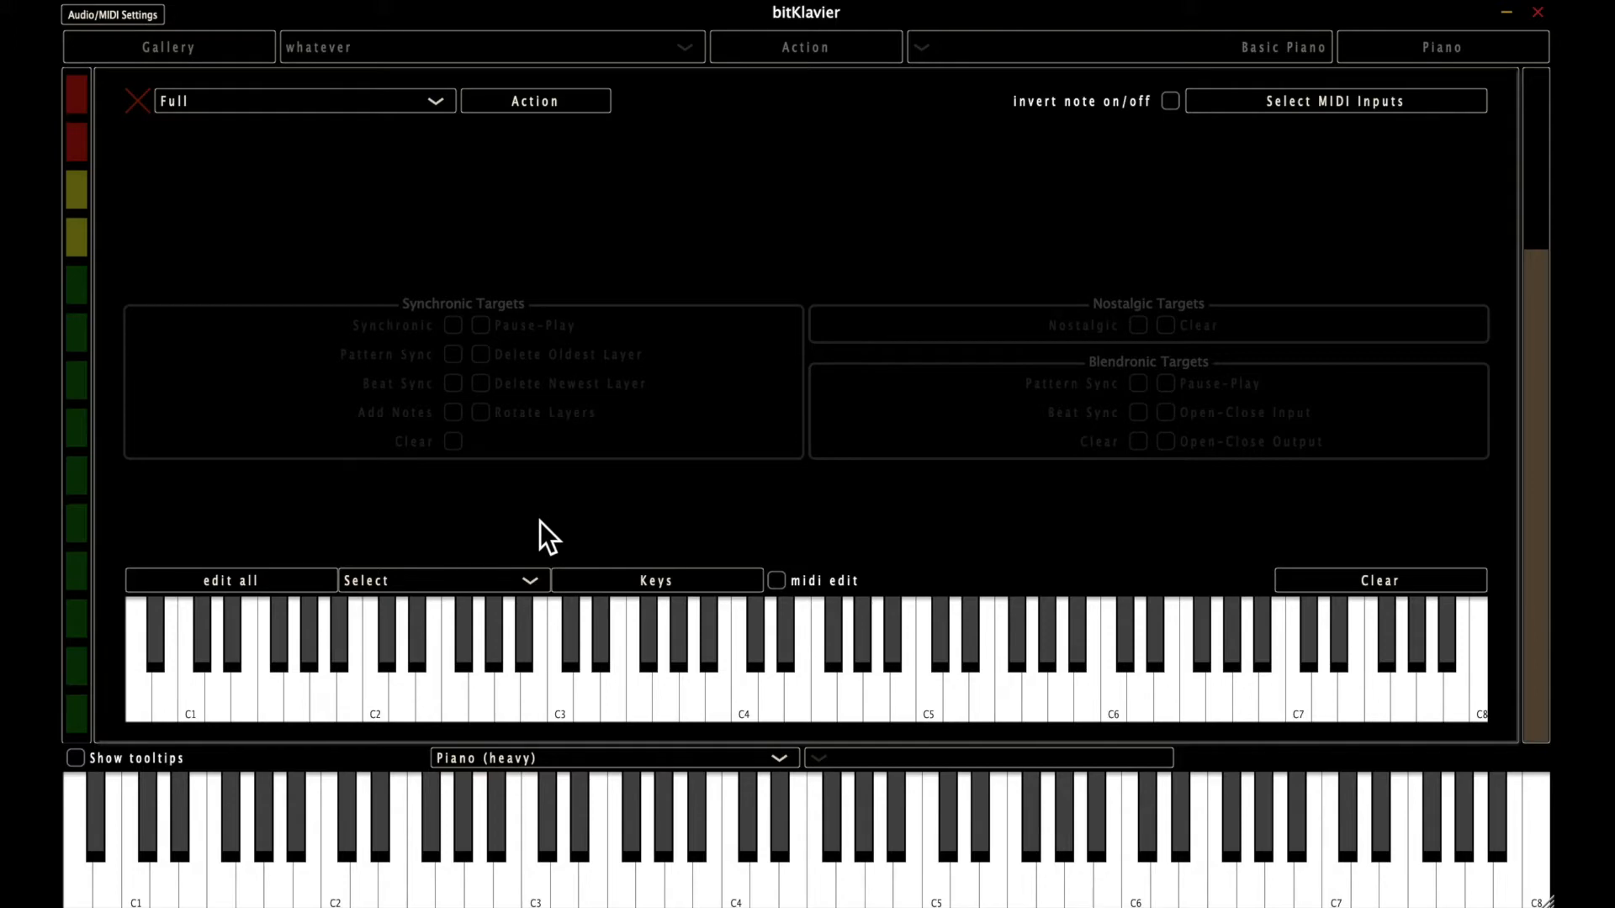
pyautogui.press('Escape')
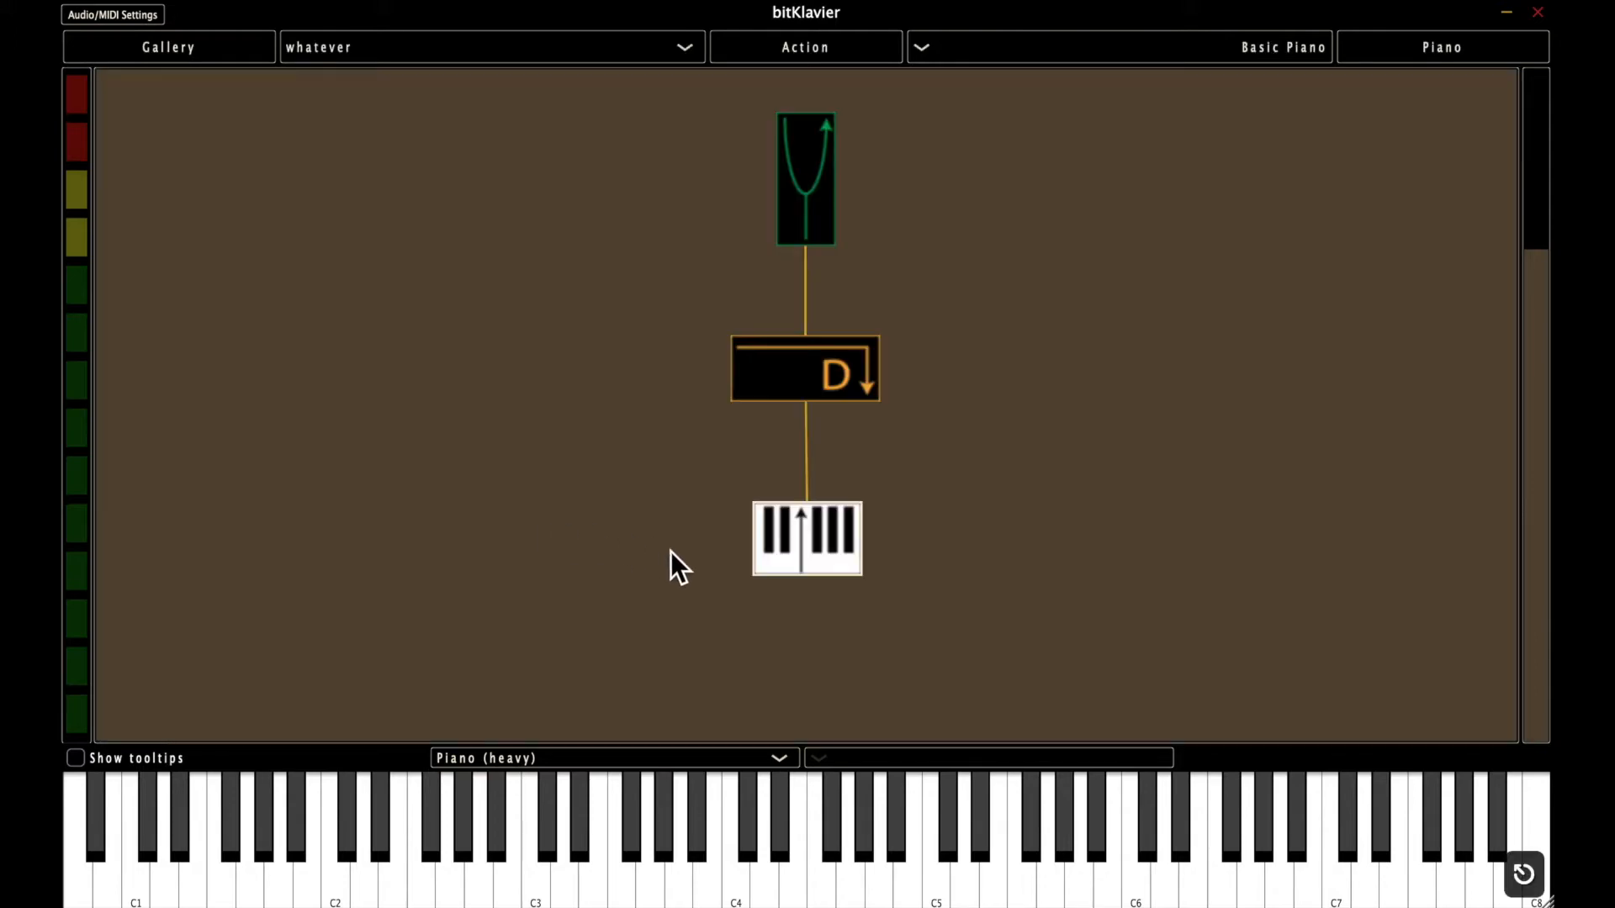
# Open the Keymap's editor, enable C4, E4, G#4 and A#4, toggle D#5 on and off, and try notes on the main keyboard.
pyautogui.doubleClick(820, 570)
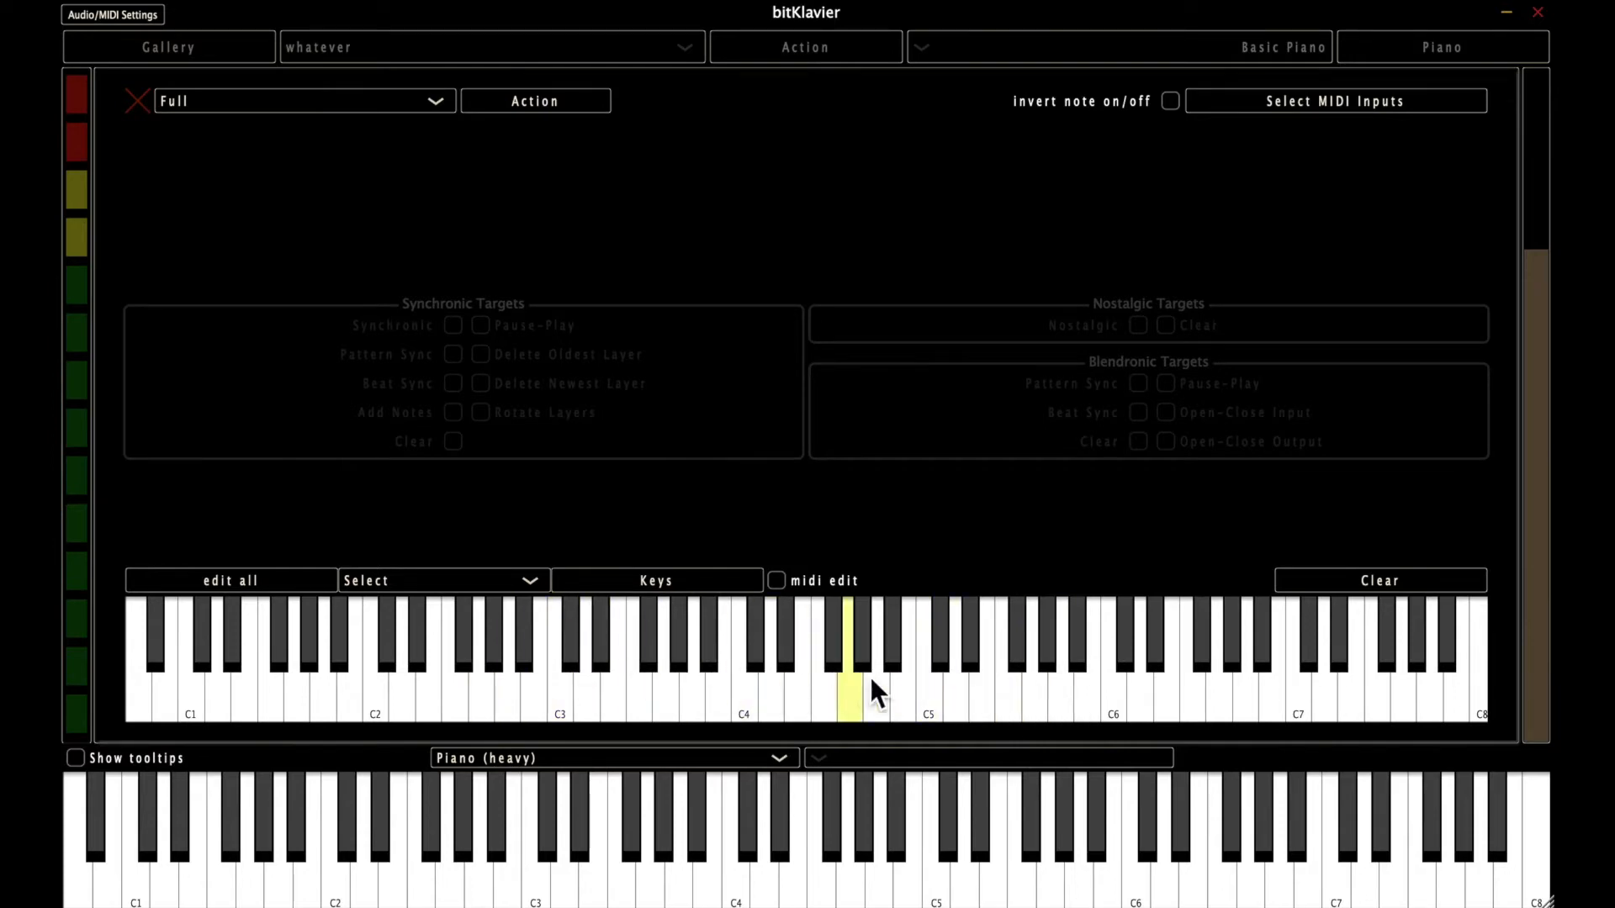
pyautogui.click(751, 690)
pyautogui.click(795, 691)
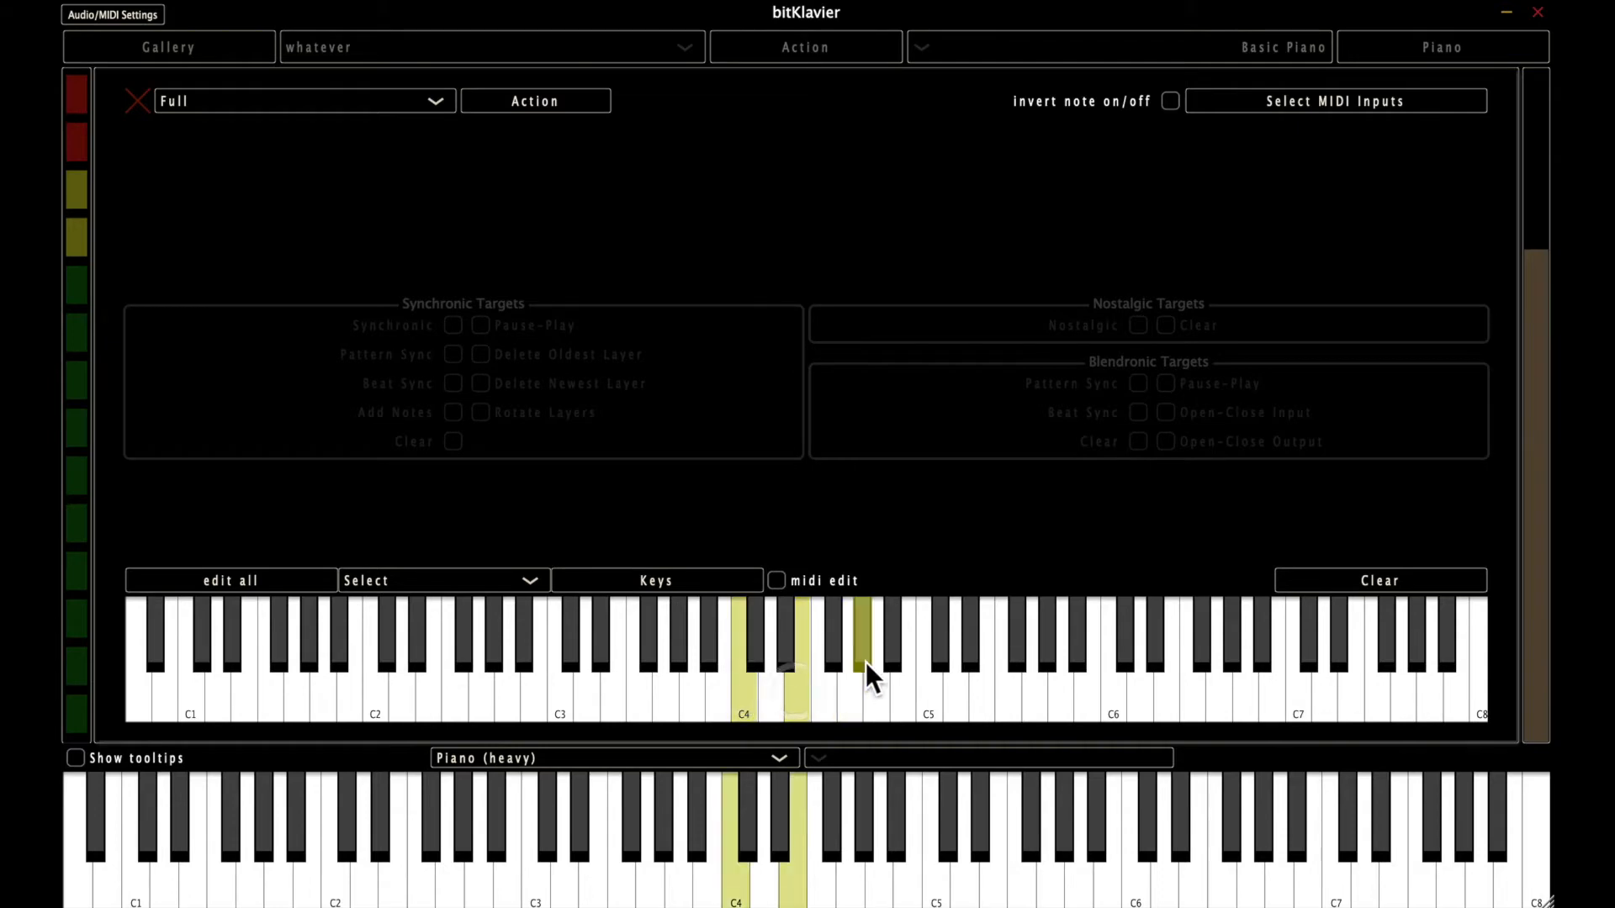
pyautogui.click(858, 657)
pyautogui.click(893, 652)
pyautogui.click(971, 644)
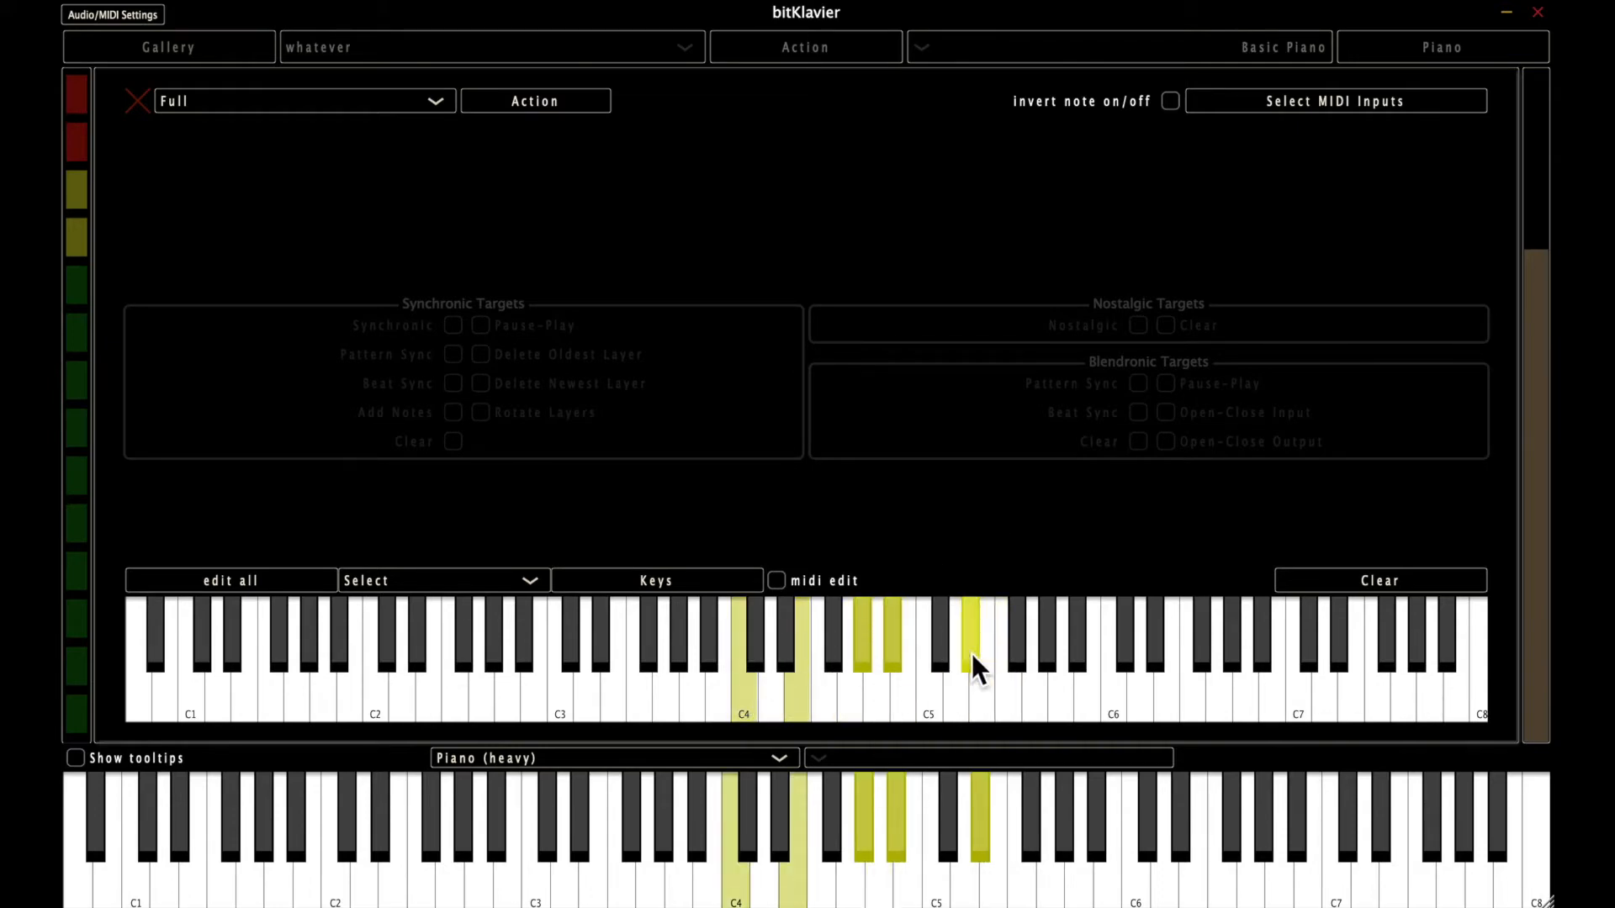
pyautogui.click(967, 638)
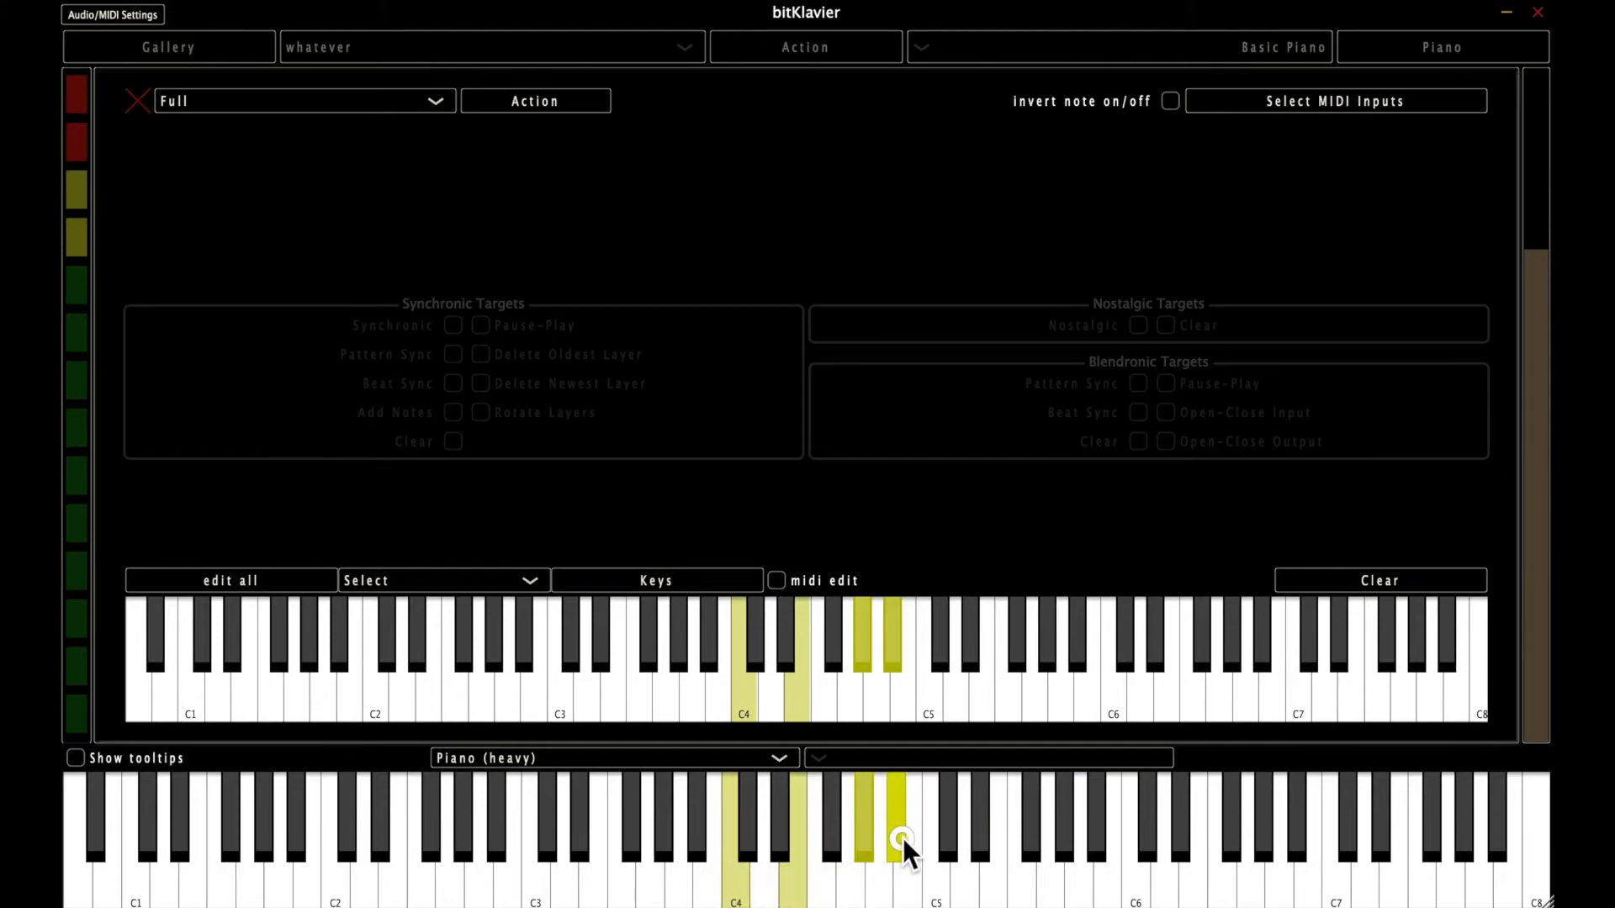
pyautogui.click(1006, 892)
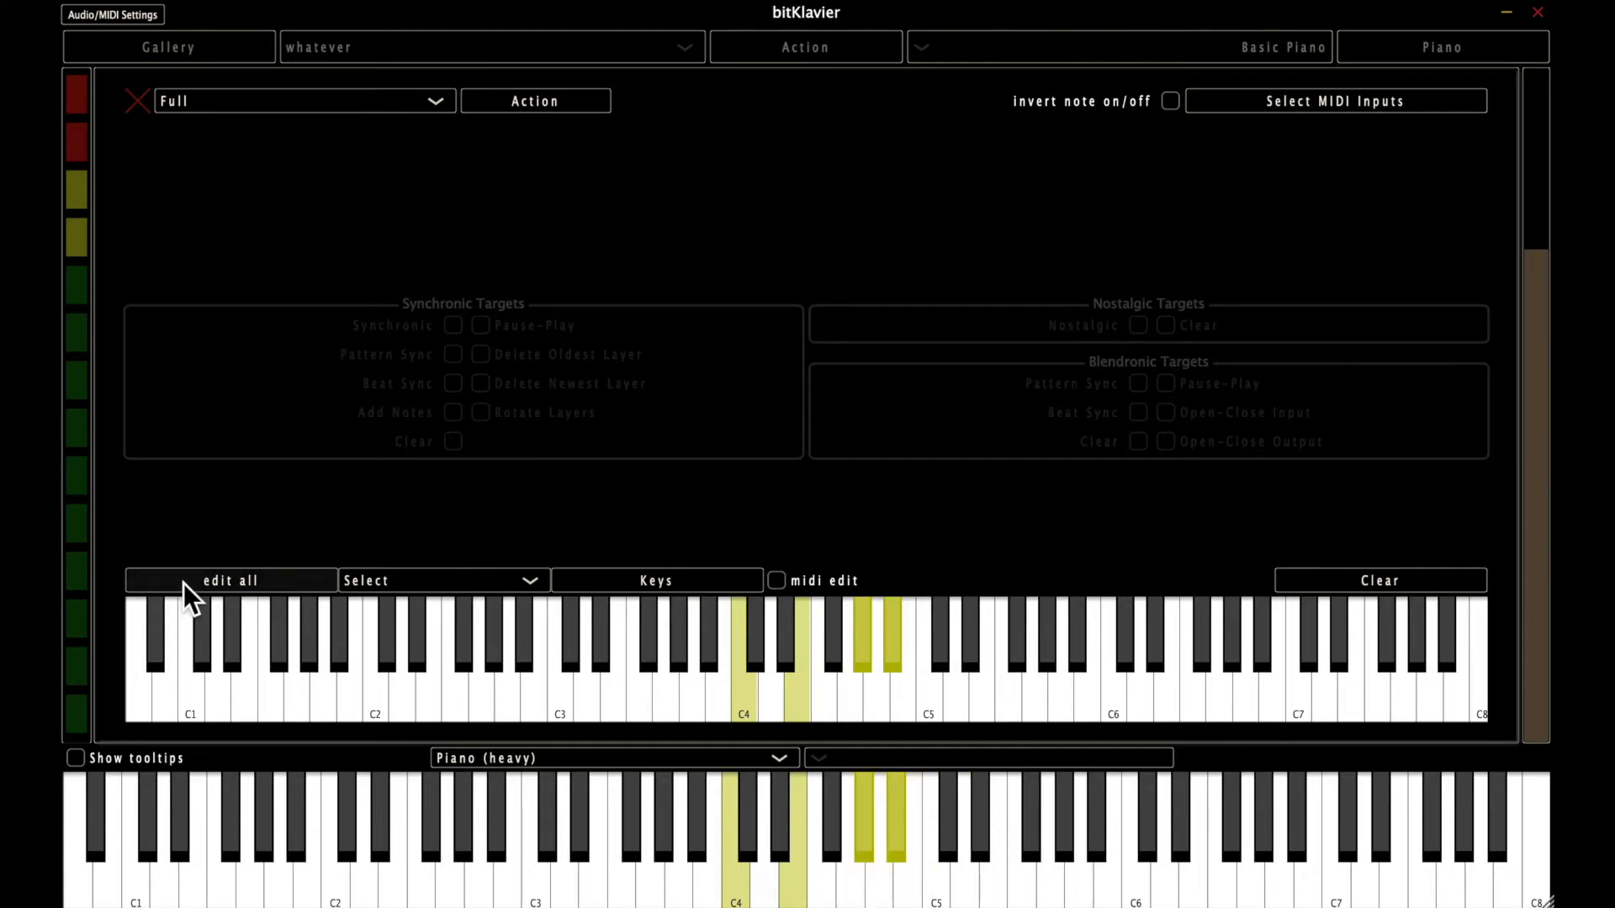
# Replace the keymap's enabled keys with the note numbers 60 64 67 using text editing.
pyautogui.click(215, 578)
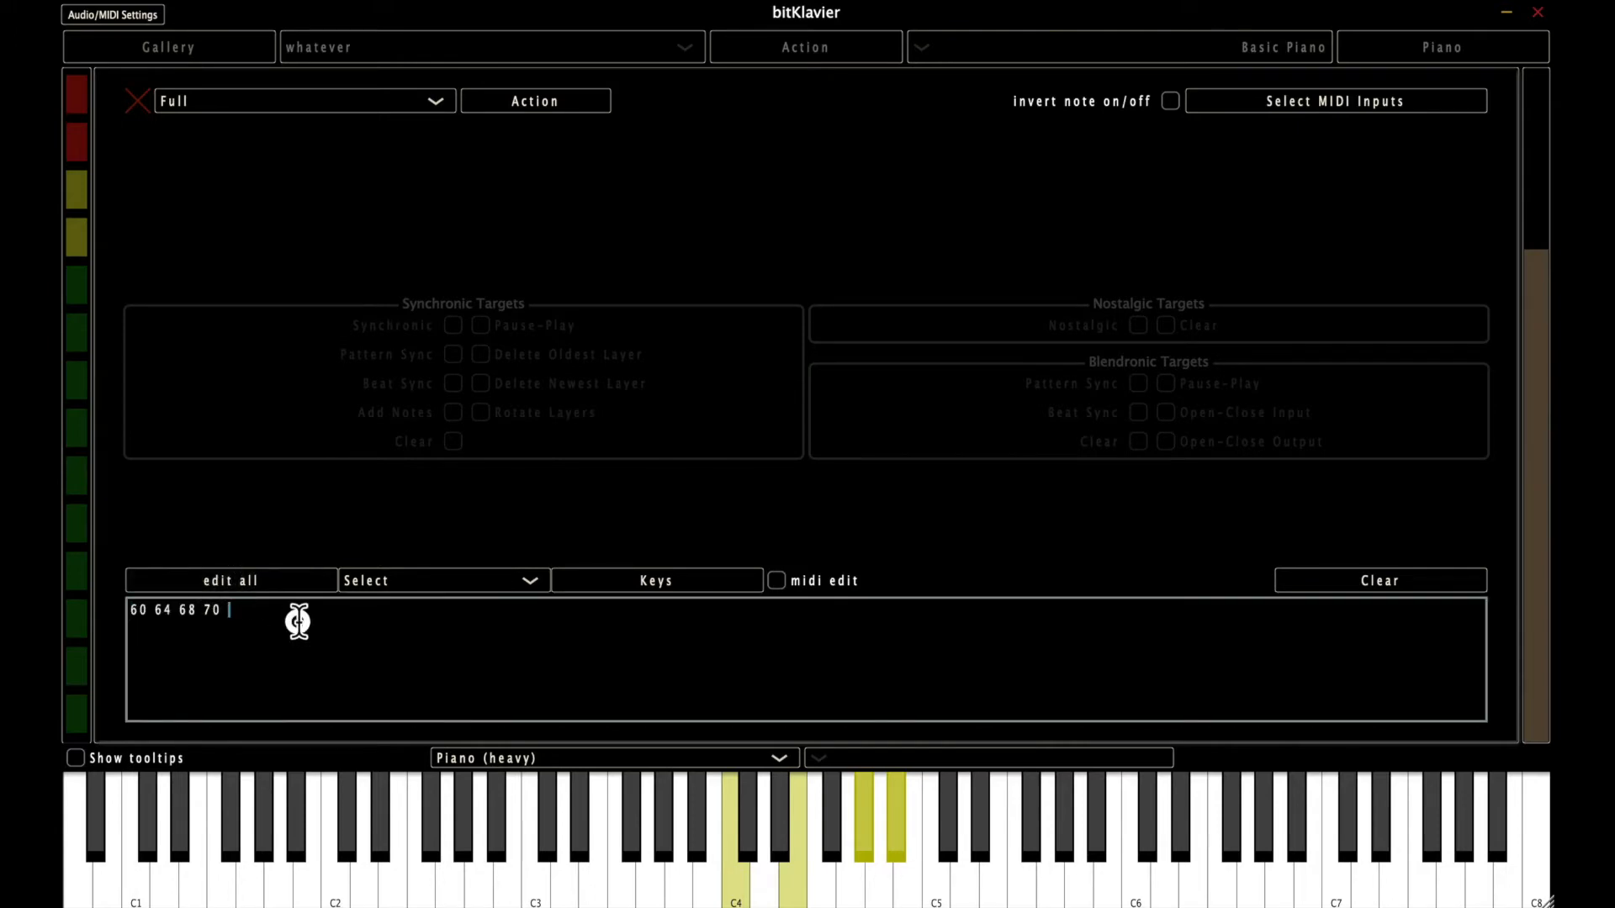
pyautogui.tripleClick(216, 608)
pyautogui.press('BackSpace')
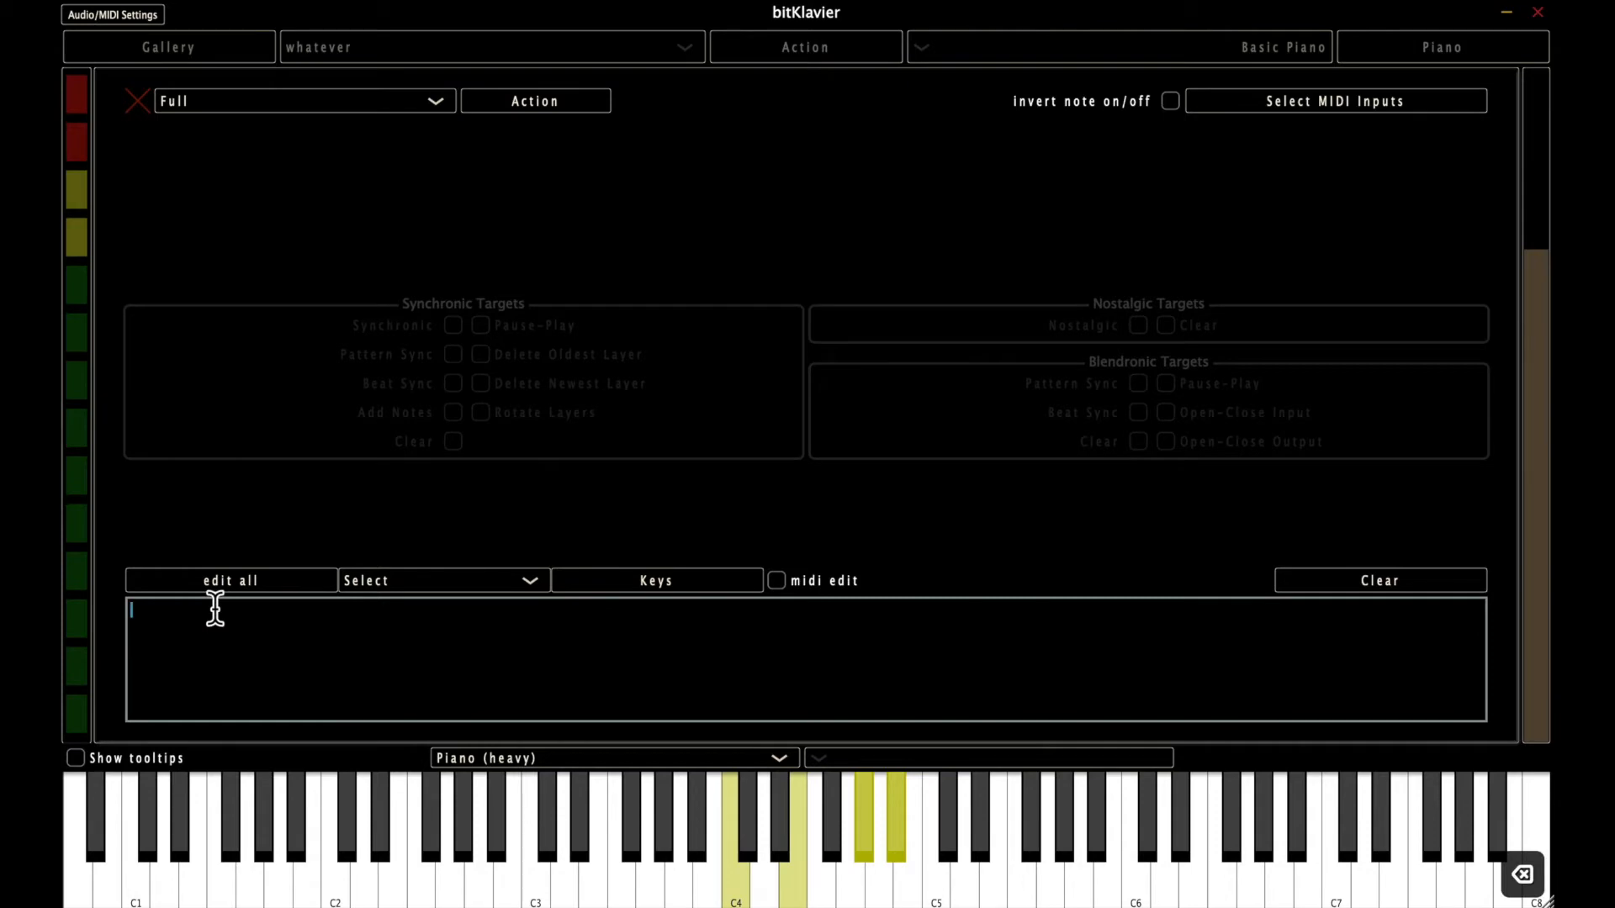
pyautogui.write('6')
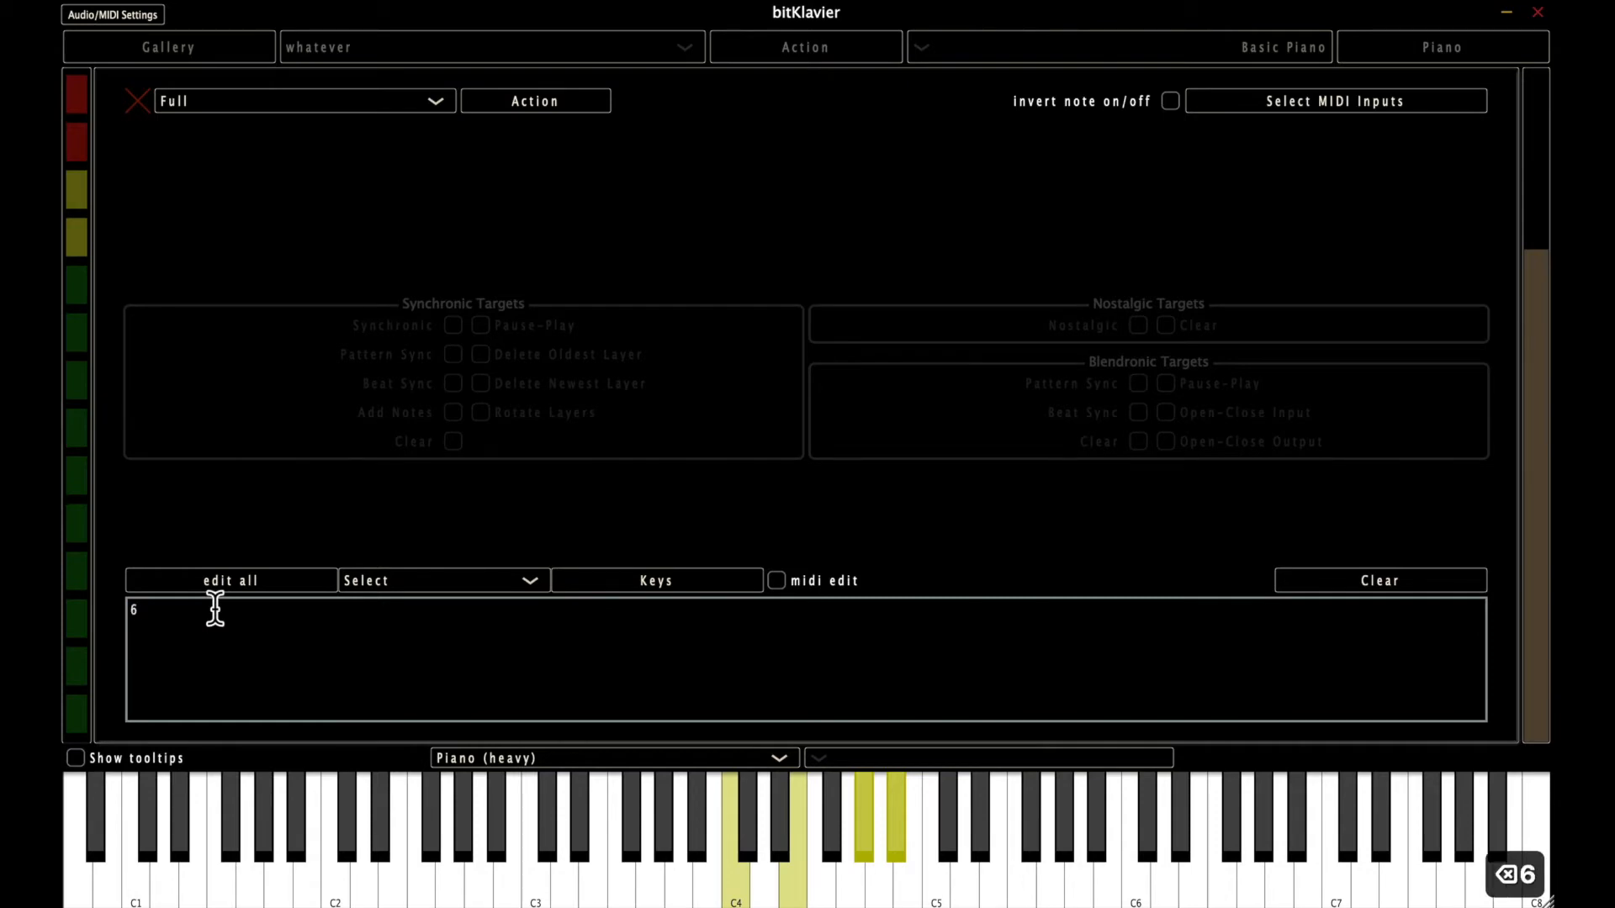
pyautogui.write('0 64 67')
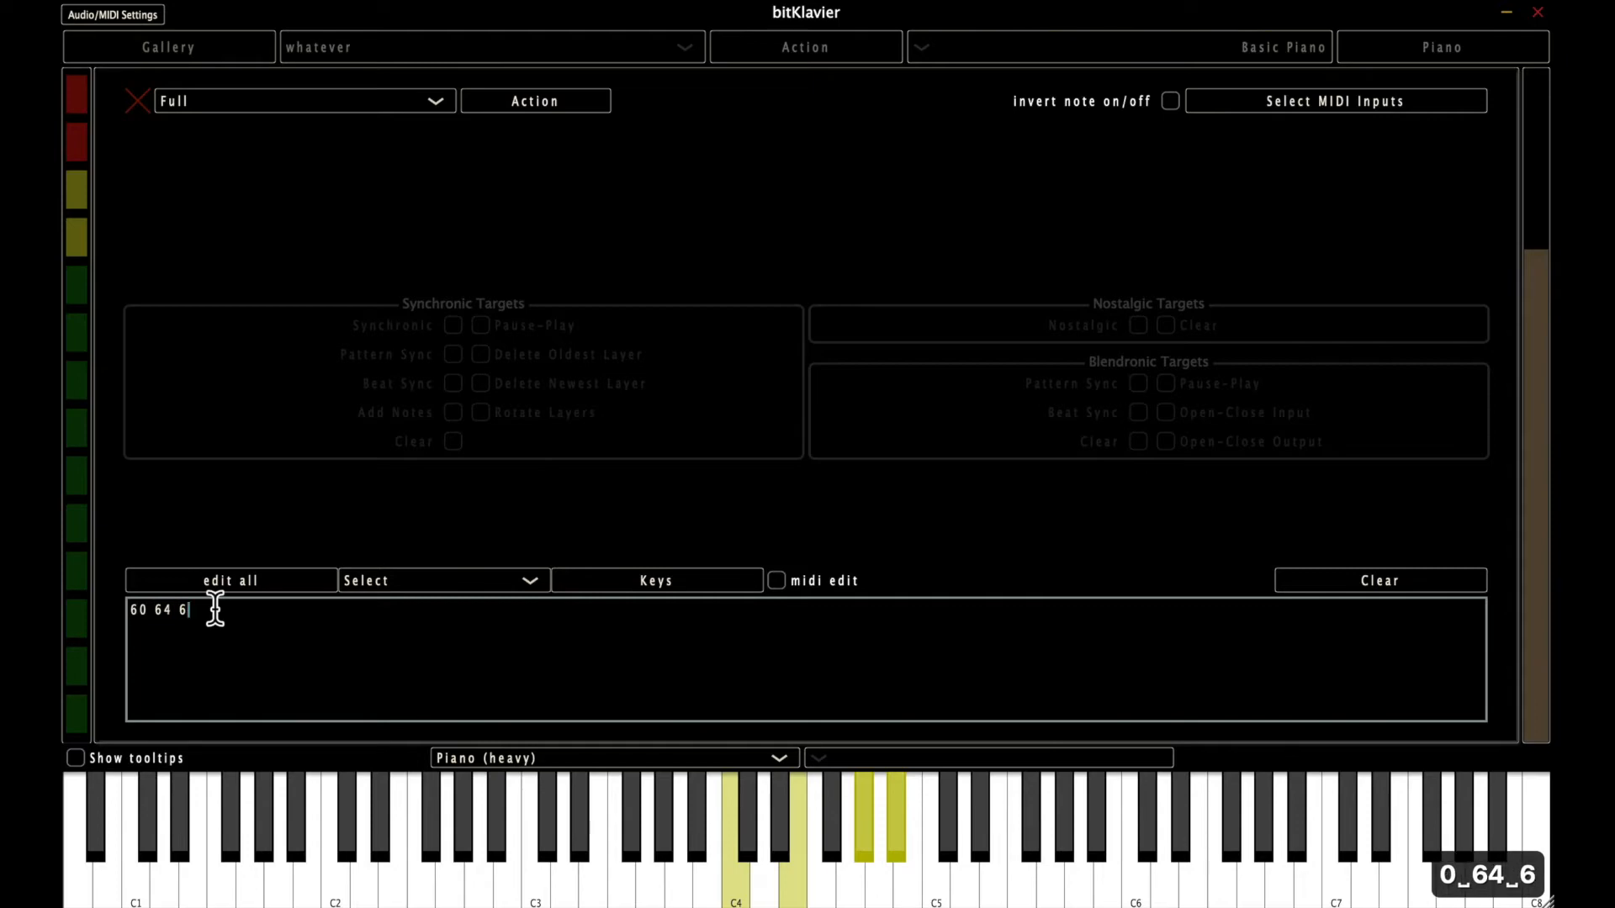
pyautogui.press('Return')
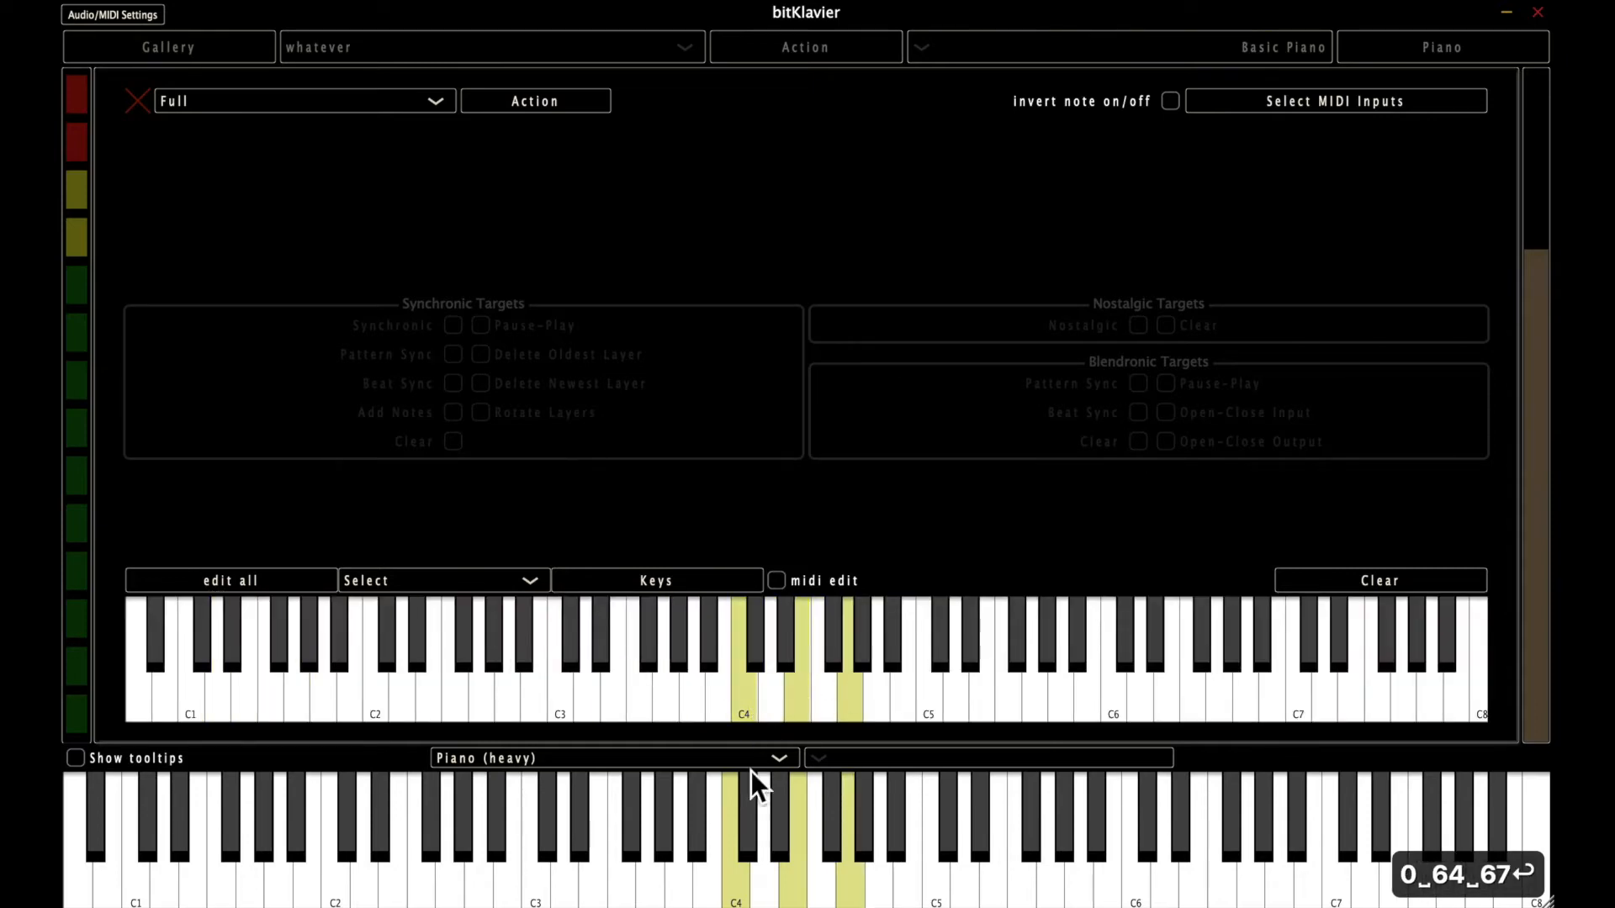
# Play C4, E4, G4 and C5 on the main keyboard, and clear all keys from the keymap.
pyautogui.click(728, 877)
pyautogui.click(797, 879)
pyautogui.click(858, 879)
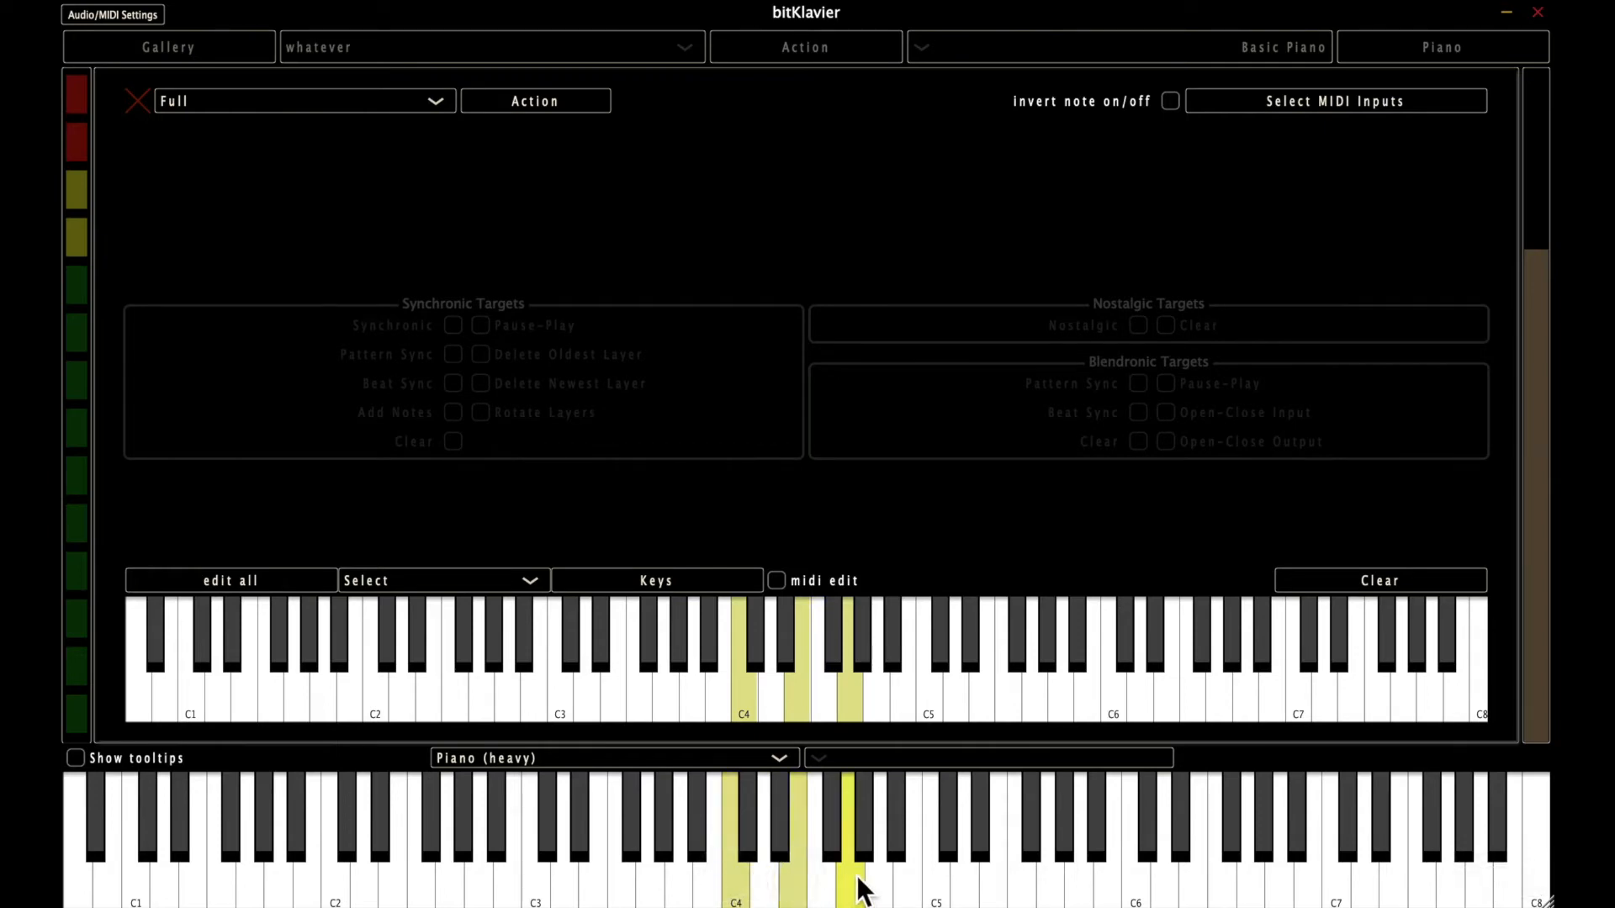
pyautogui.click(934, 878)
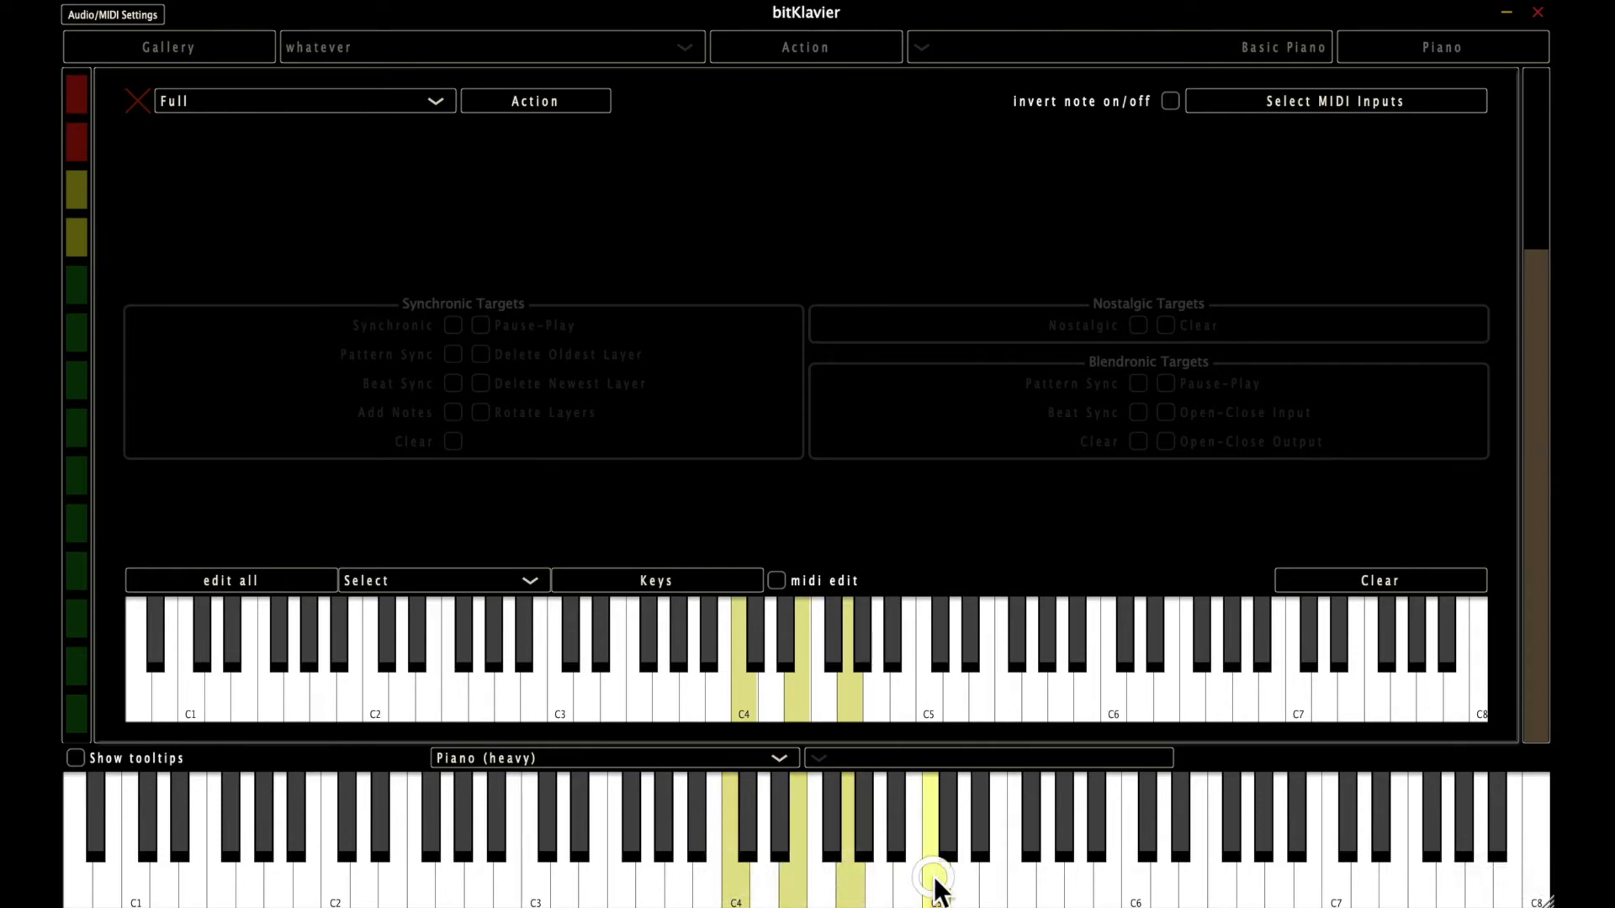
pyautogui.click(1344, 582)
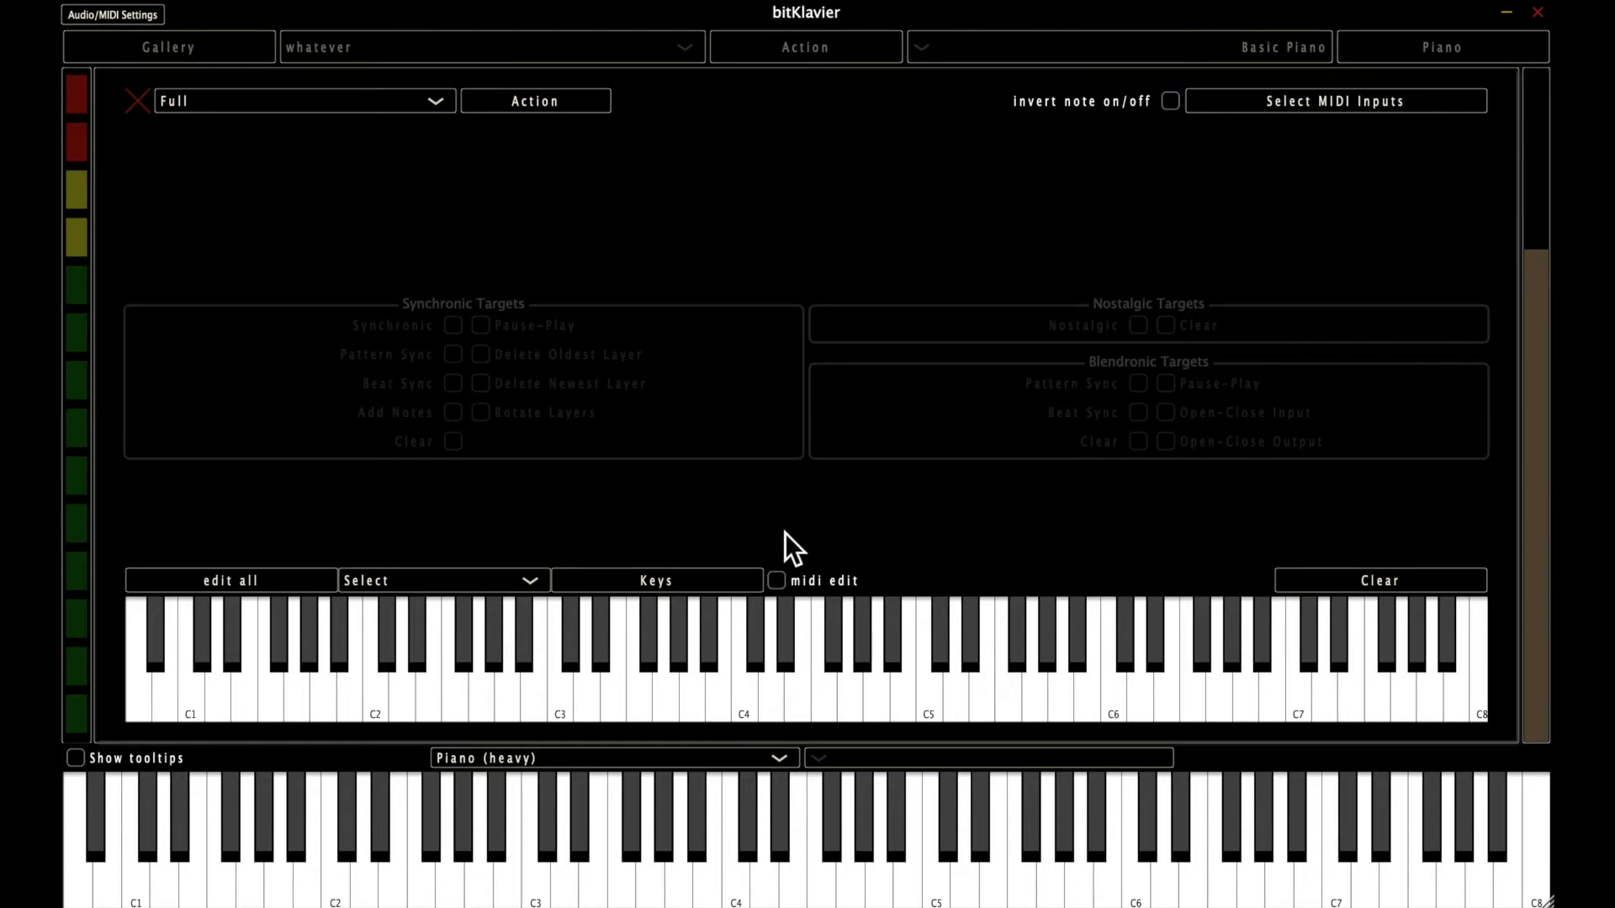
# Enable MIDI edit to add keys by playing them, turn it off, and clear the keymap.
pyautogui.click(778, 580)
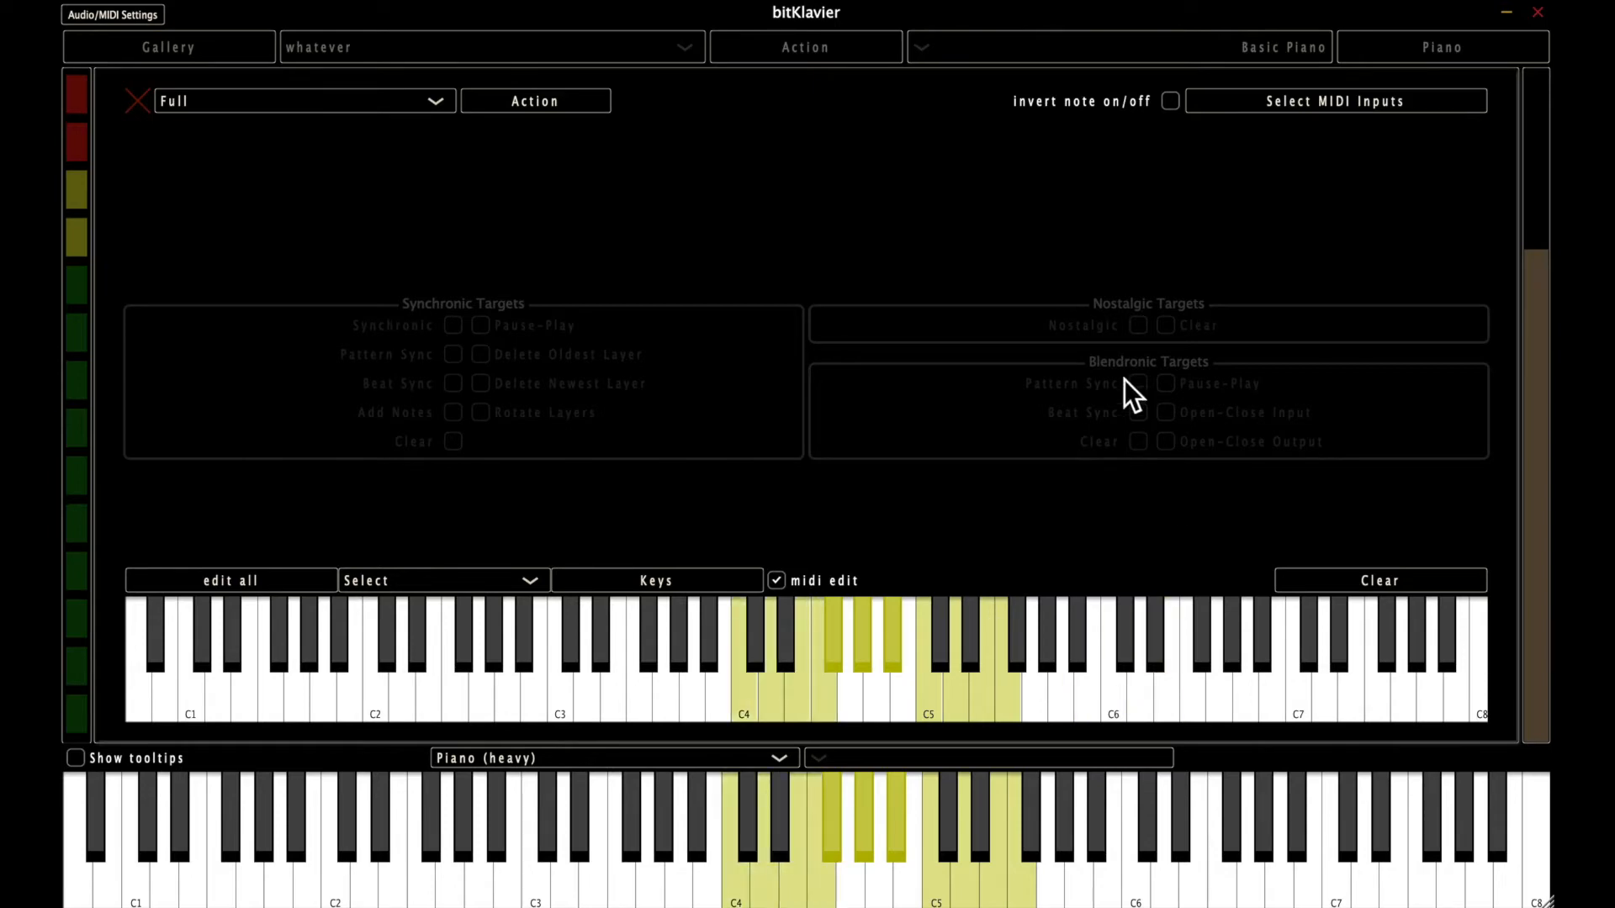
pyautogui.click(779, 580)
pyautogui.click(1360, 576)
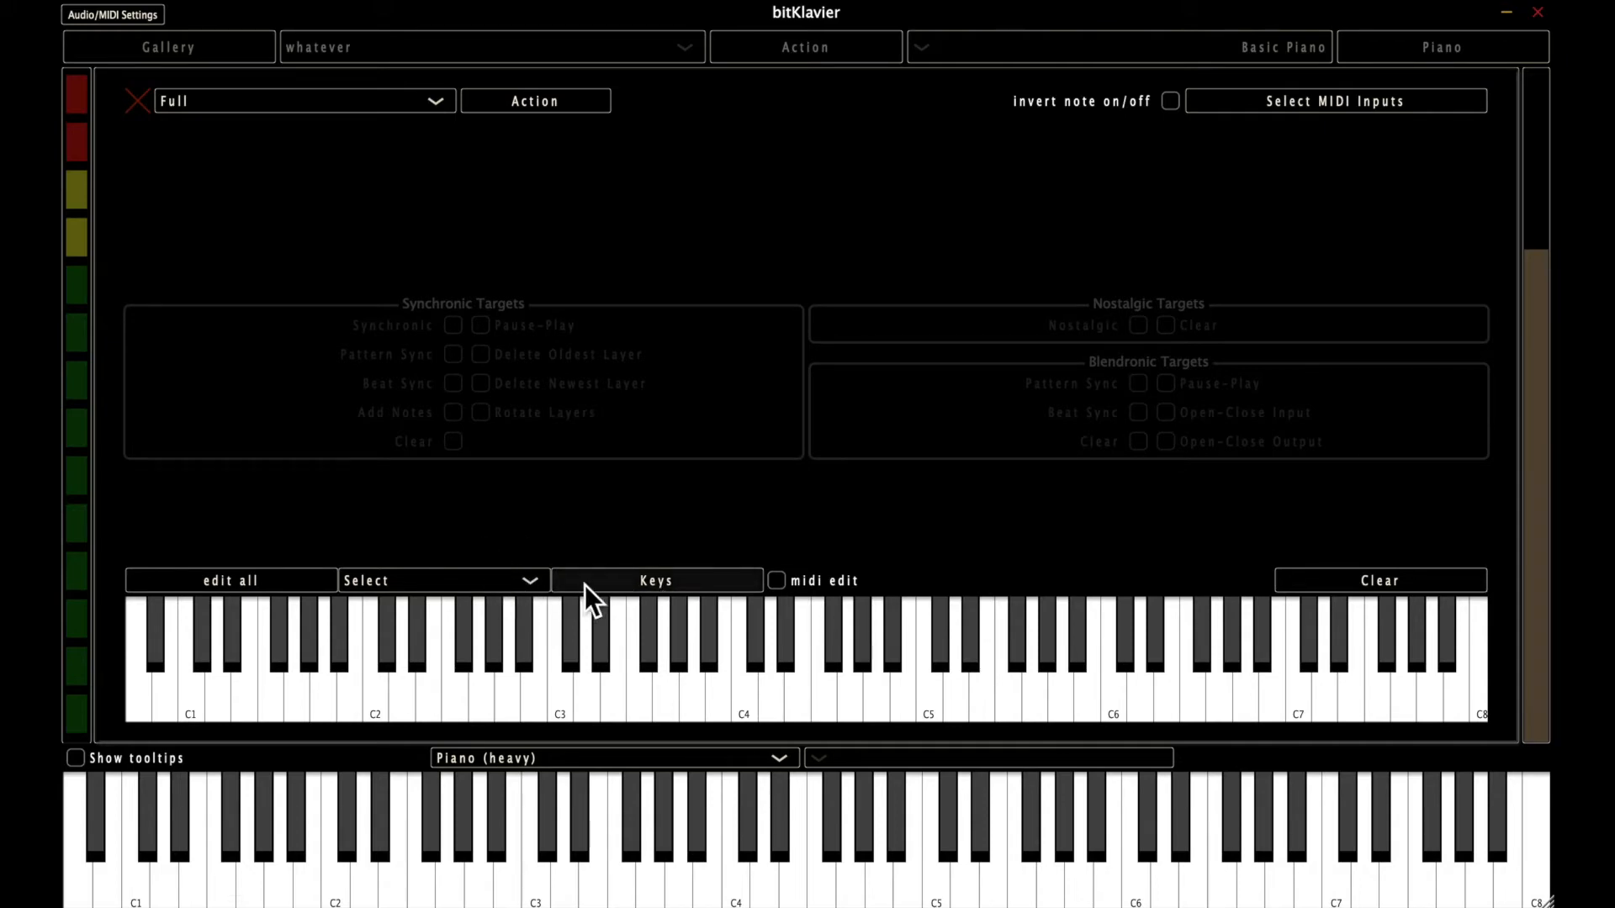
# Enable all keys in the keymap with the Select mode and the All preset, and close the editor.
pyautogui.click(481, 577)
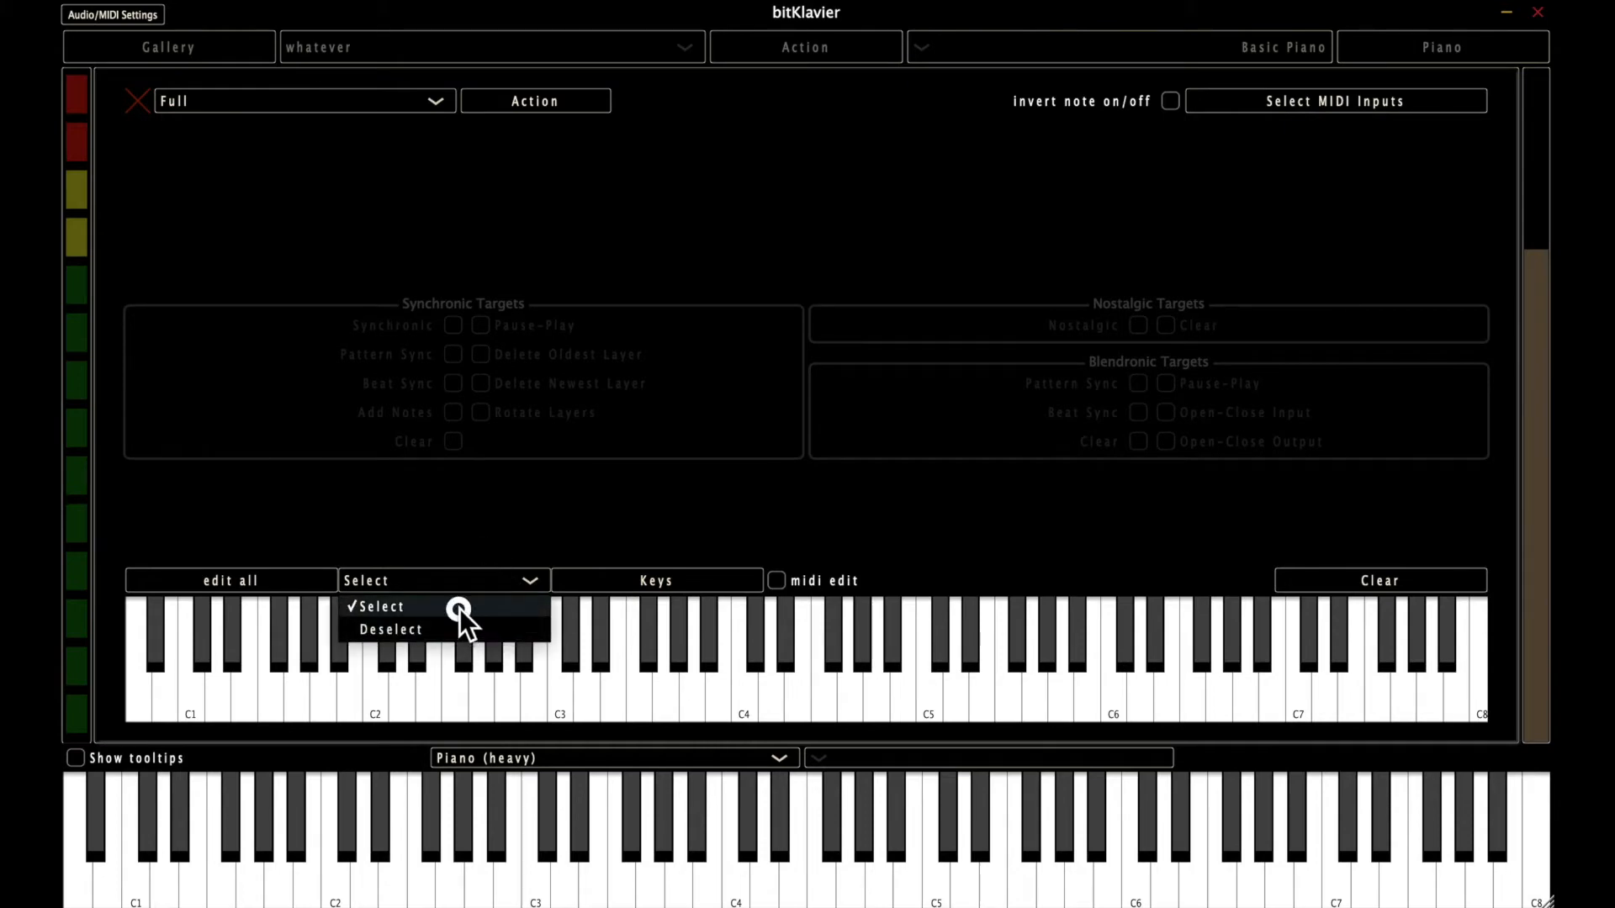
pyautogui.click(460, 608)
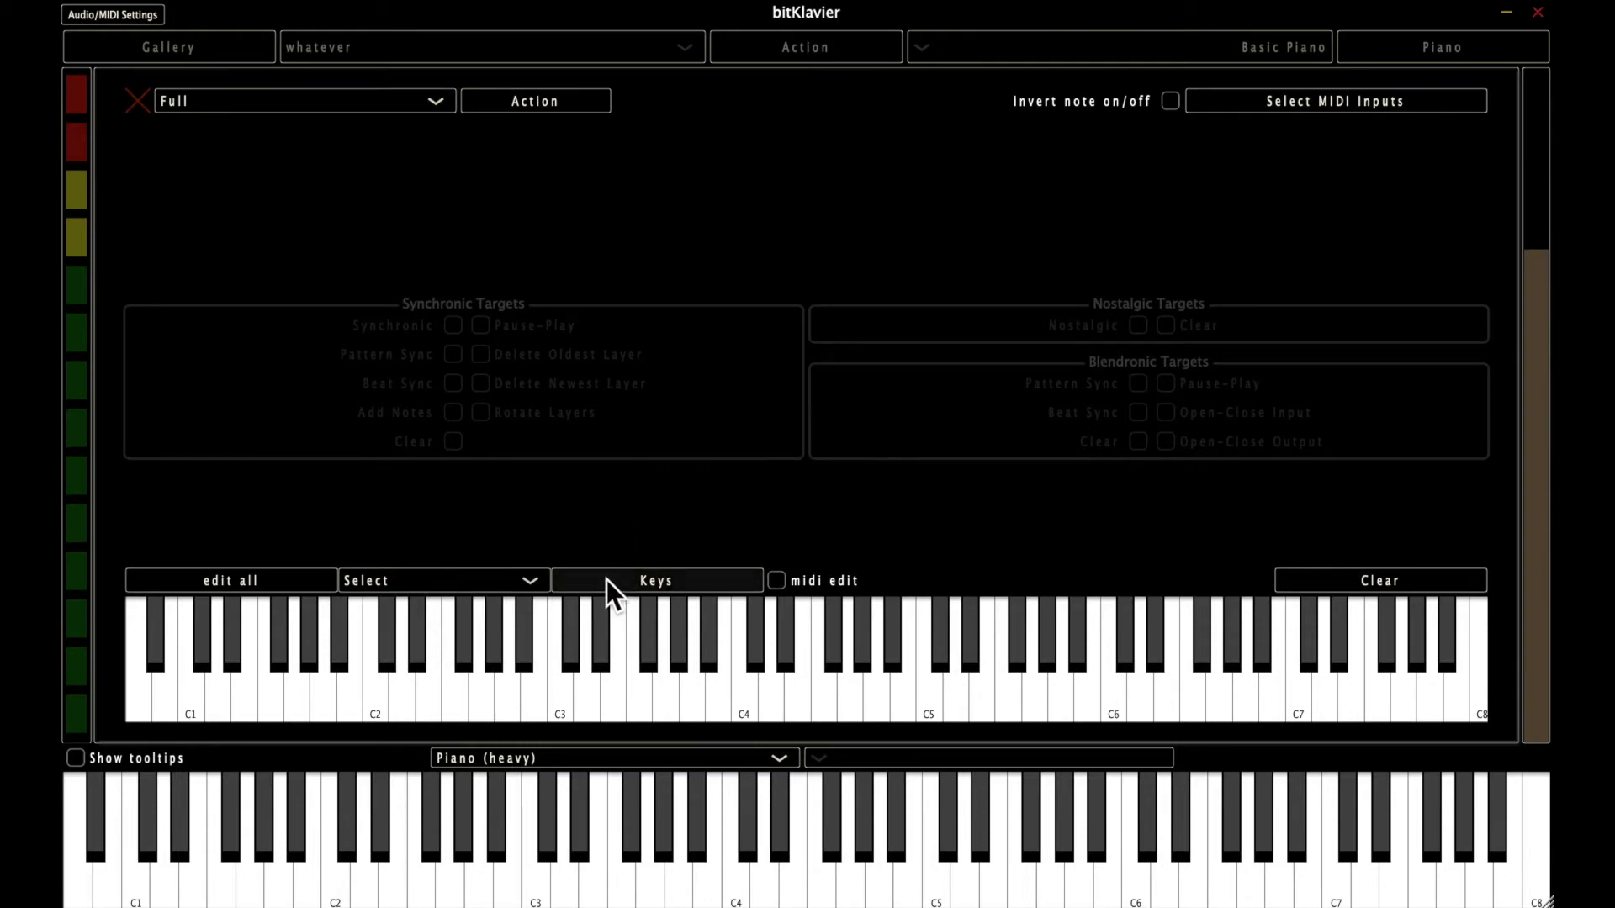
pyautogui.click(608, 578)
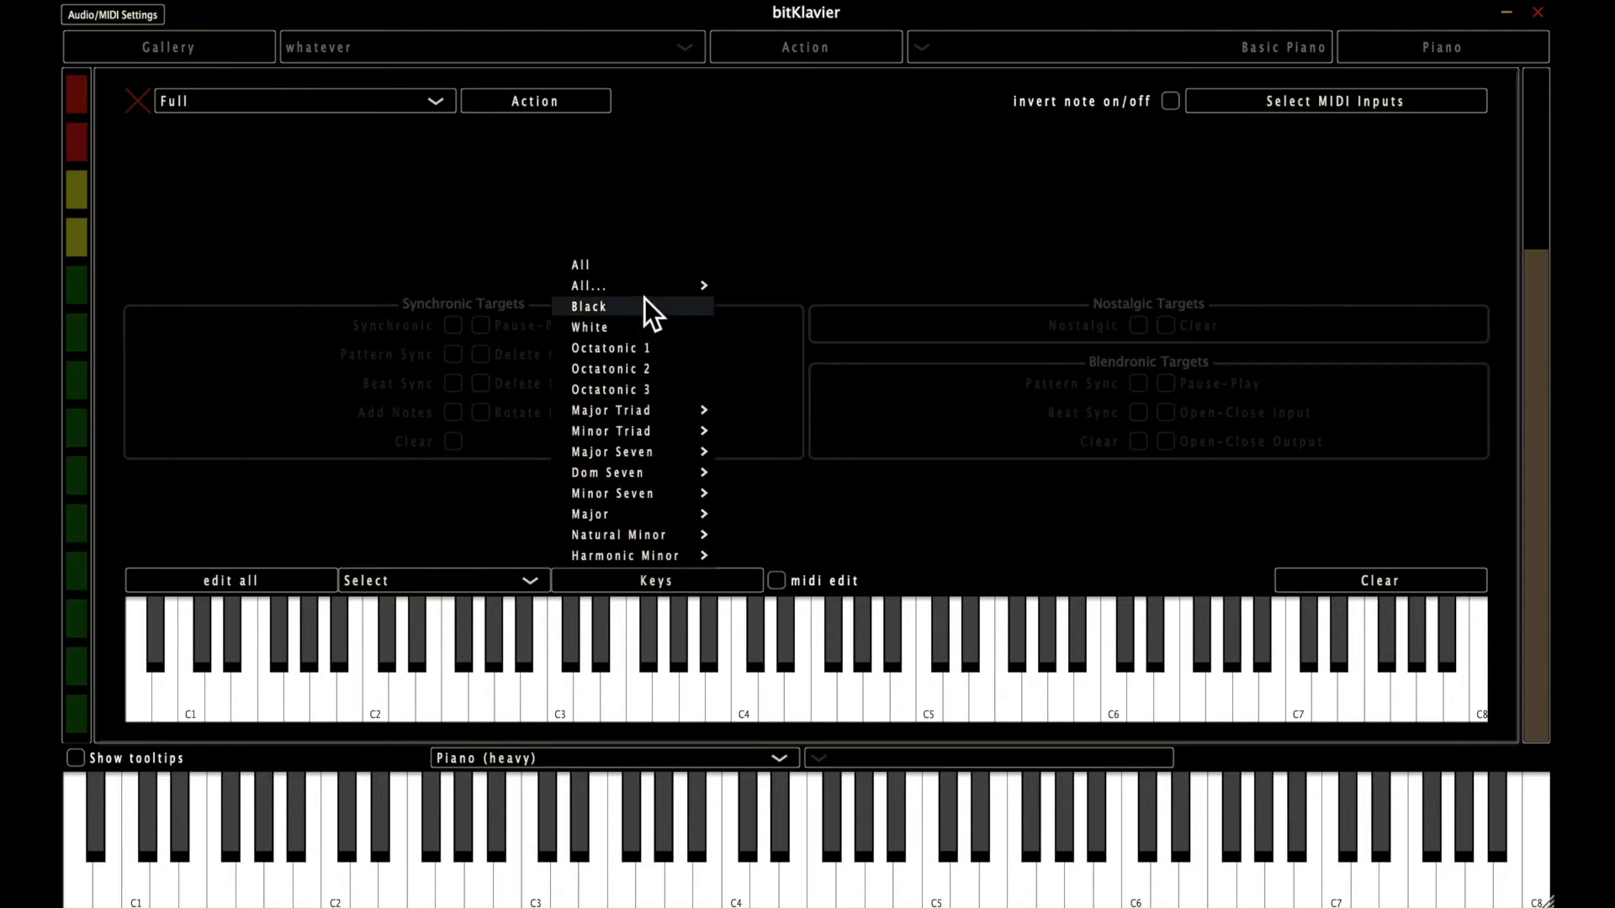
pyautogui.click(642, 266)
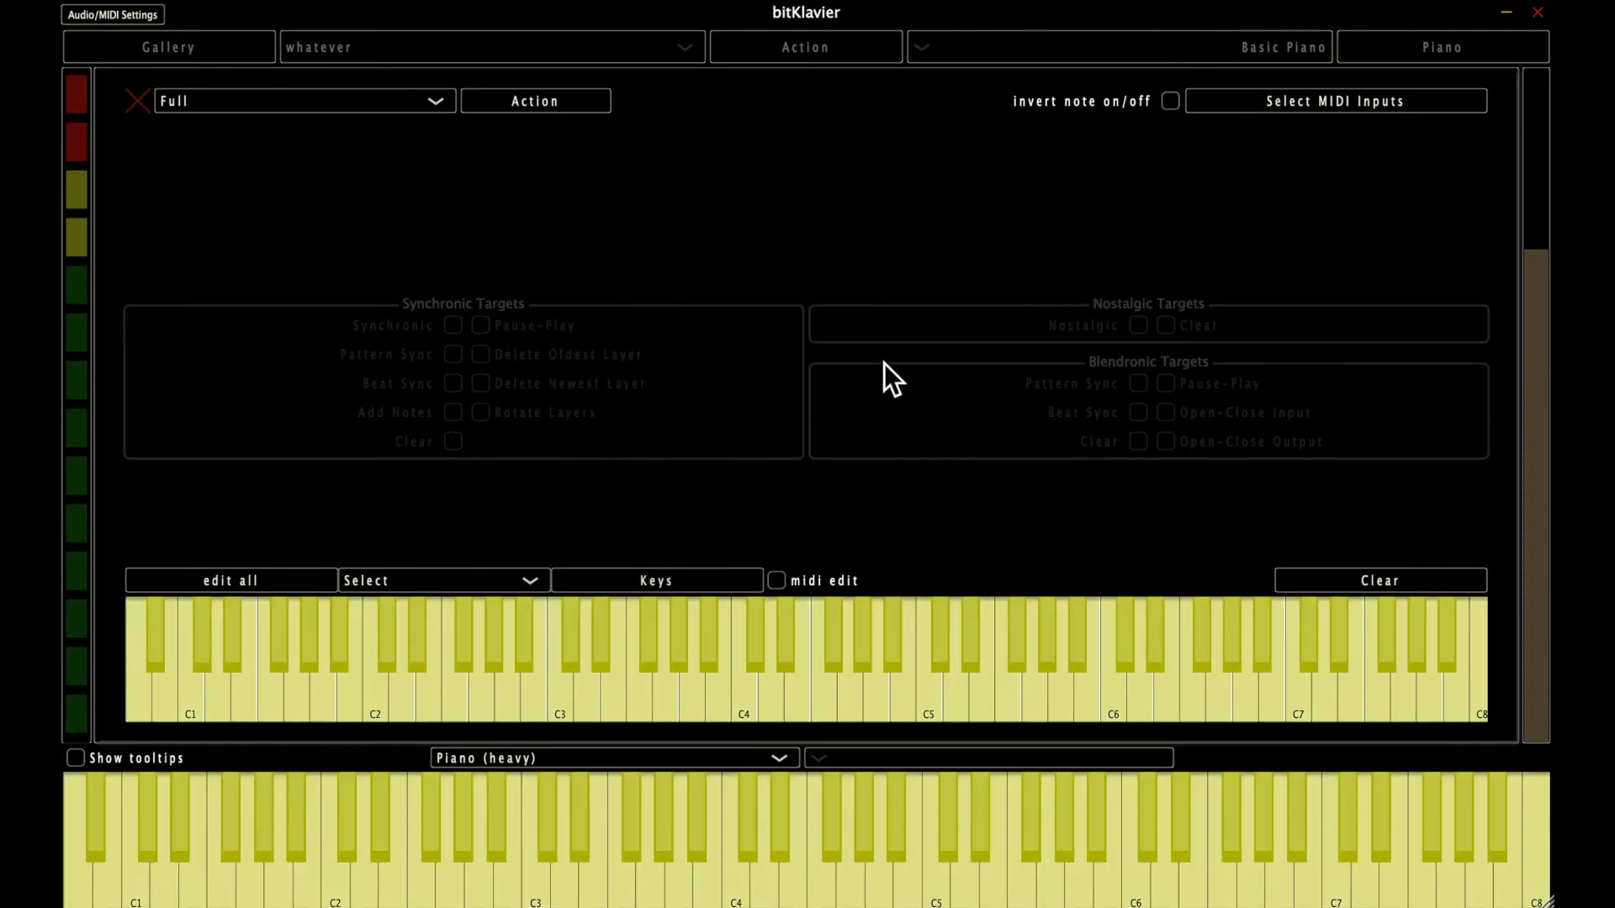
pyautogui.click(136, 101)
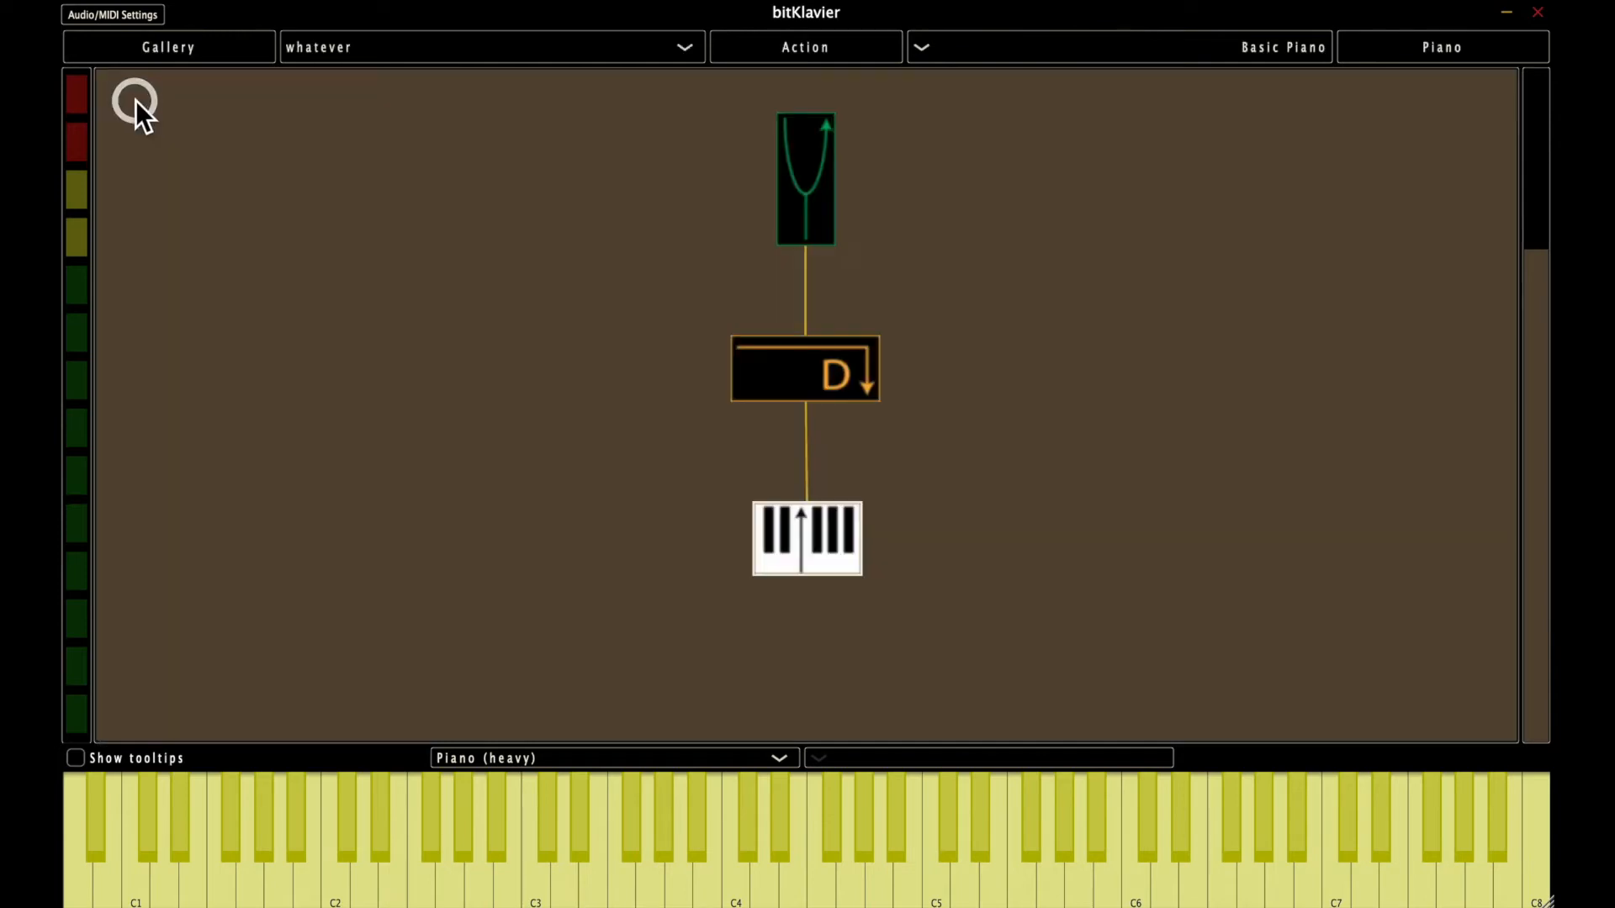
# Deselect the Keymap object and play C4, E4, D4 and G3 on the main keyboard.
pyautogui.click(693, 582)
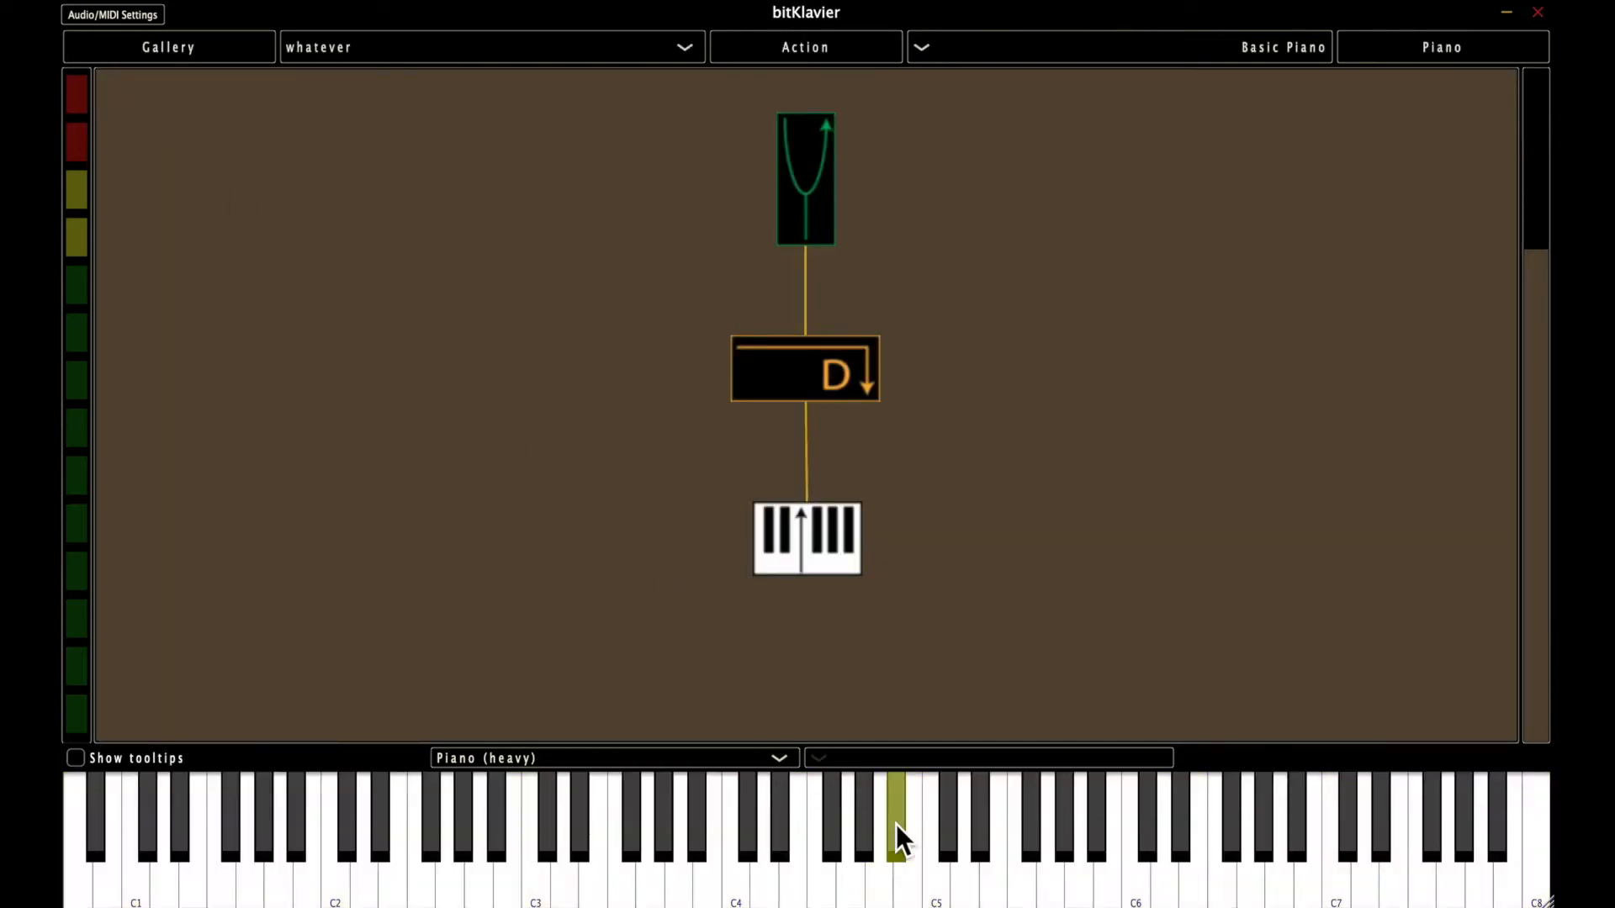
pyautogui.click(734, 879)
pyautogui.click(796, 879)
pyautogui.click(770, 873)
pyautogui.click(654, 874)
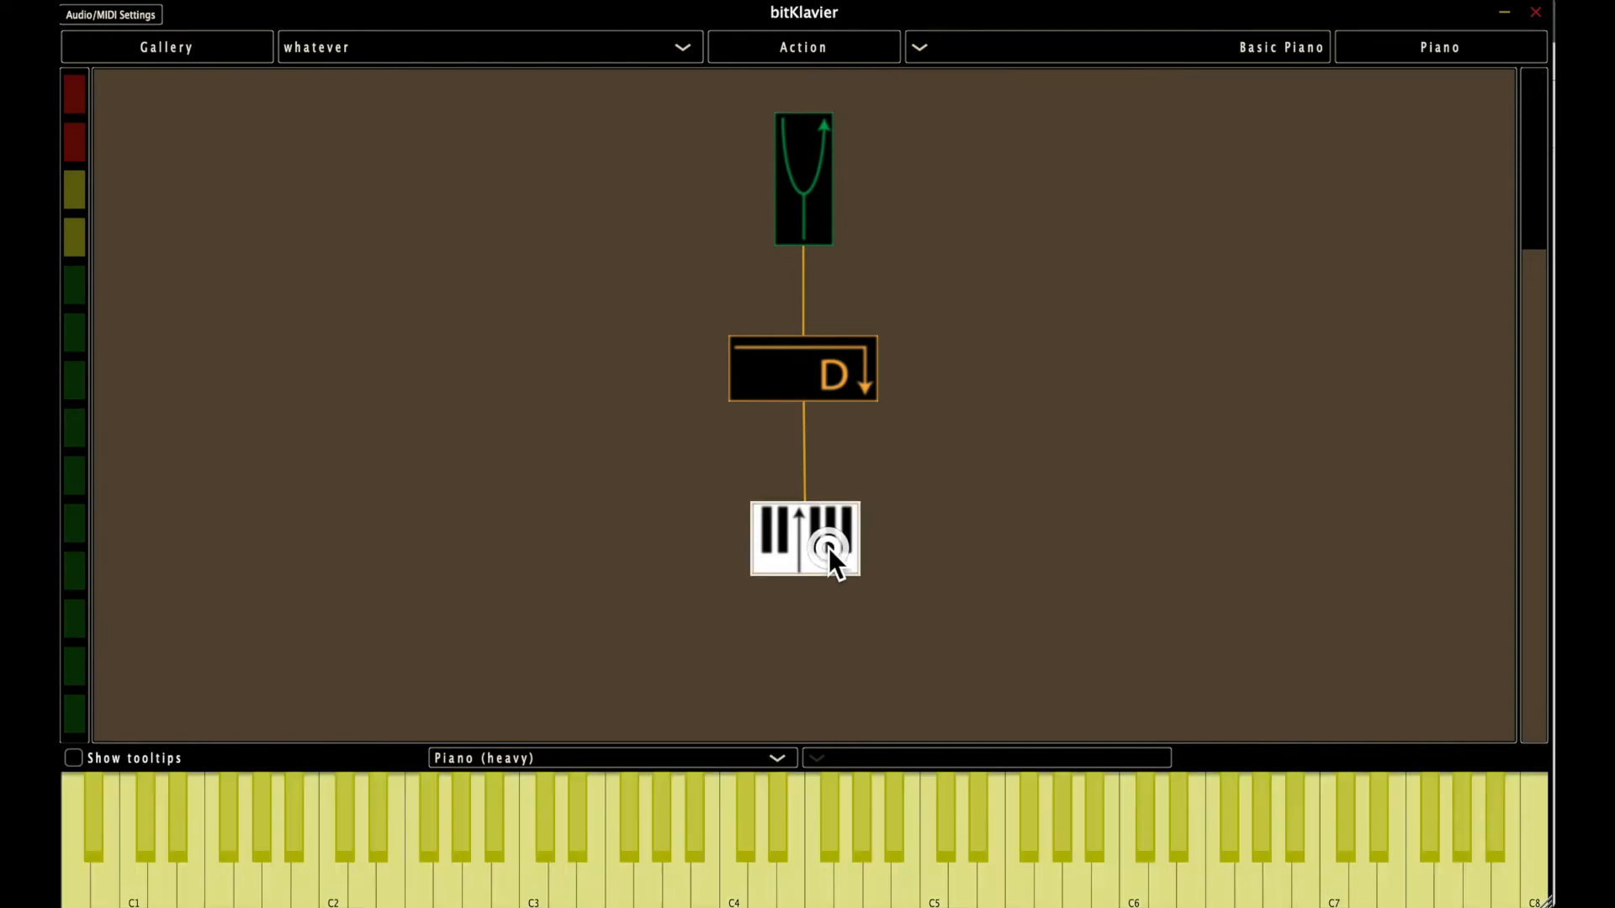
# Create a new keymap in the Keymap object's editor and enable the A#/Bb Minor Seven keys.
pyautogui.doubleClick(830, 547)
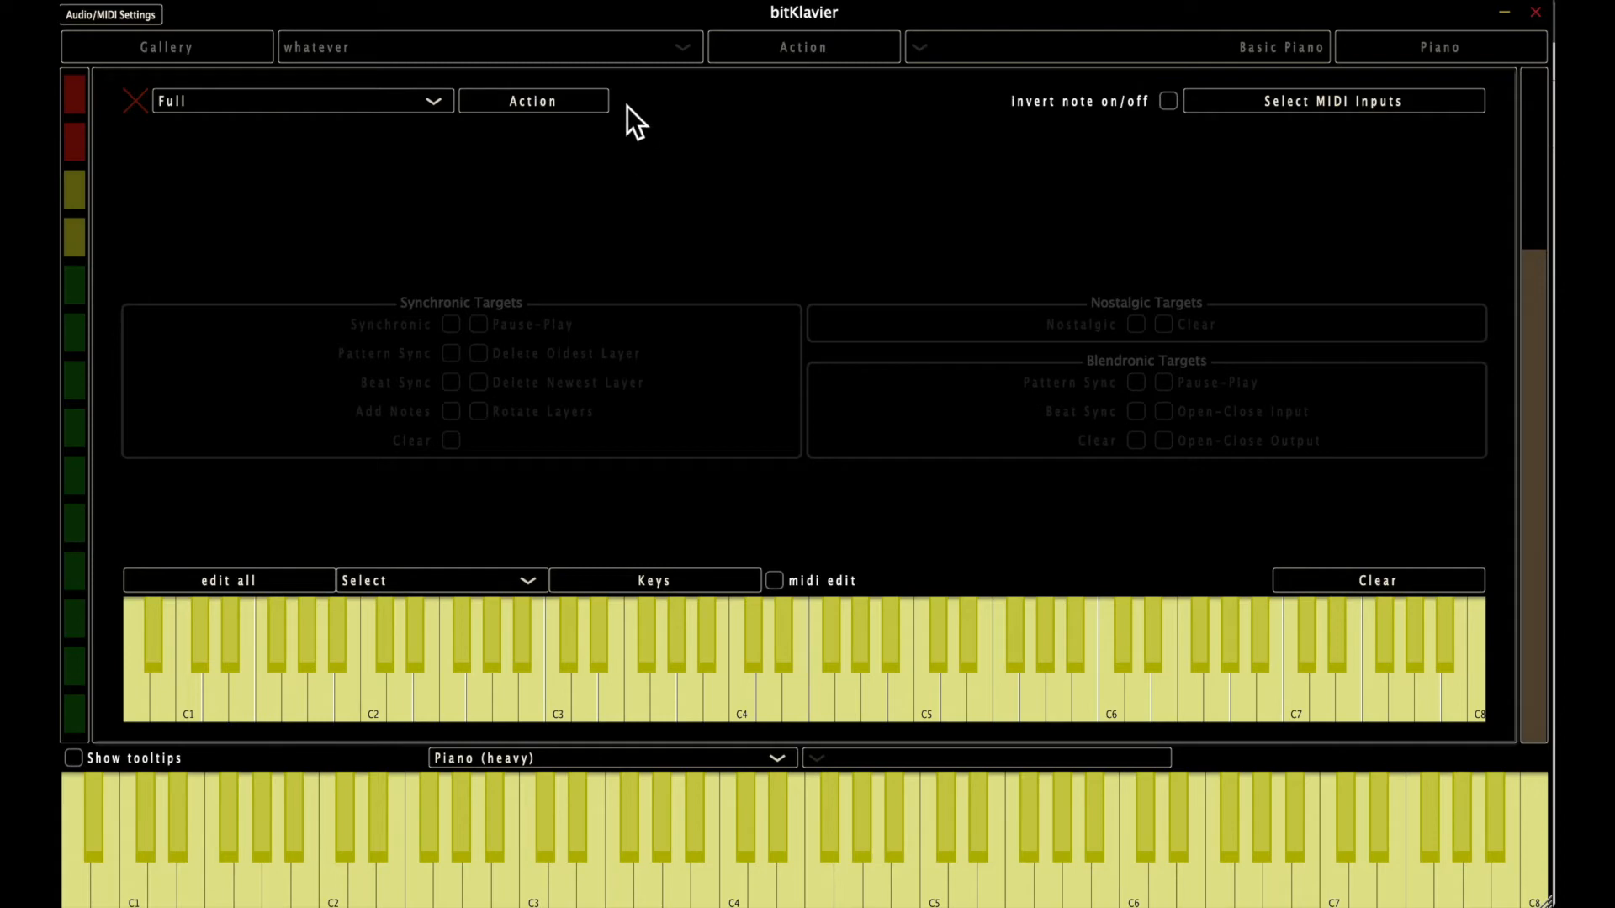
pyautogui.click(565, 100)
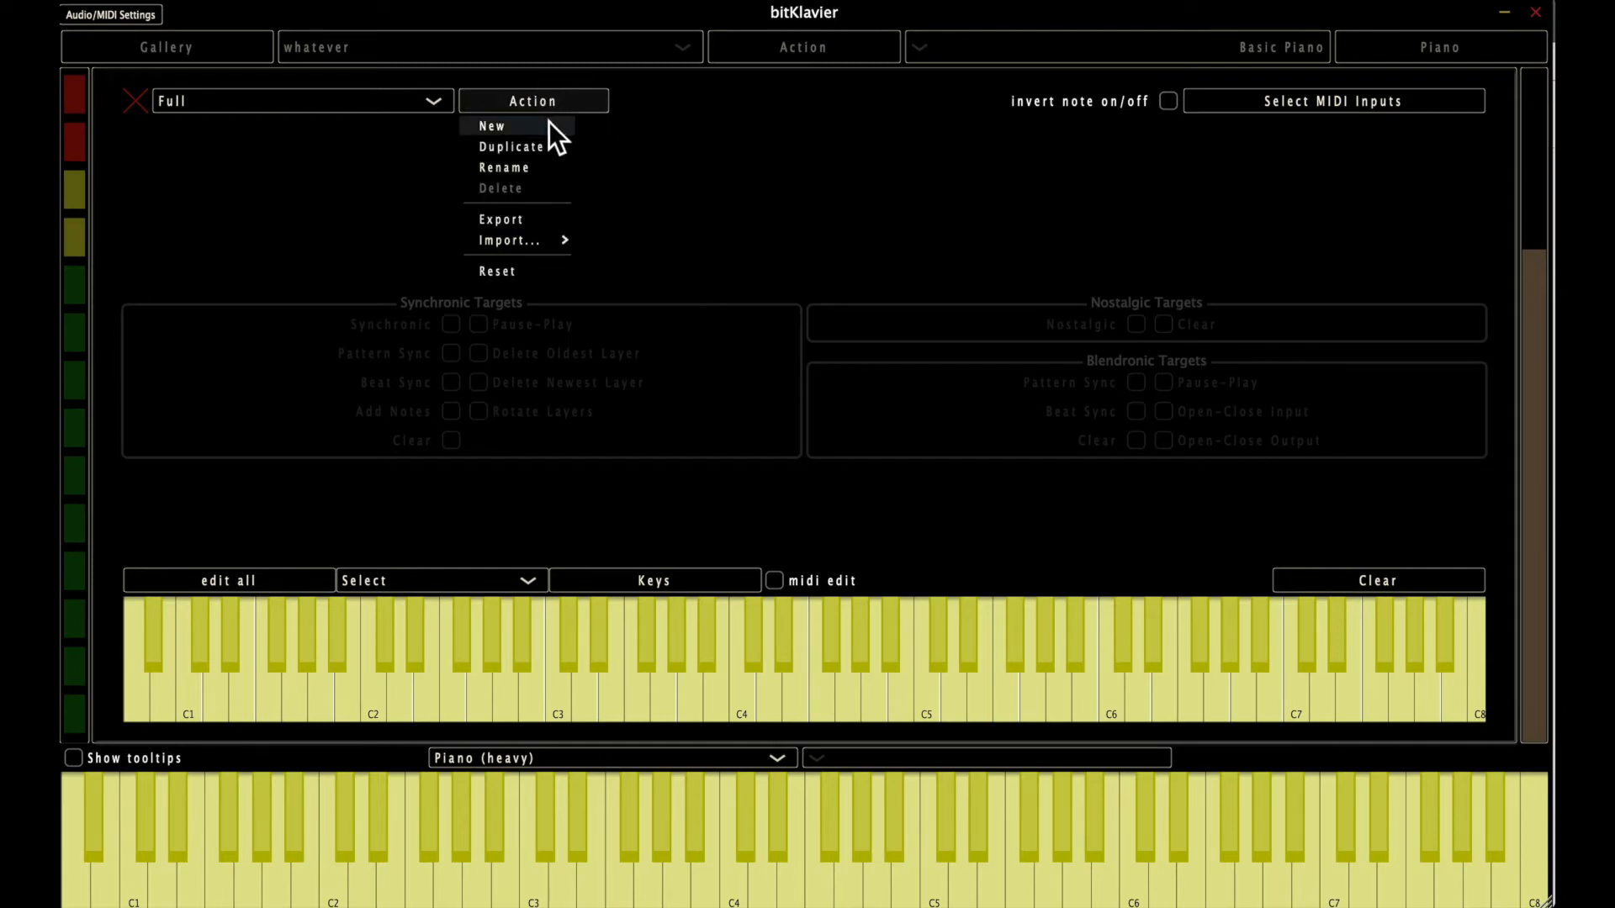
pyautogui.click(540, 128)
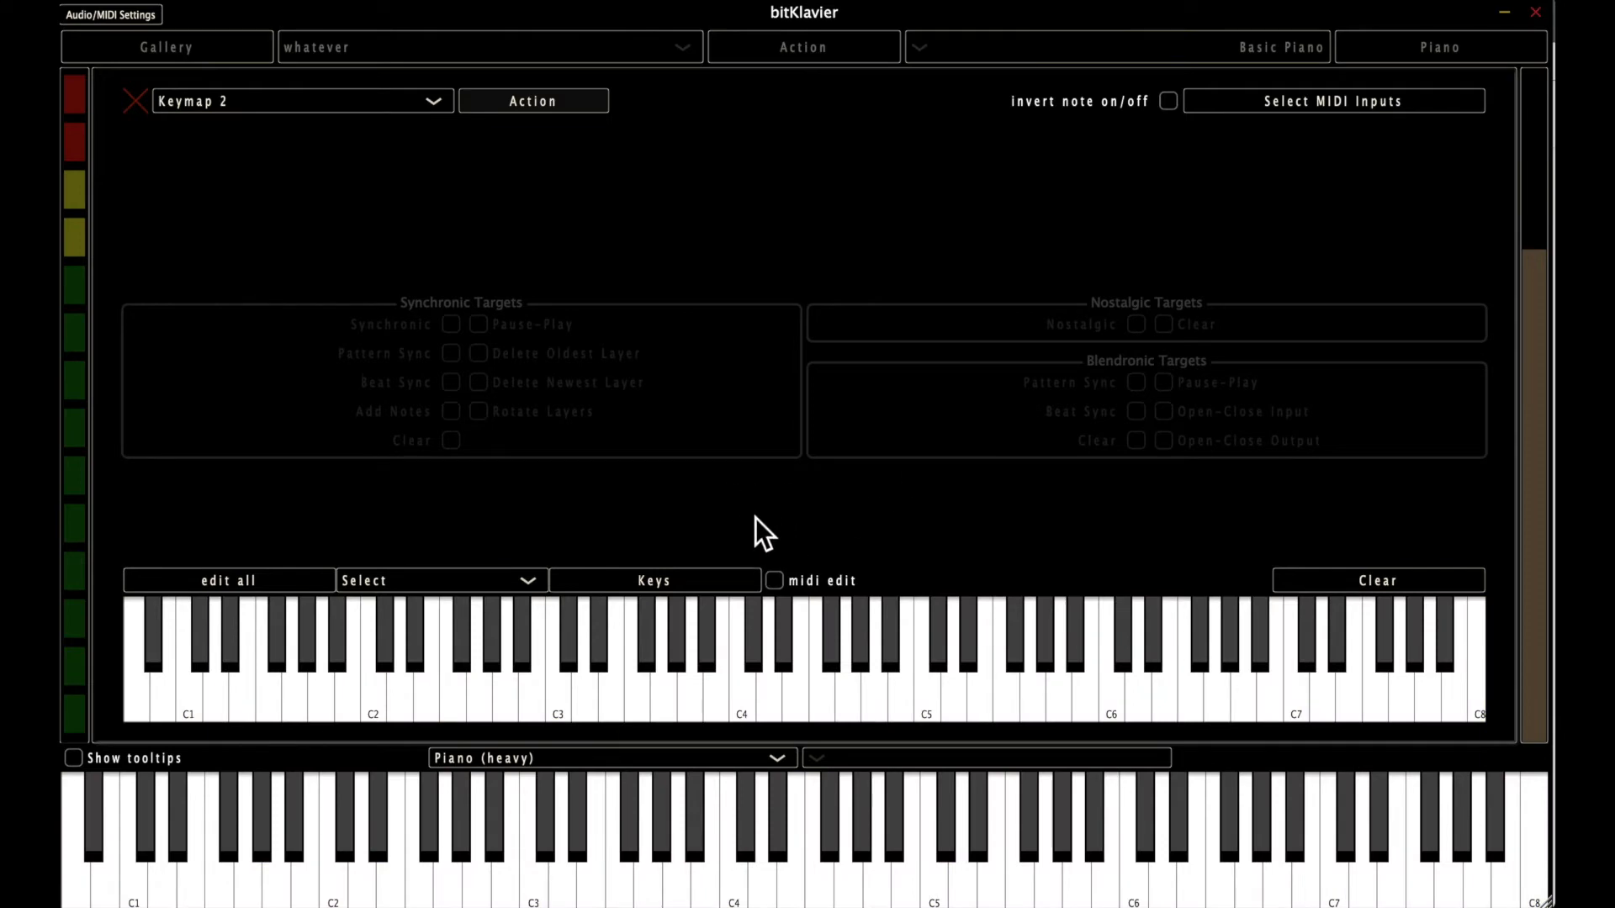
pyautogui.click(690, 581)
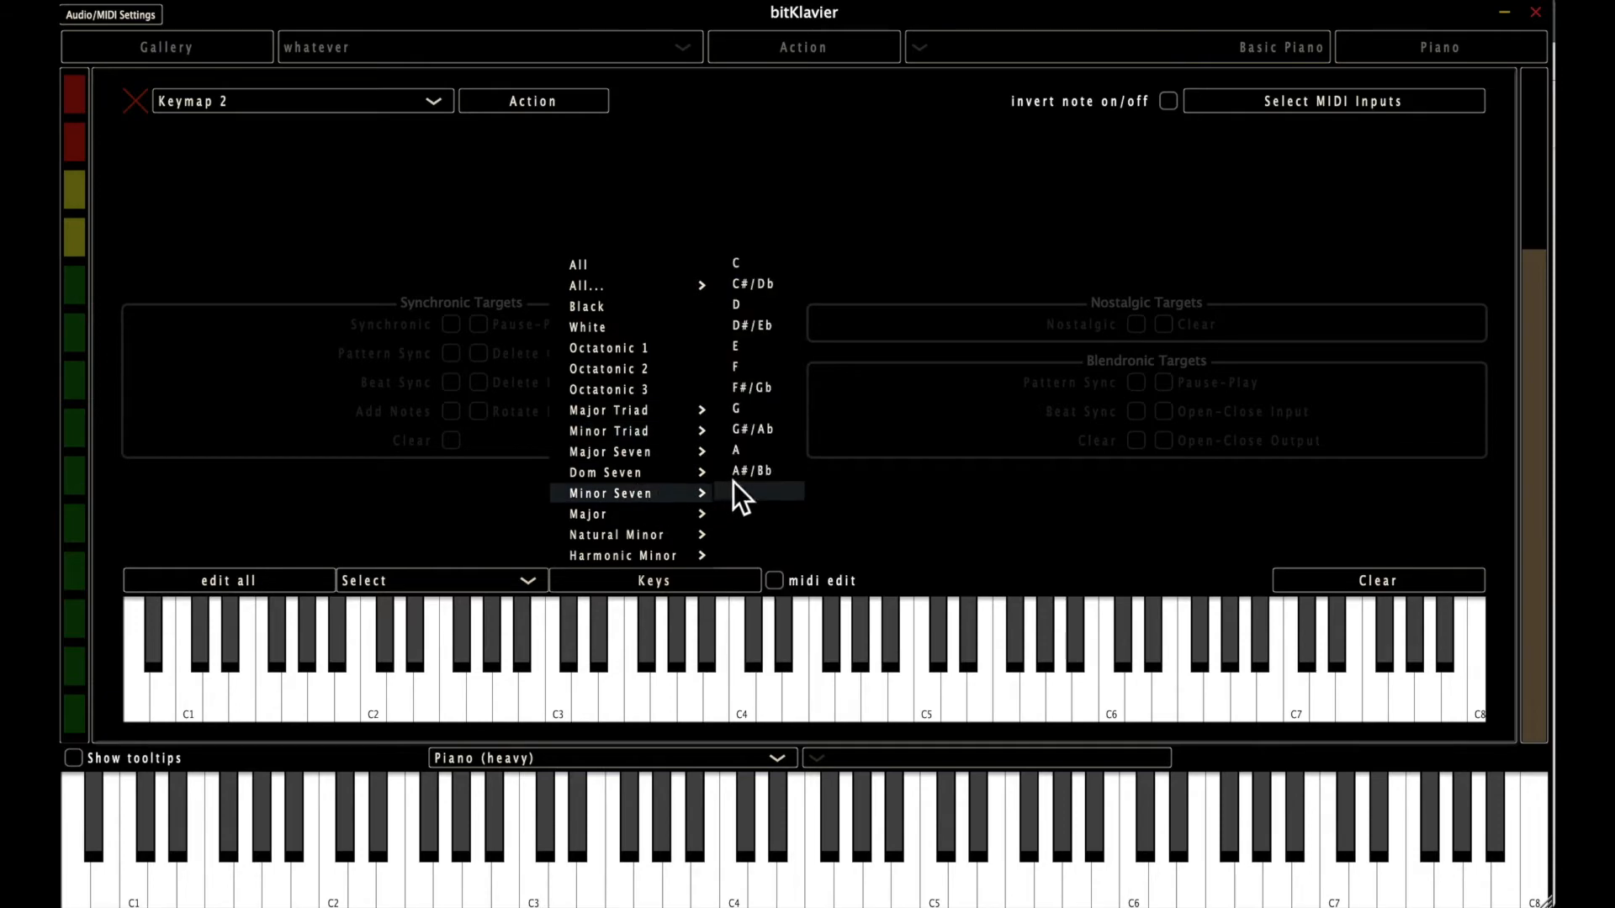
pyautogui.click(754, 467)
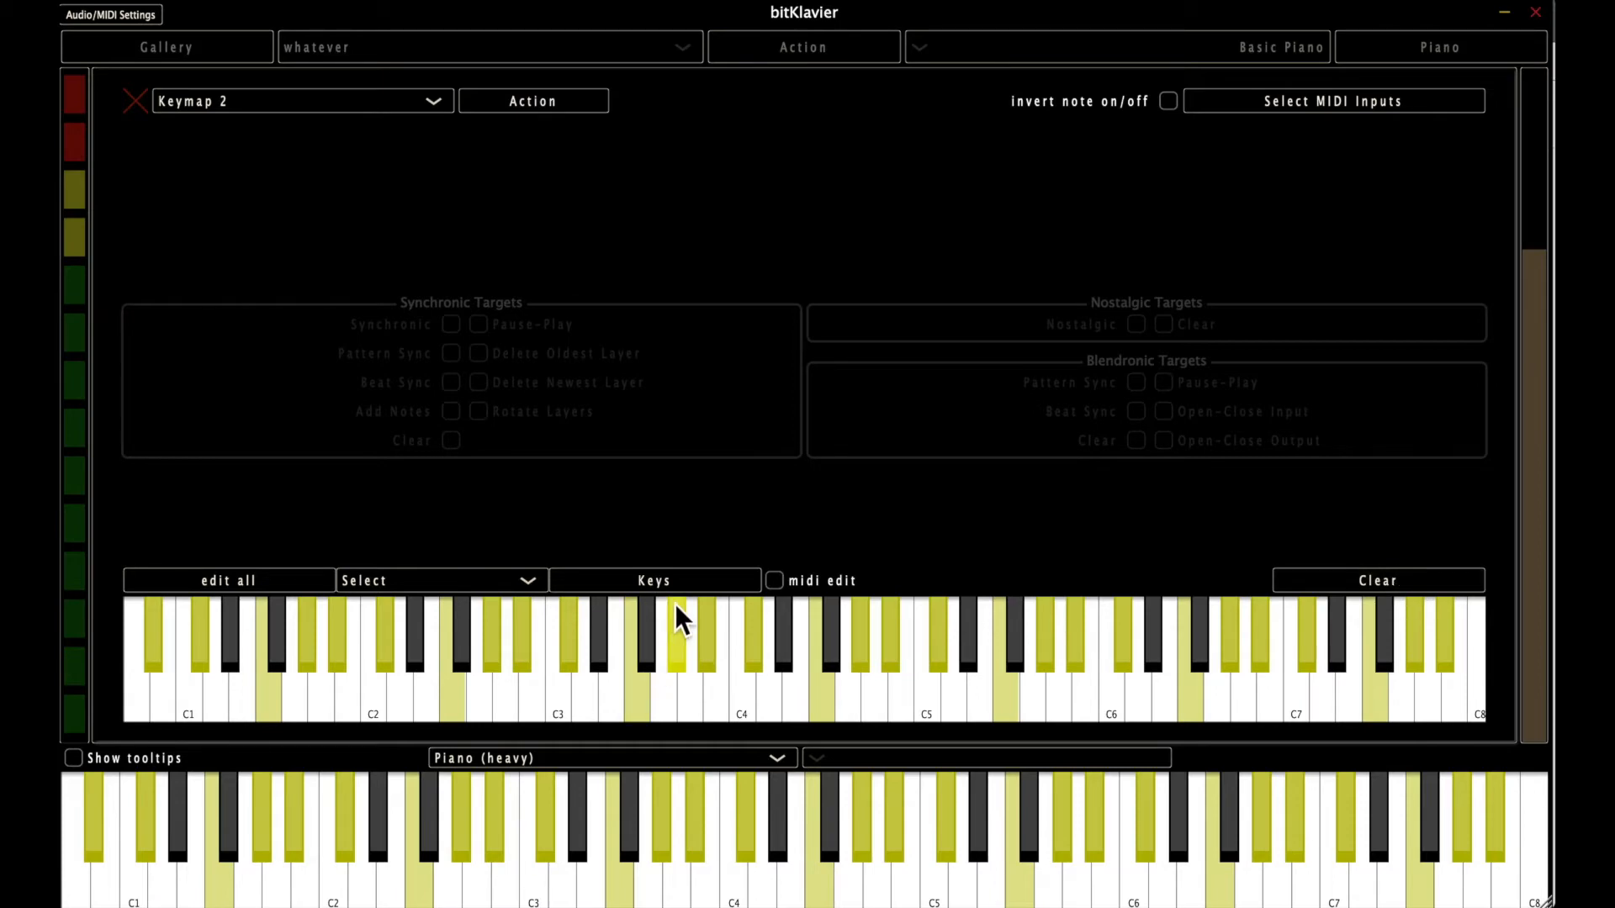
# Clear the keymap and enable every key with the All preset.
pyautogui.click(678, 579)
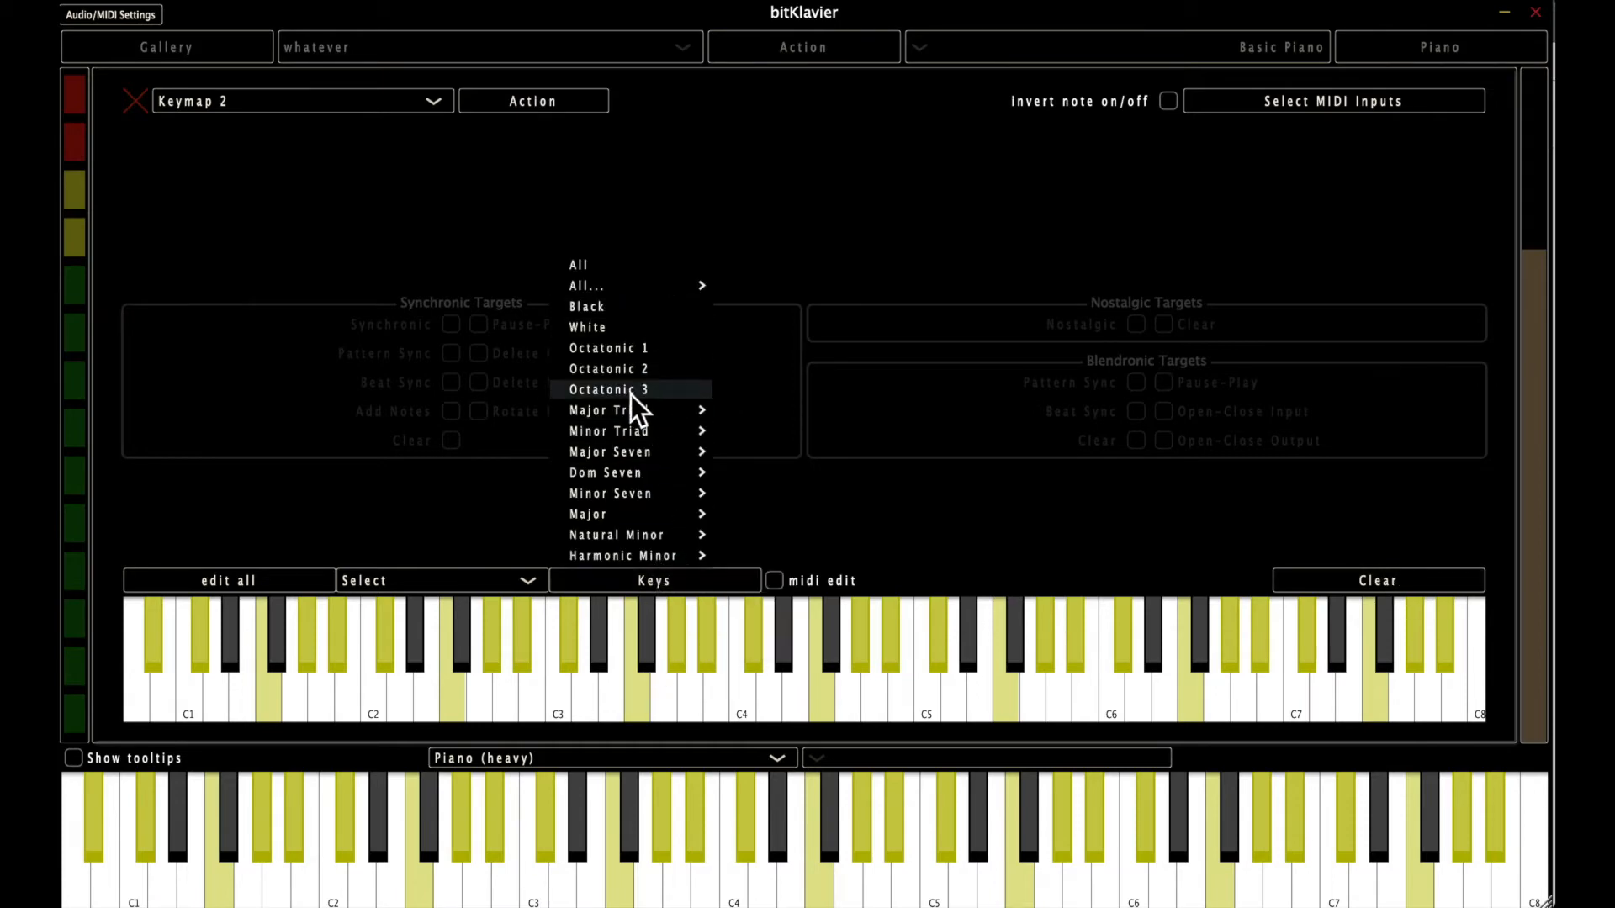
pyautogui.click(890, 503)
pyautogui.click(1384, 579)
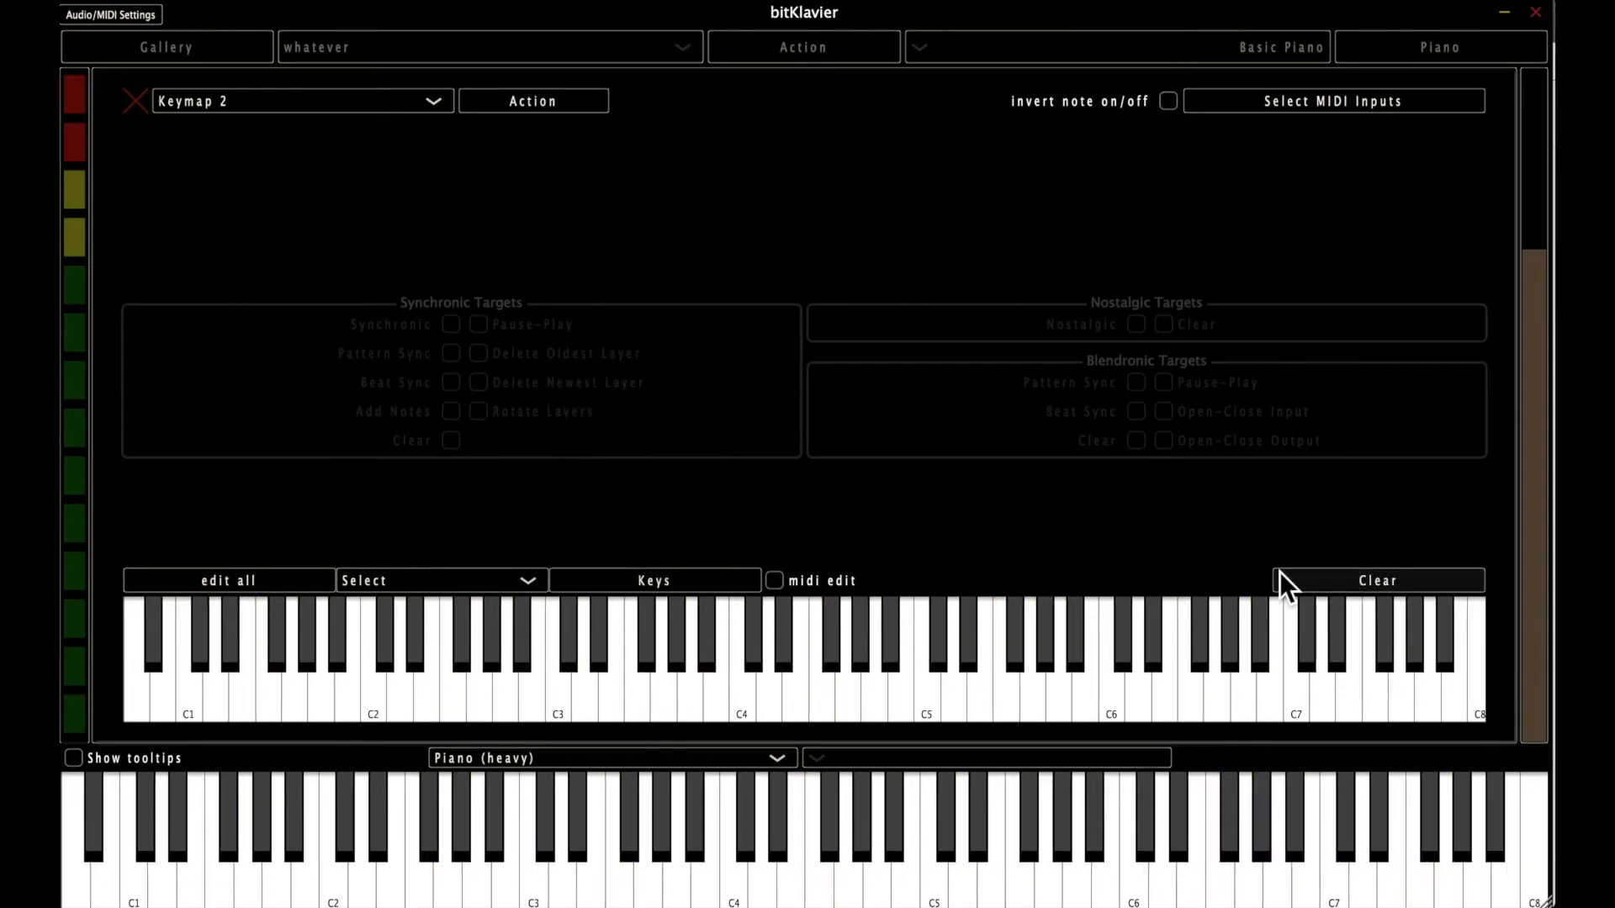
pyautogui.click(658, 581)
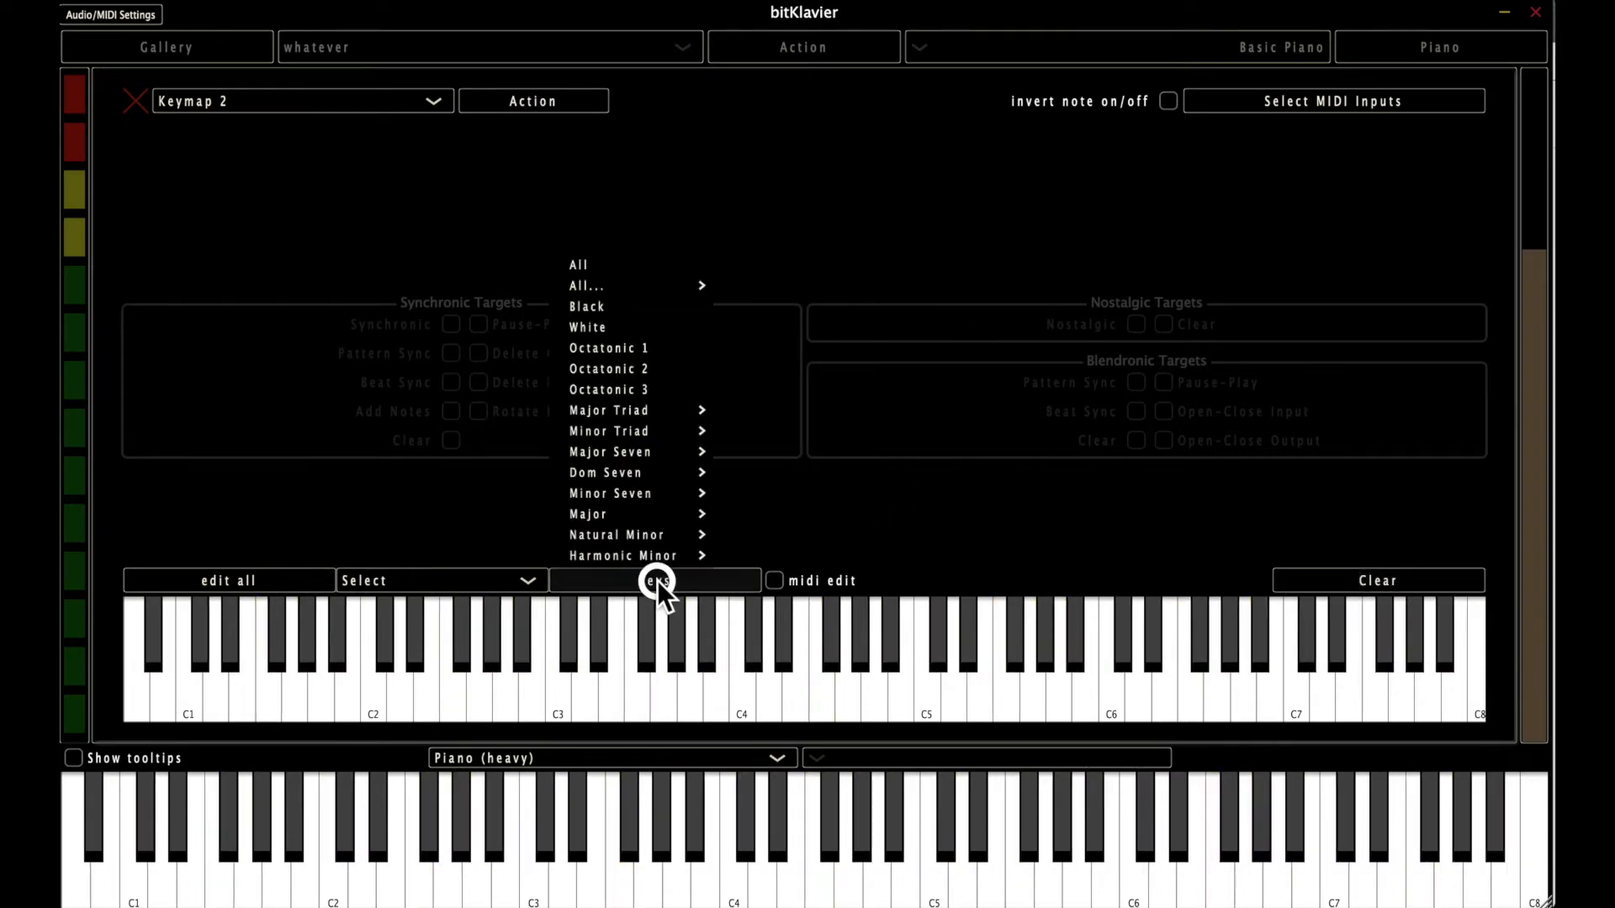
pyautogui.click(641, 270)
# Switch to Deselect mode and remove all C#/Db, F and A keys from the keymap.
pyautogui.click(485, 581)
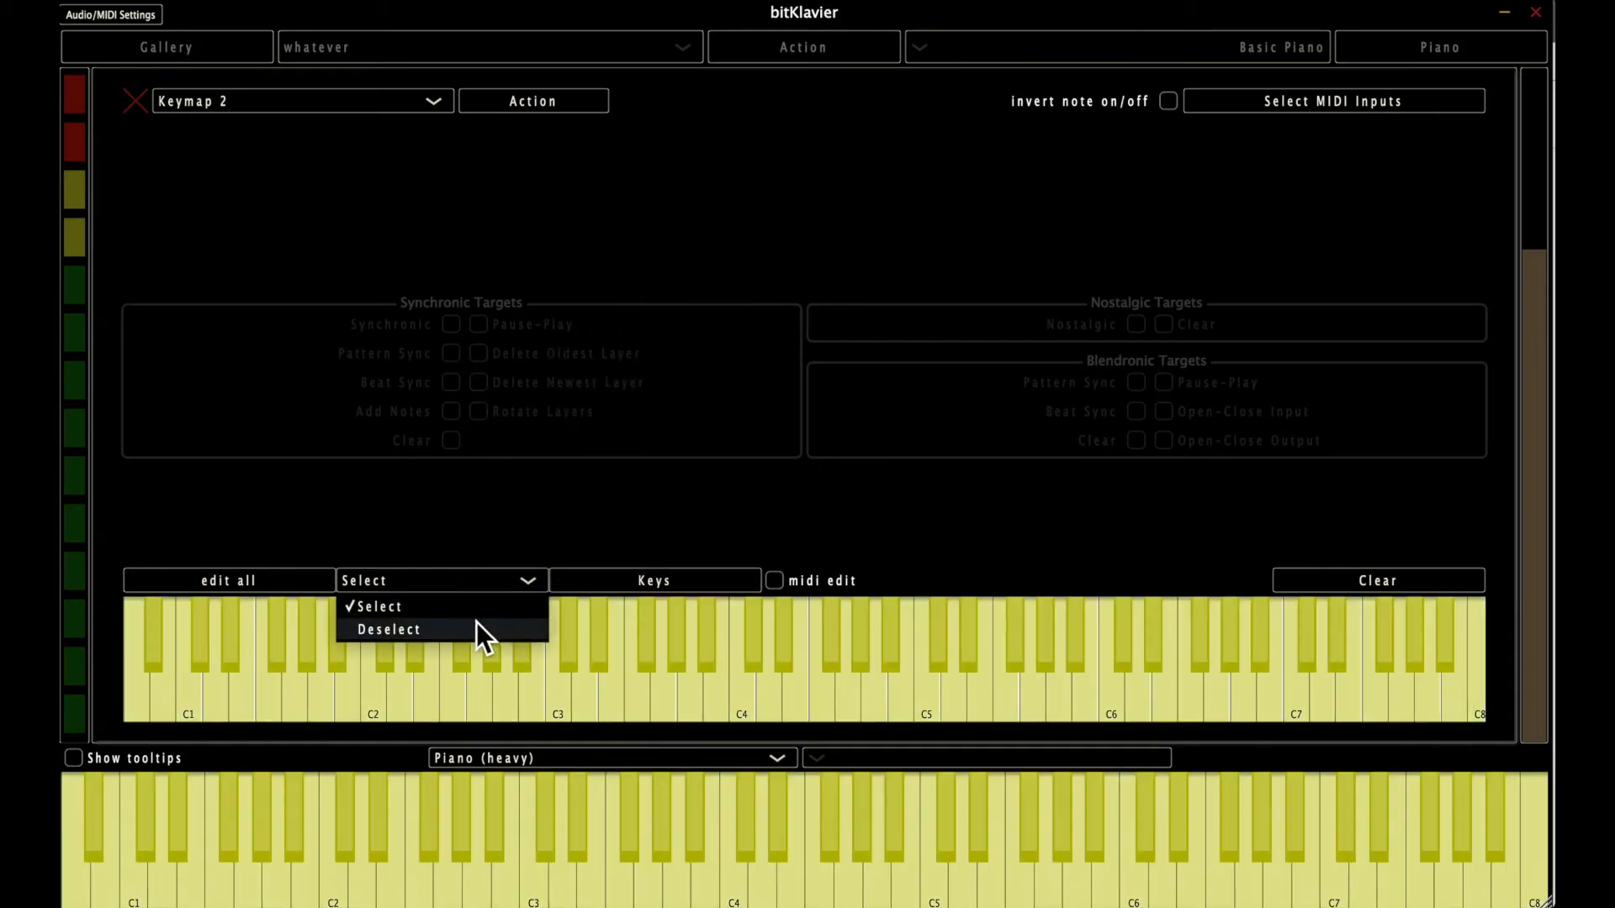
pyautogui.click(476, 624)
pyautogui.click(639, 581)
pyautogui.moveTo(683, 286)
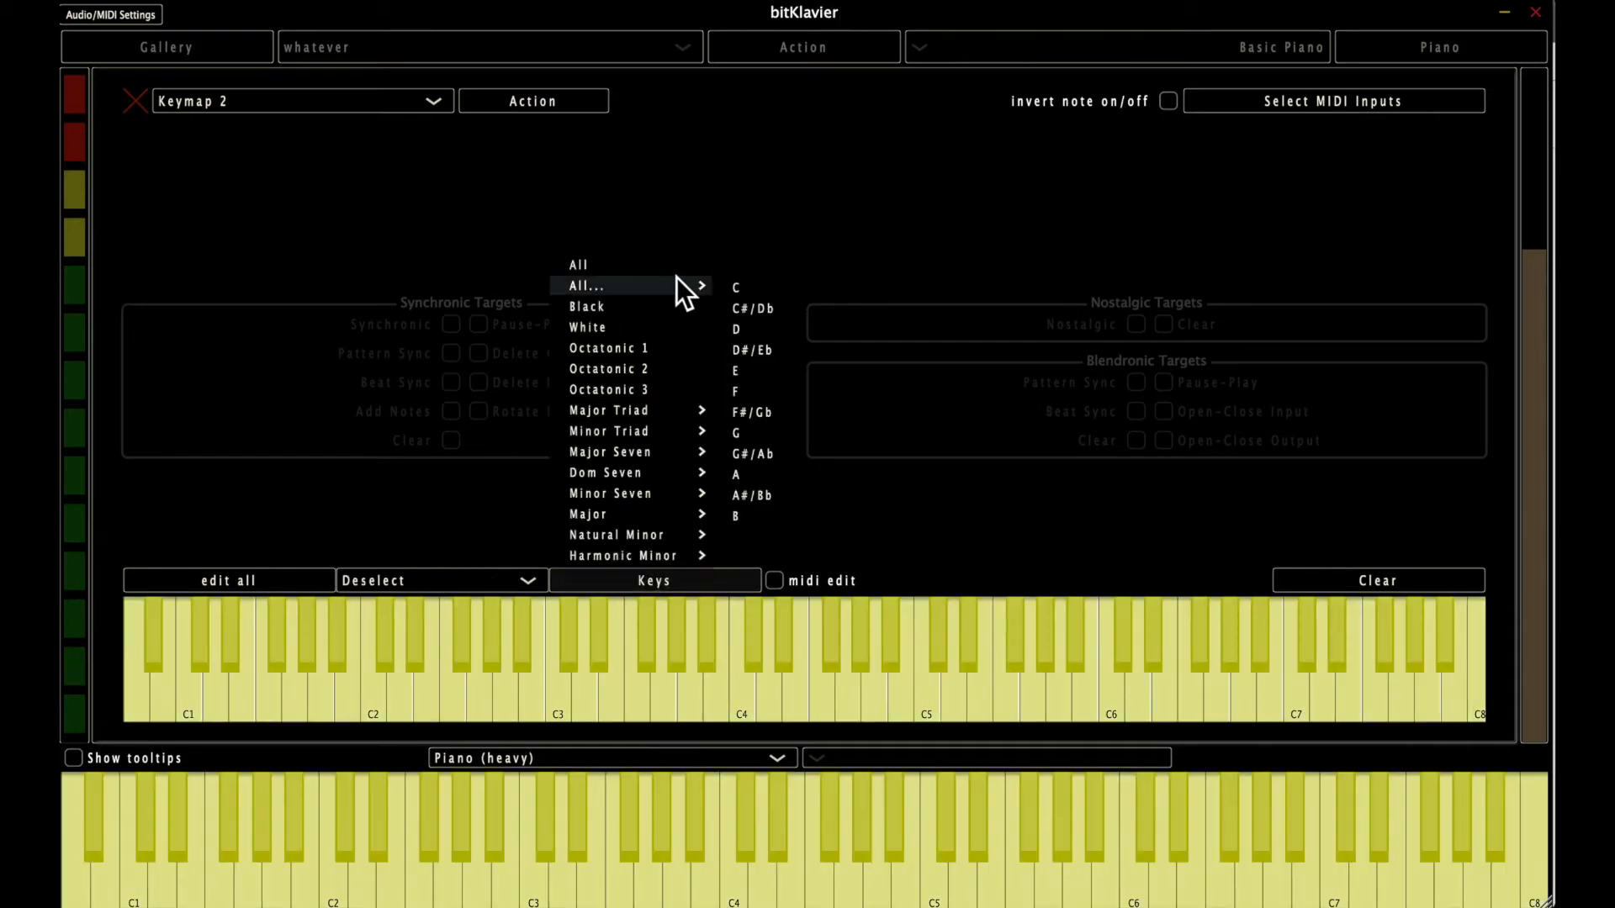
pyautogui.click(762, 307)
pyautogui.click(695, 579)
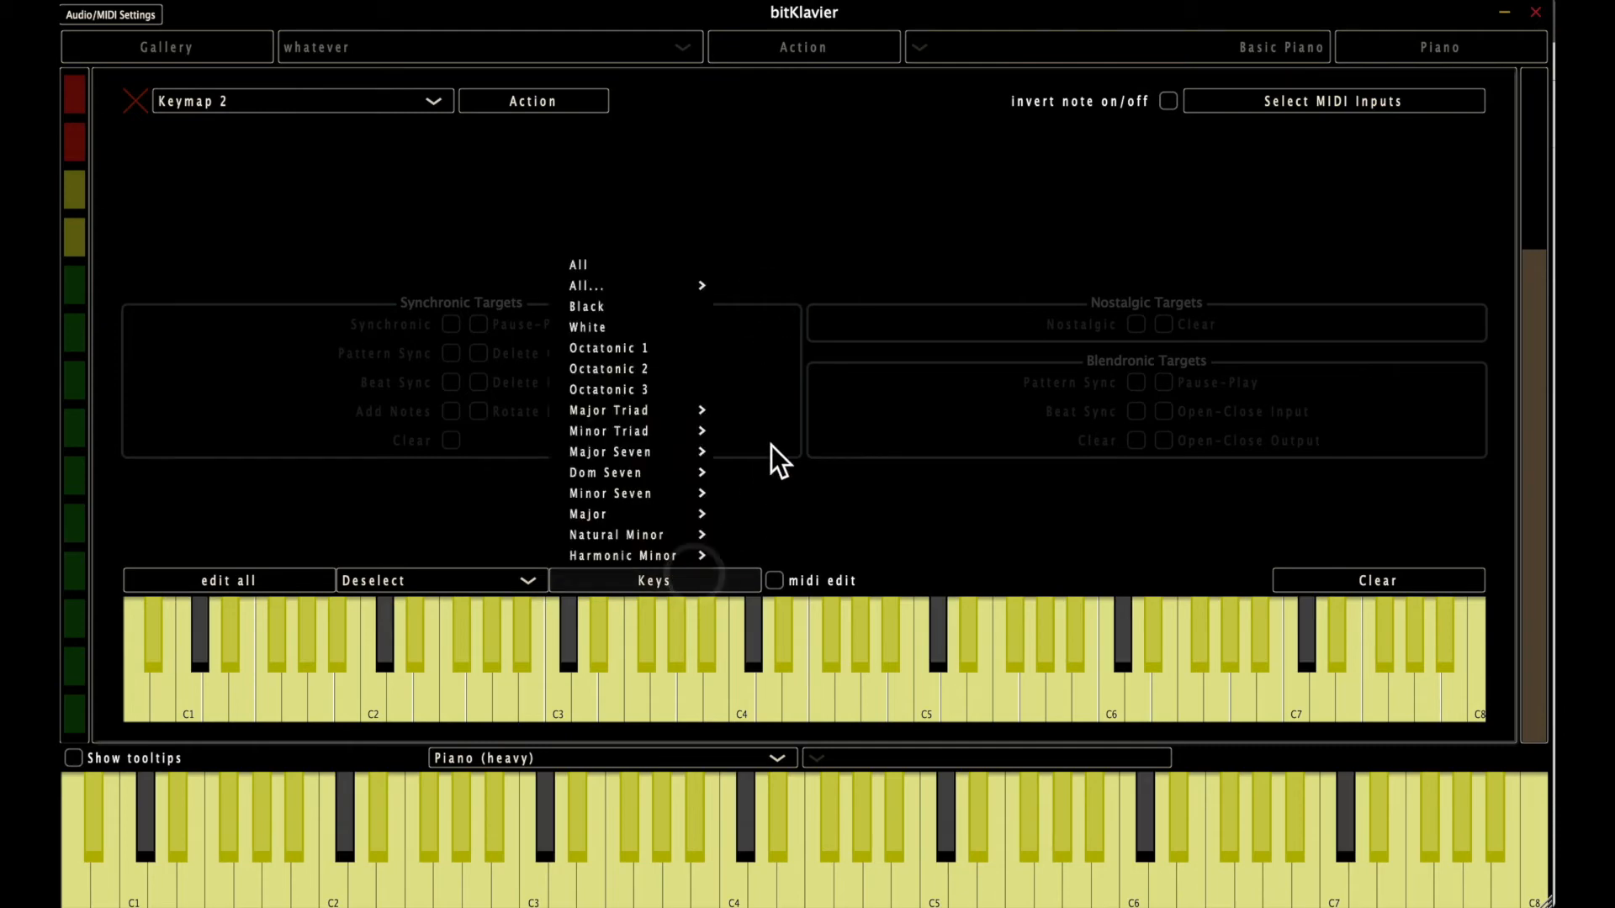
pyautogui.moveTo(693, 286)
pyautogui.click(764, 390)
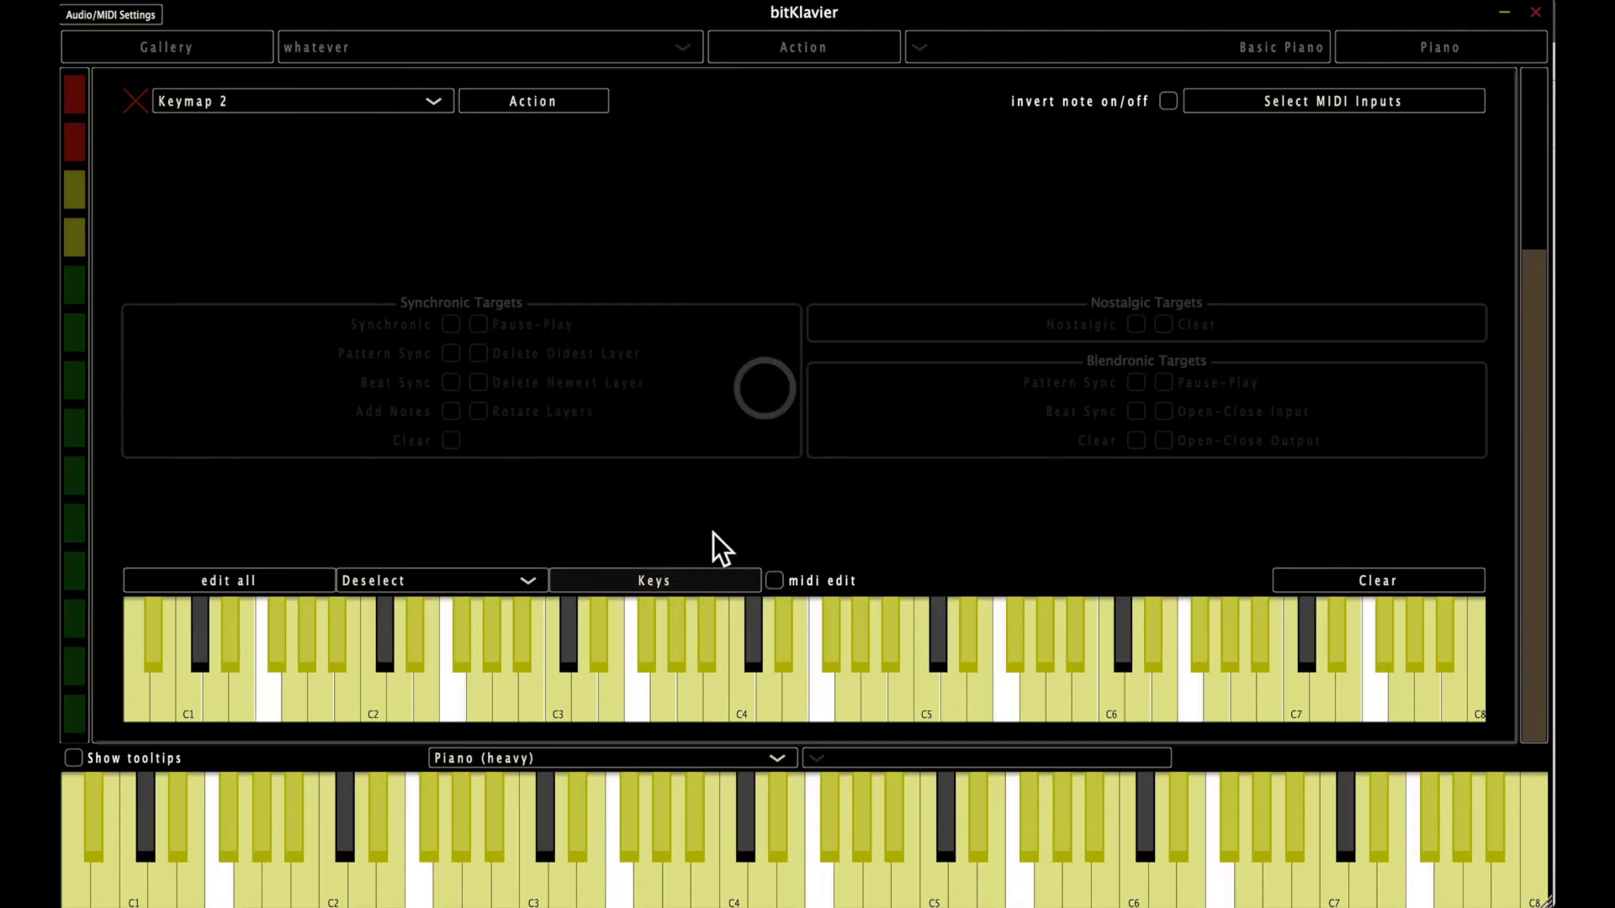
pyautogui.click(689, 581)
pyautogui.moveTo(690, 283)
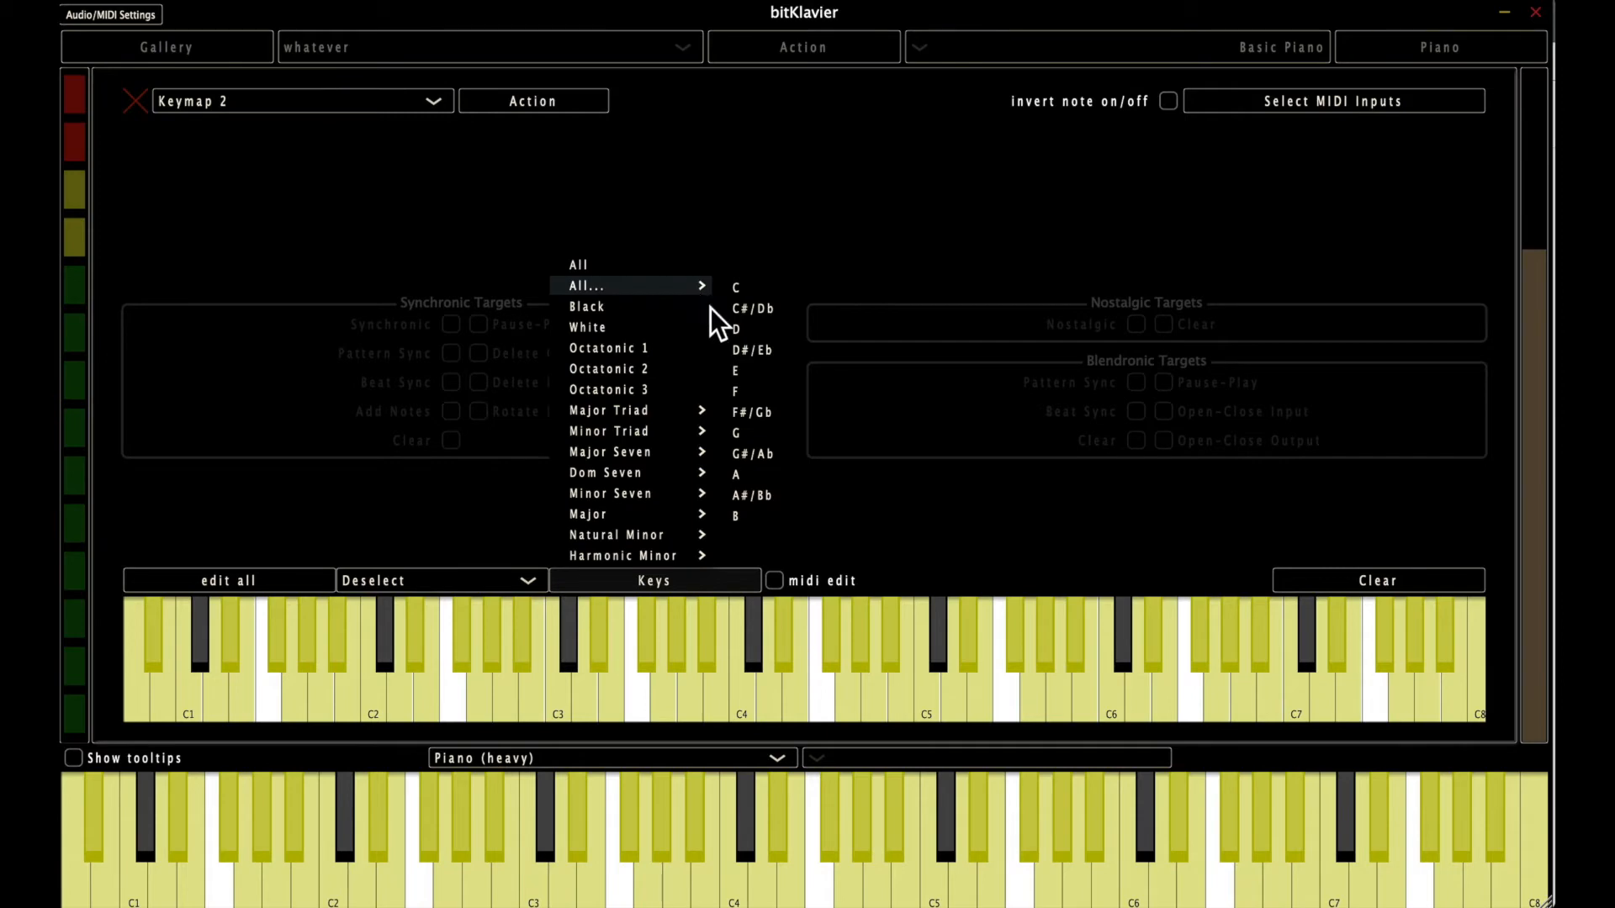
pyautogui.click(761, 492)
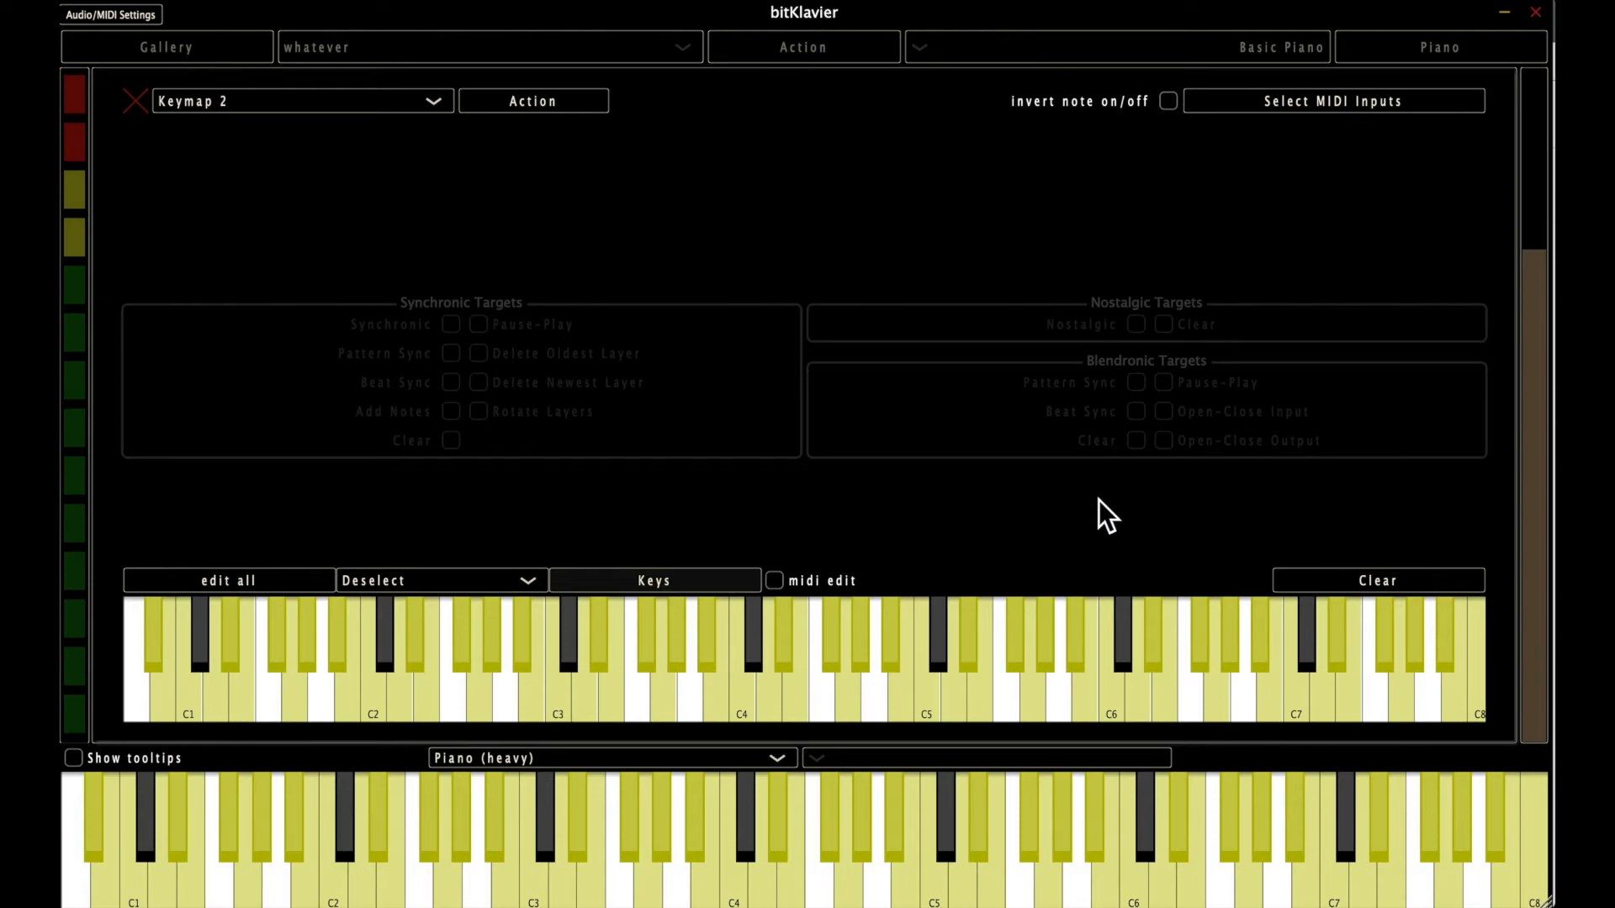
# Close the keymap editor and play across the main keyboard from F3 to C4.
pyautogui.click(143, 97)
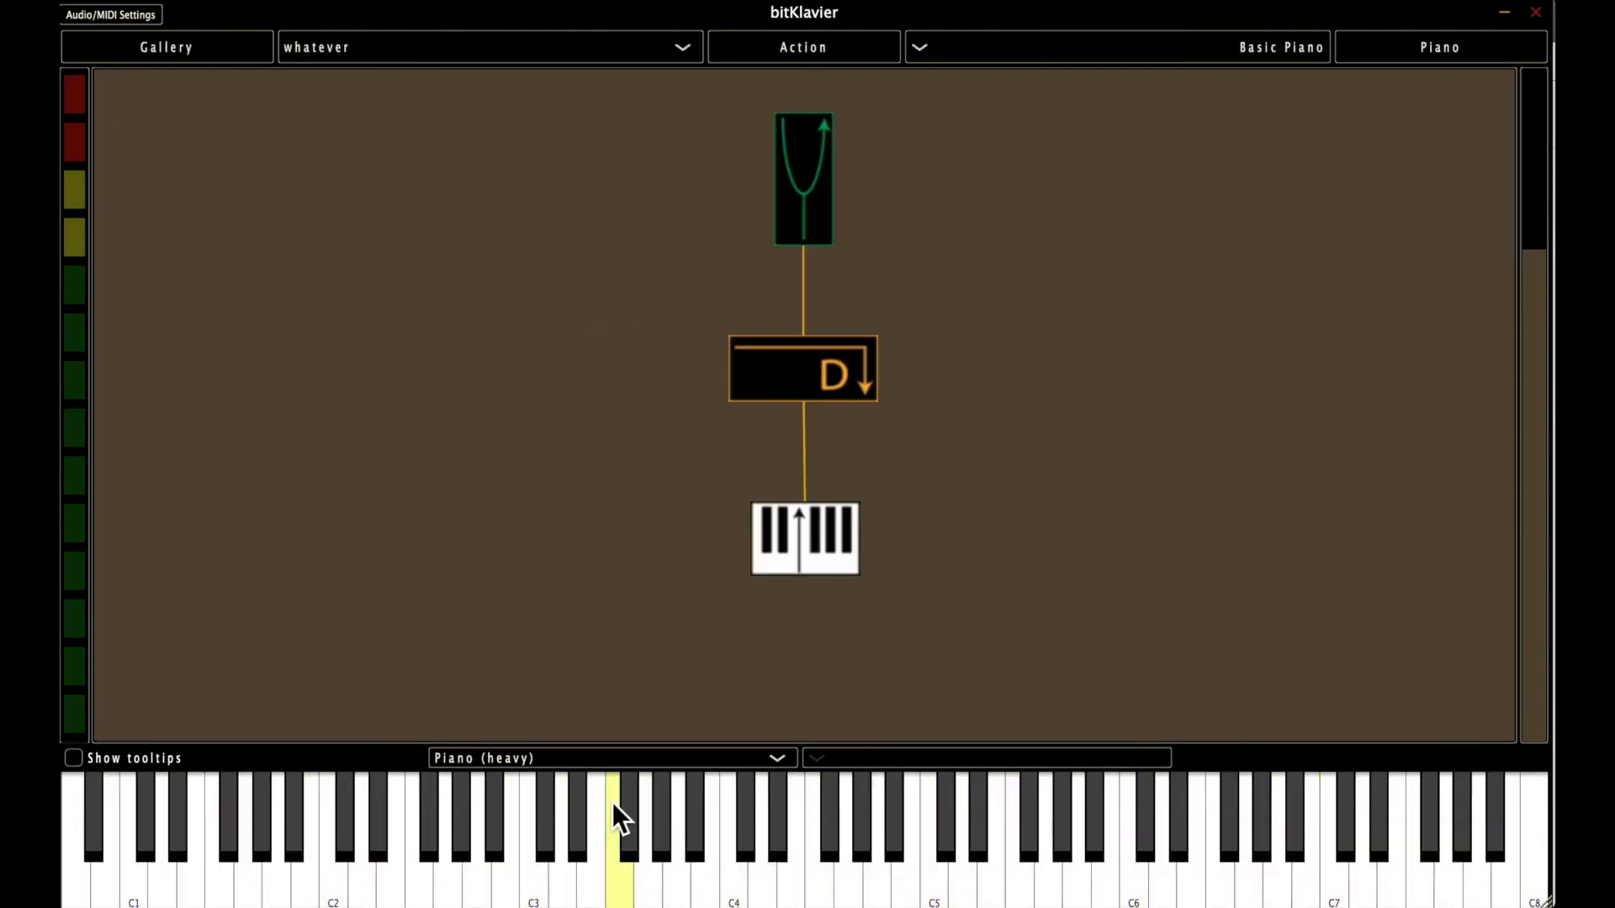
pyautogui.moveTo(612, 803)
pyautogui.mouseDown()
pyautogui.moveTo(900, 806)
pyautogui.moveTo(992, 824)
pyautogui.moveTo(725, 829)
pyautogui.mouseUp()
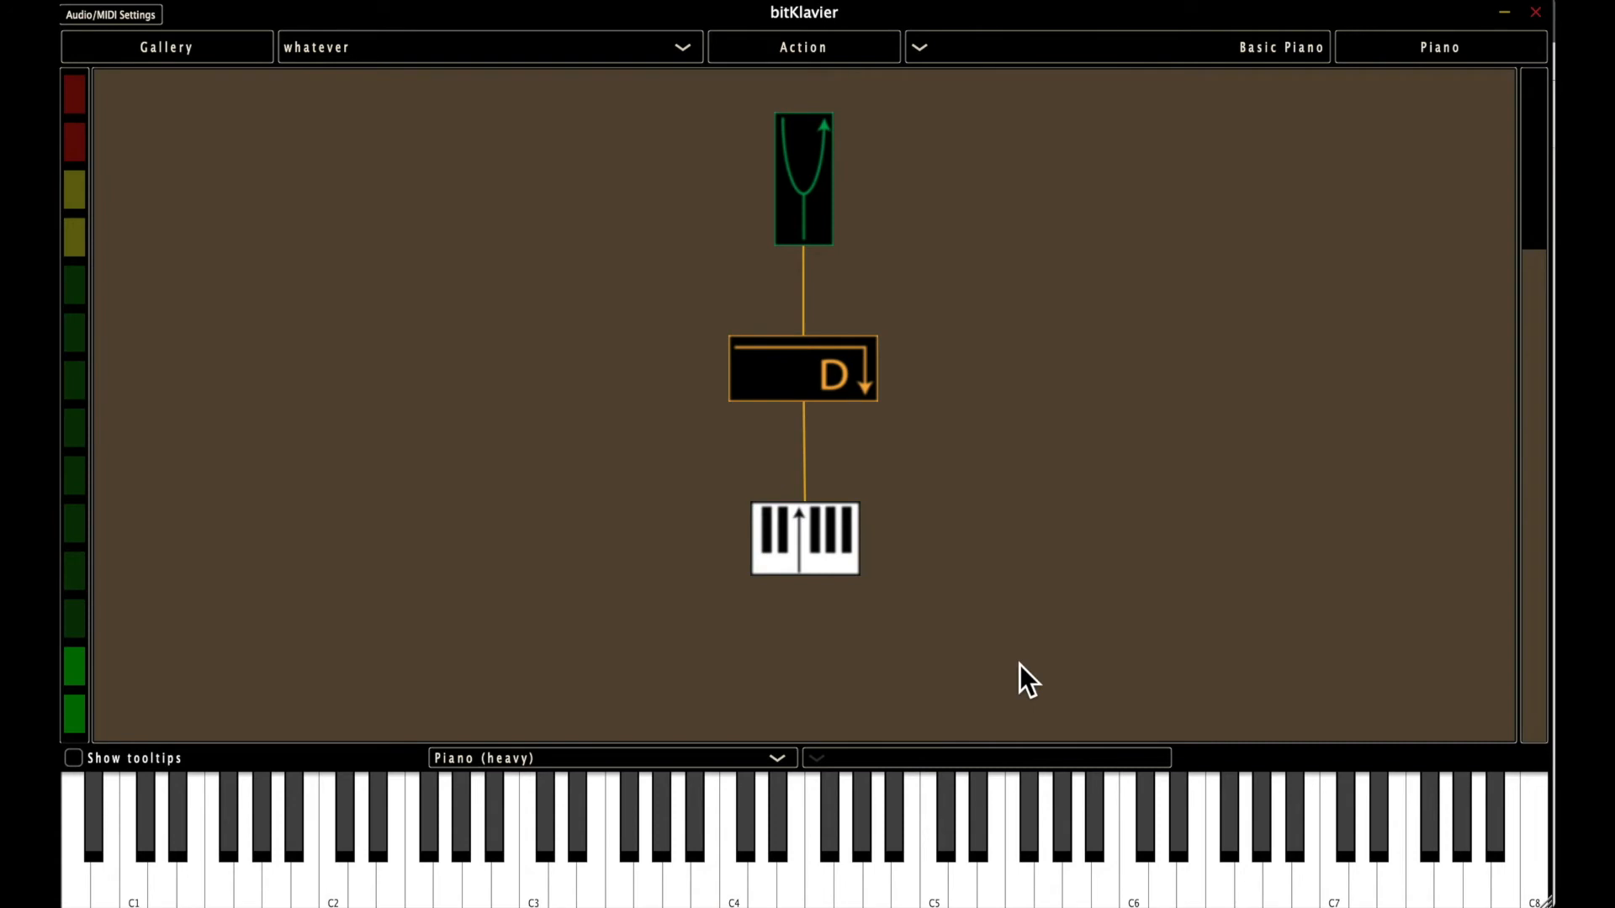
# Reopen the Keymap object's editor and rename the keymap as Messiaen's 3rd Mode.
pyautogui.doubleClick(775, 531)
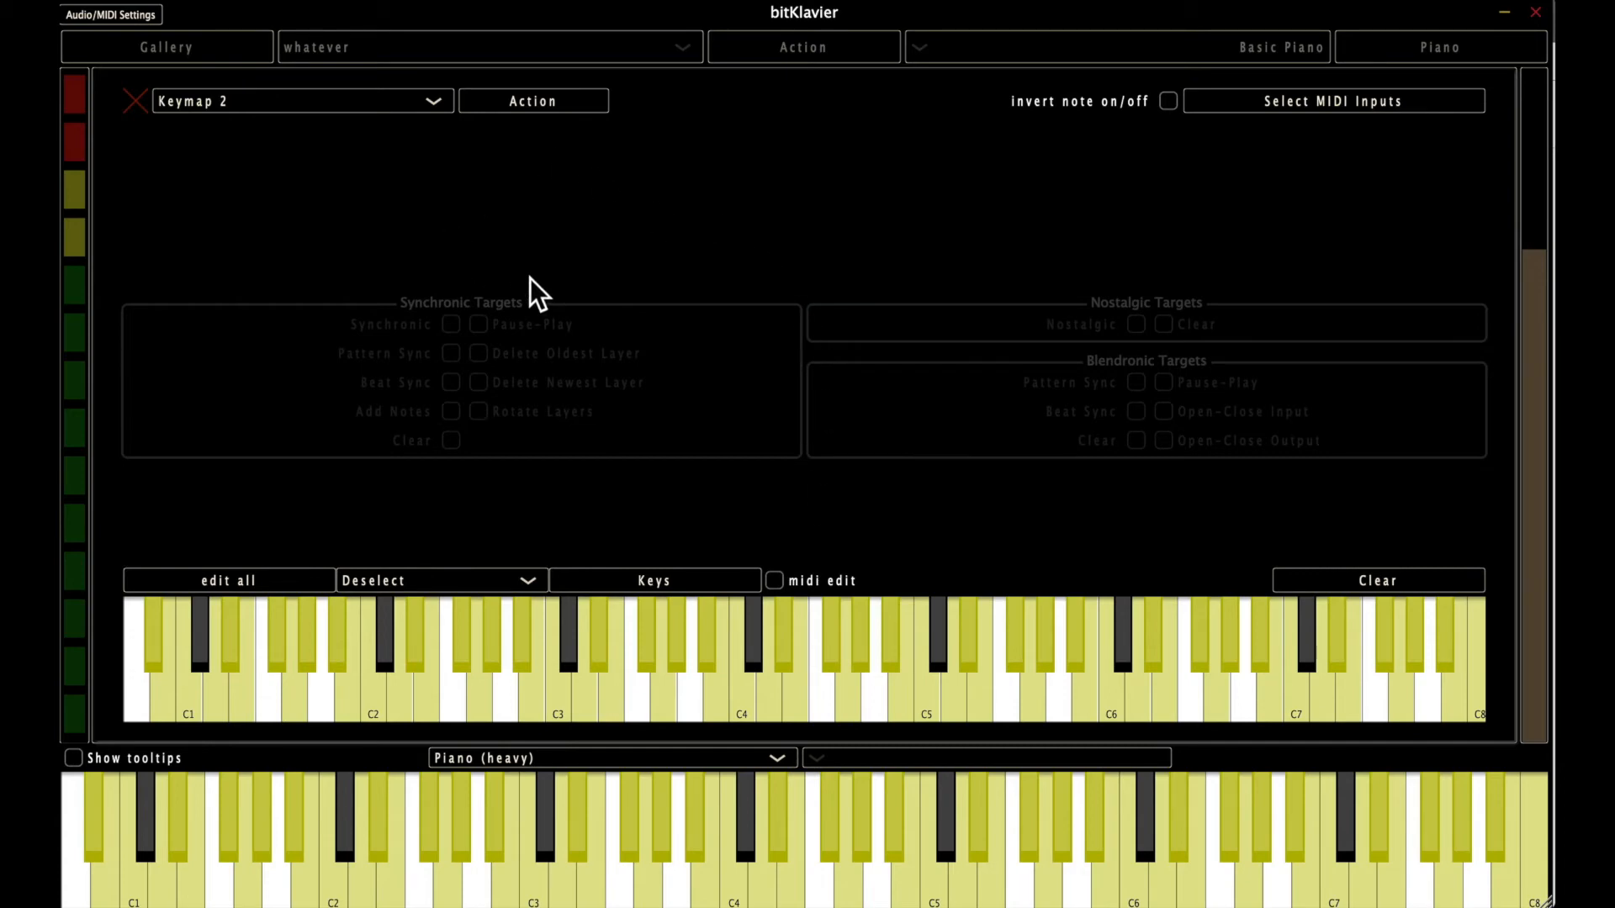
pyautogui.click(548, 99)
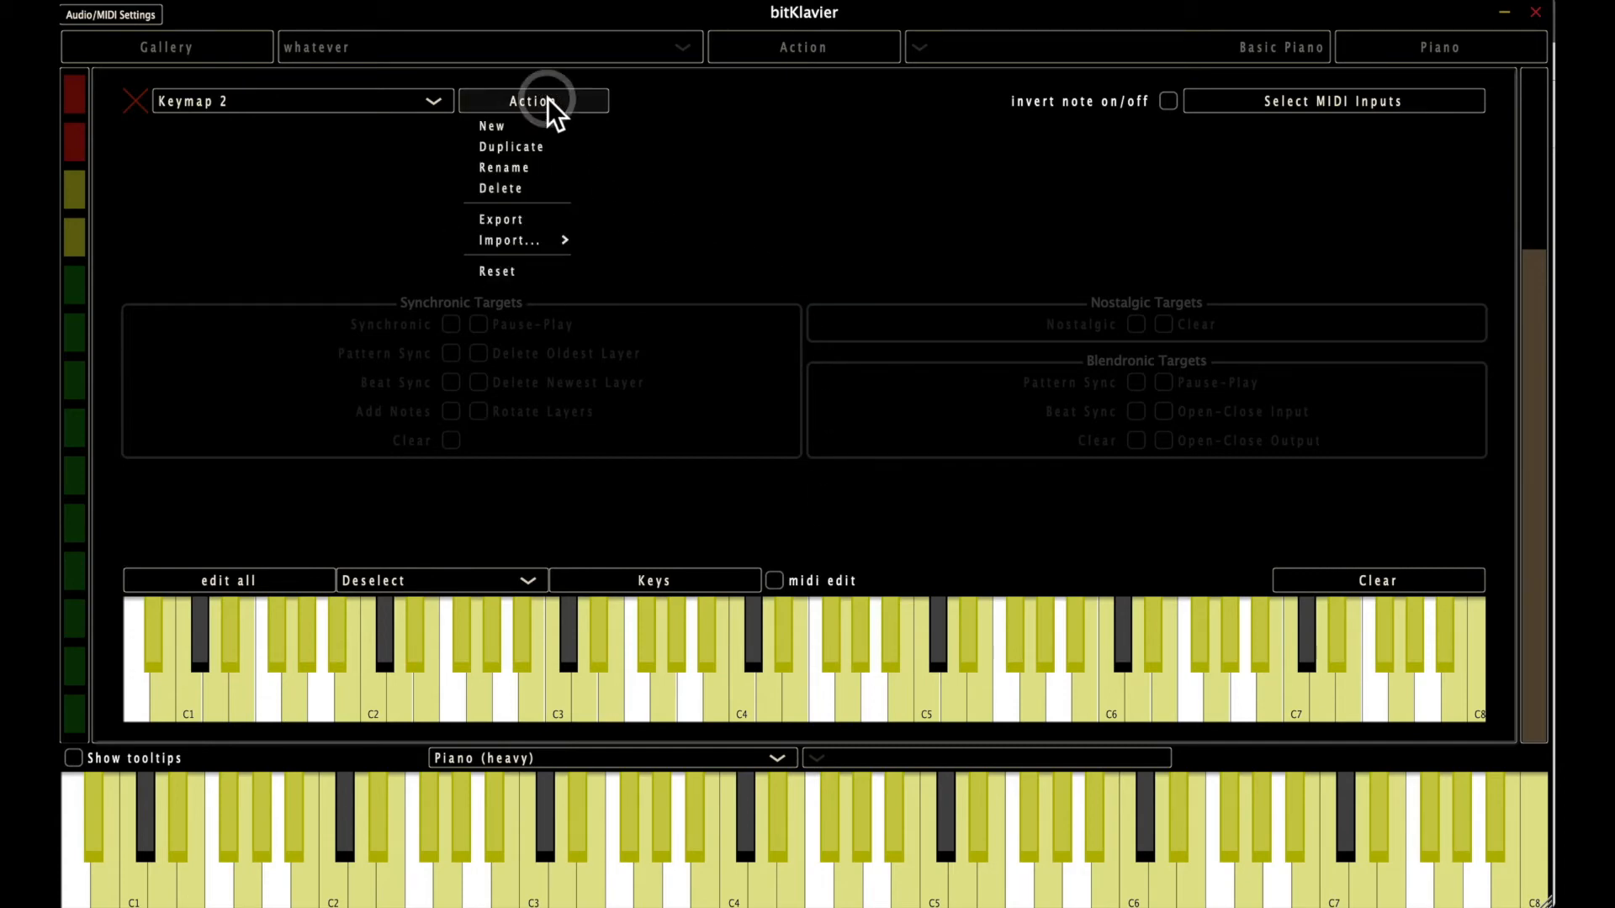
pyautogui.click(546, 170)
pyautogui.write('Mess')
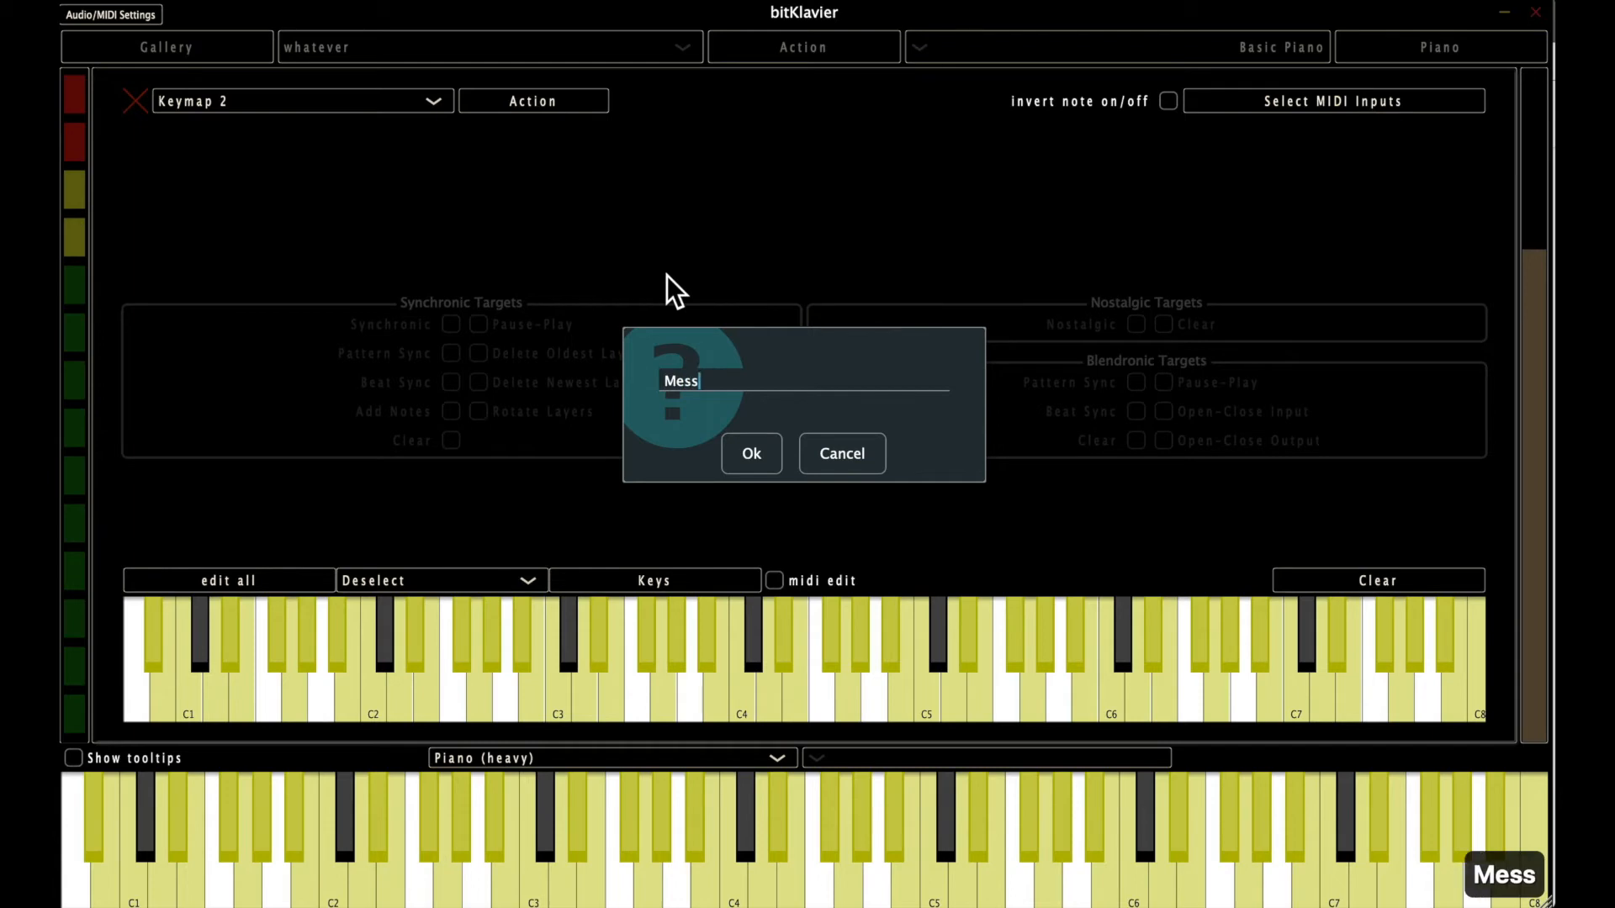
pyautogui.write("iaen's 3rd MOde")
pyautogui.press('BackSpace')
pyautogui.press('BackSpace')
pyautogui.press('BackSpace')
pyautogui.write('ode')
pyautogui.click(750, 451)
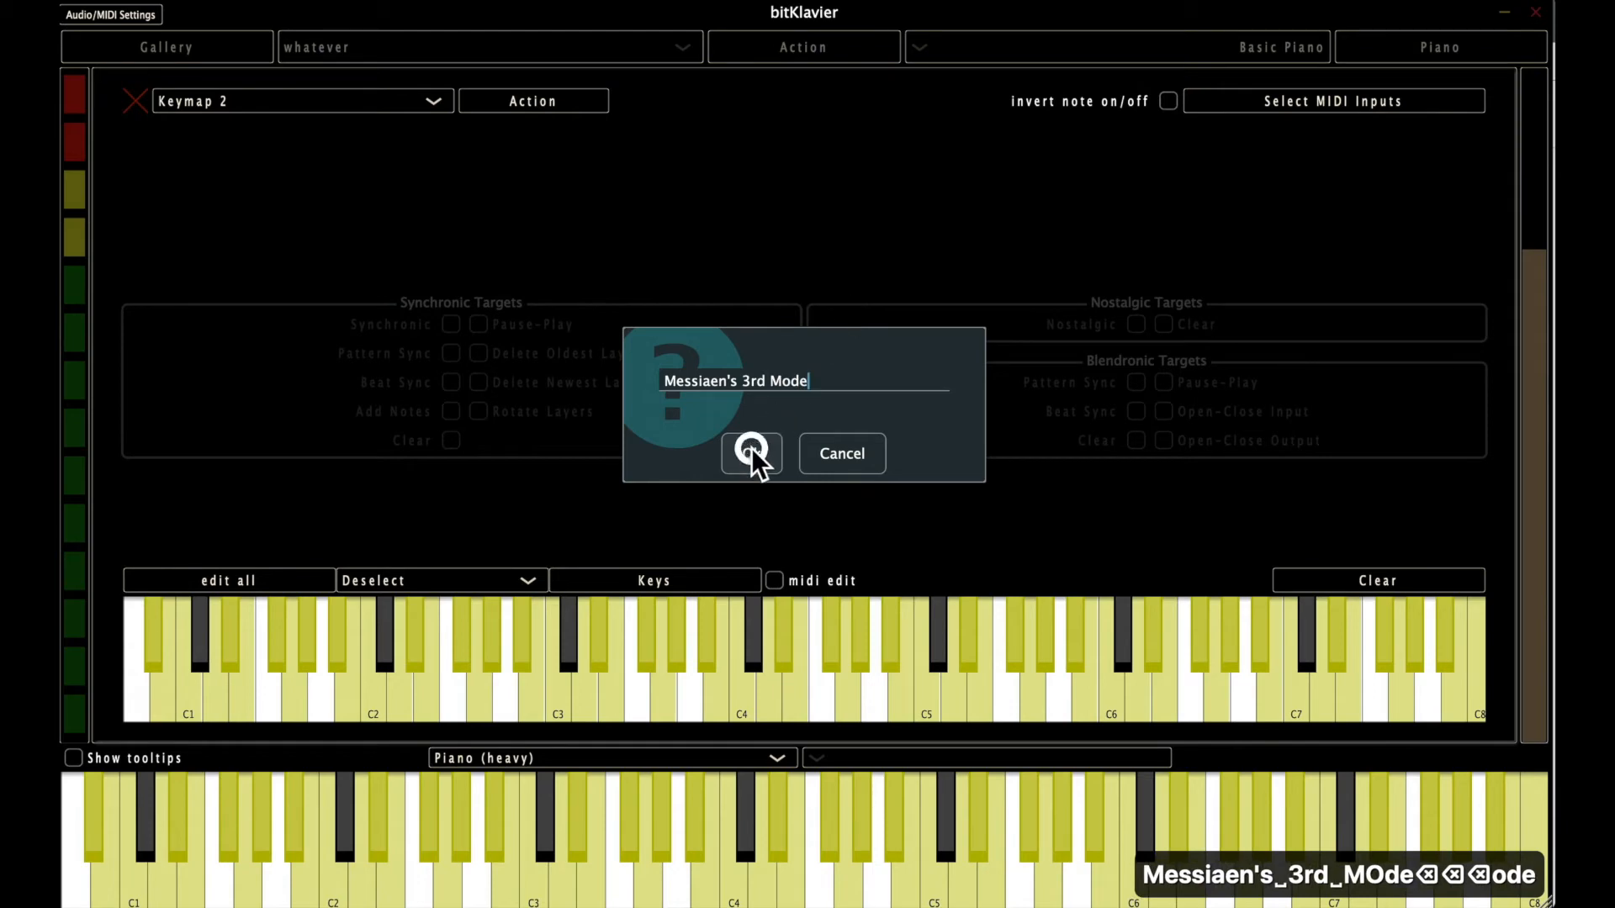
# Duplicate the Messiaen's 3rd Mode keymap and toggle a freehand range of keys across the copy's keyboard.
pyautogui.click(537, 104)
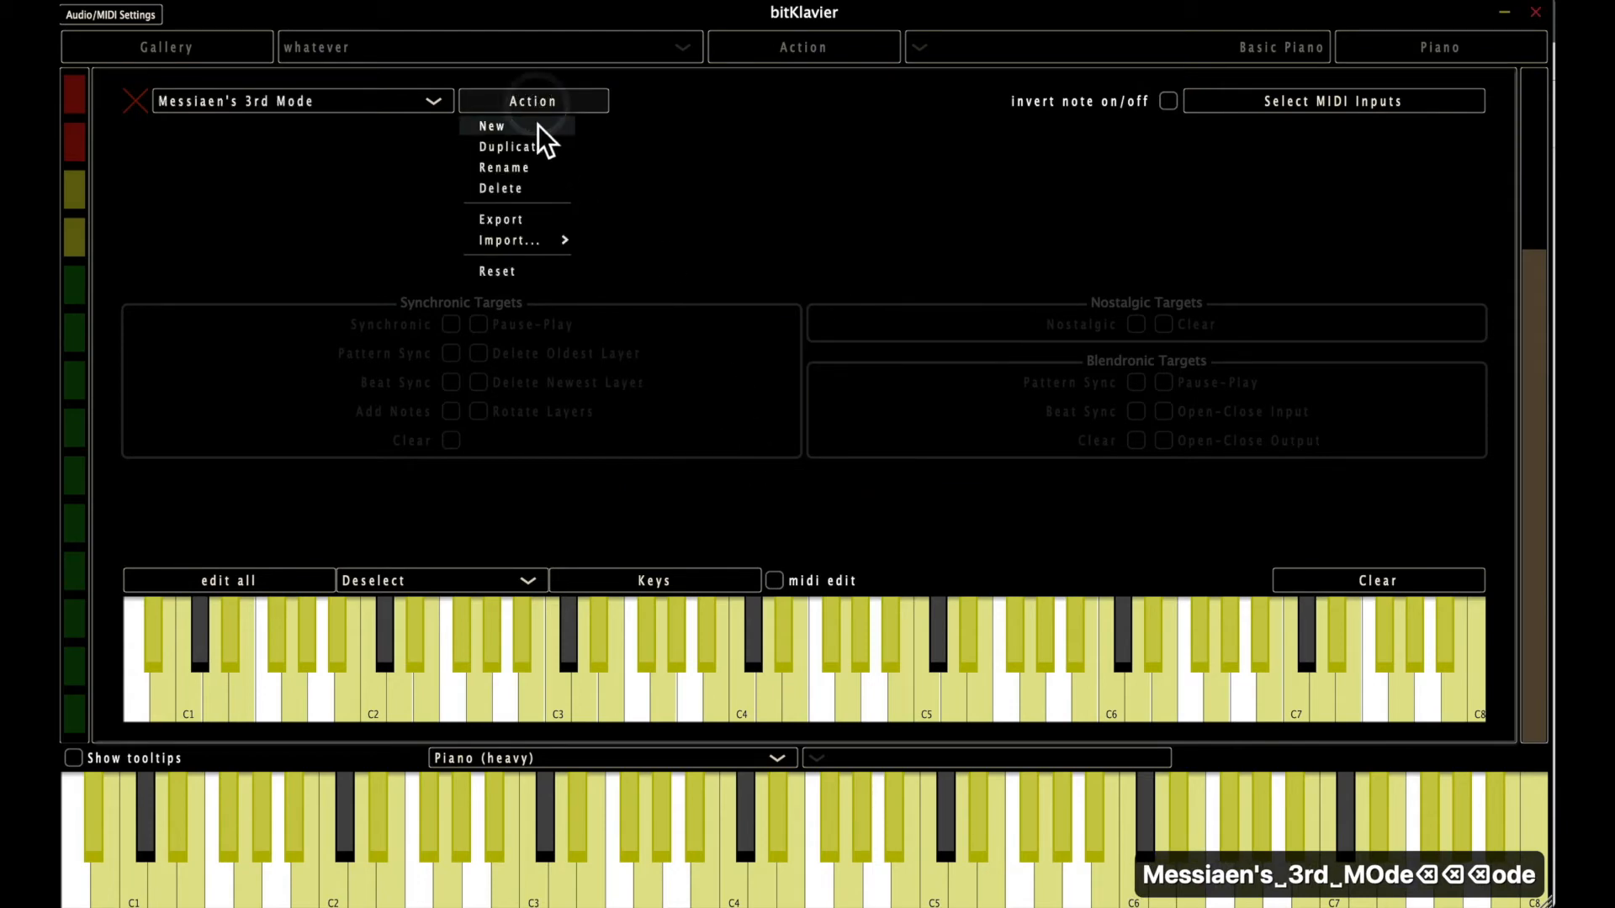
pyautogui.click(534, 150)
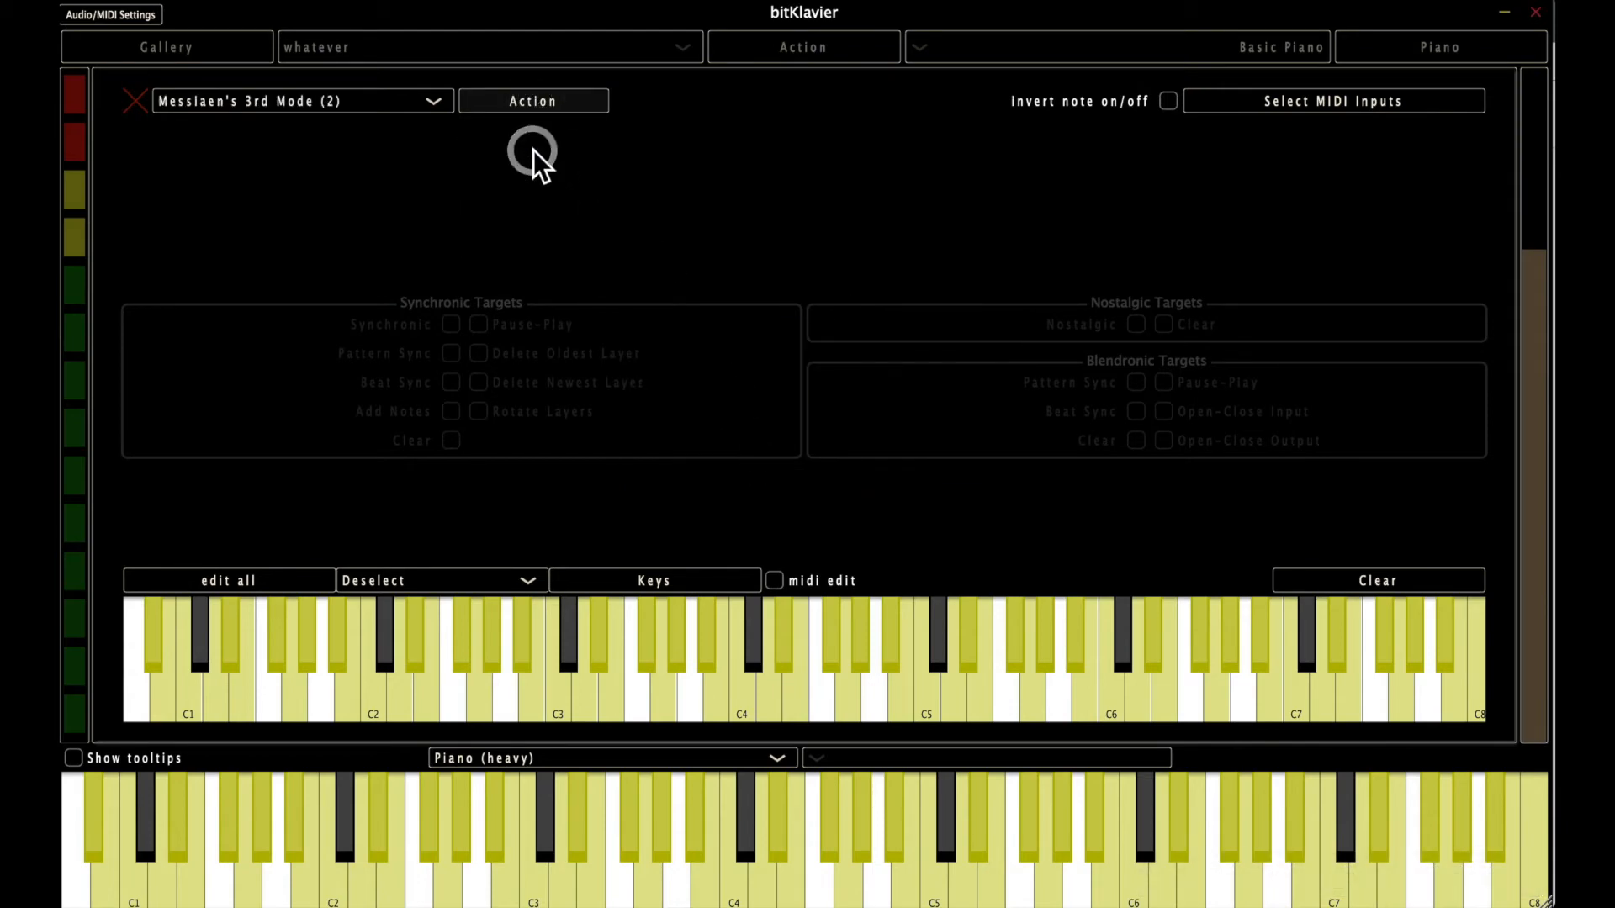
pyautogui.moveTo(216, 656)
pyautogui.mouseDown()
pyautogui.moveTo(1070, 656)
pyautogui.moveTo(583, 659)
pyautogui.mouseUp()
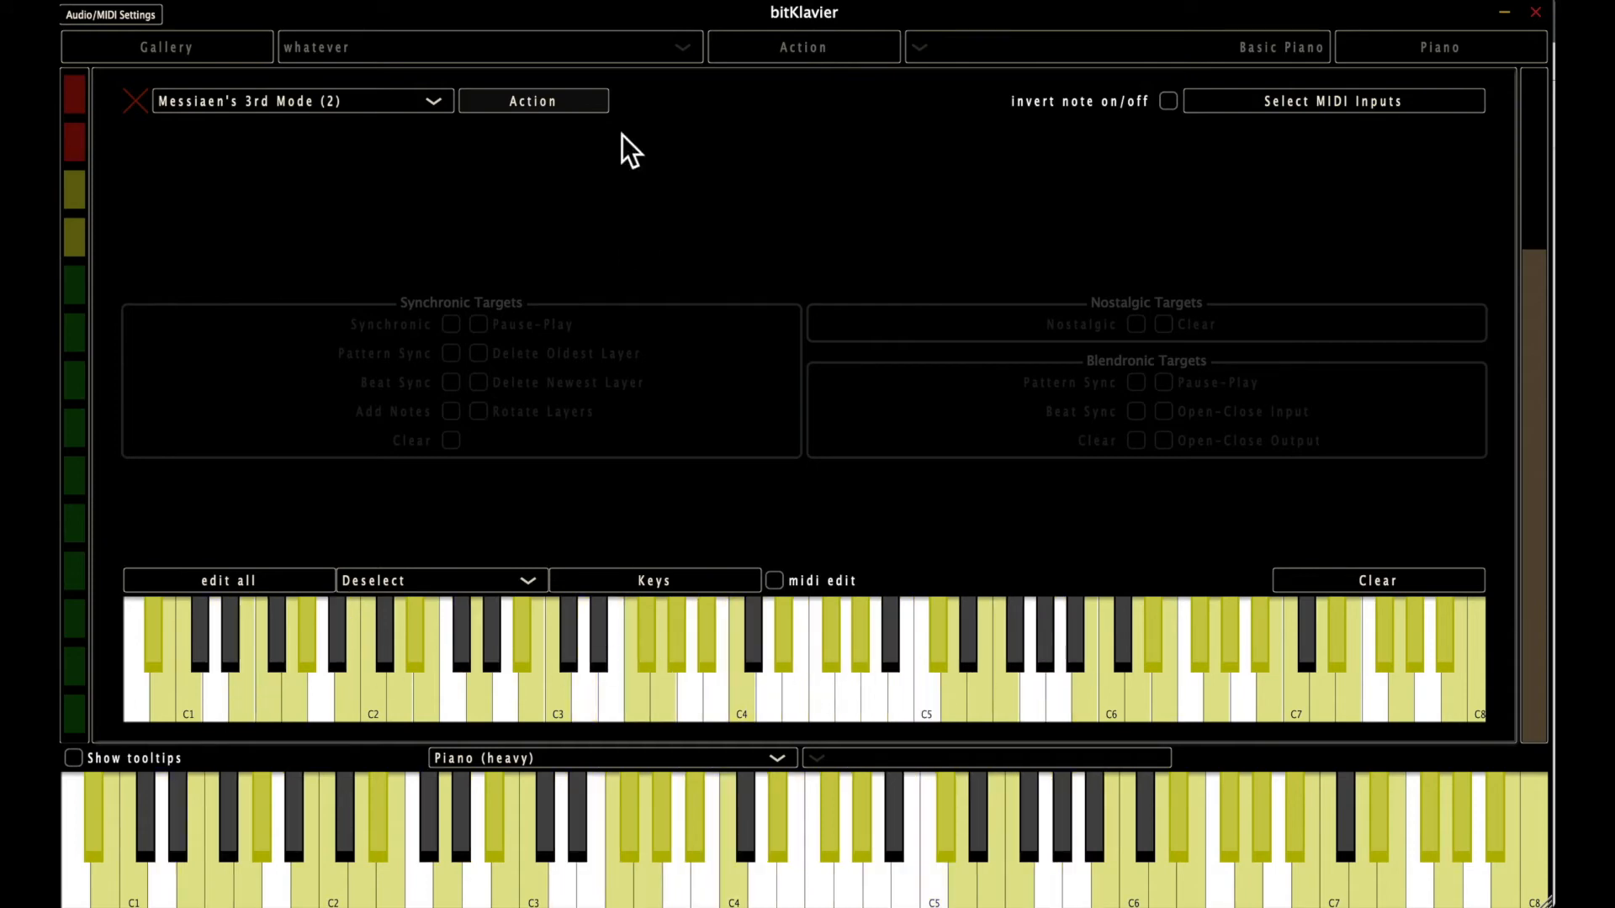
pyautogui.click(566, 100)
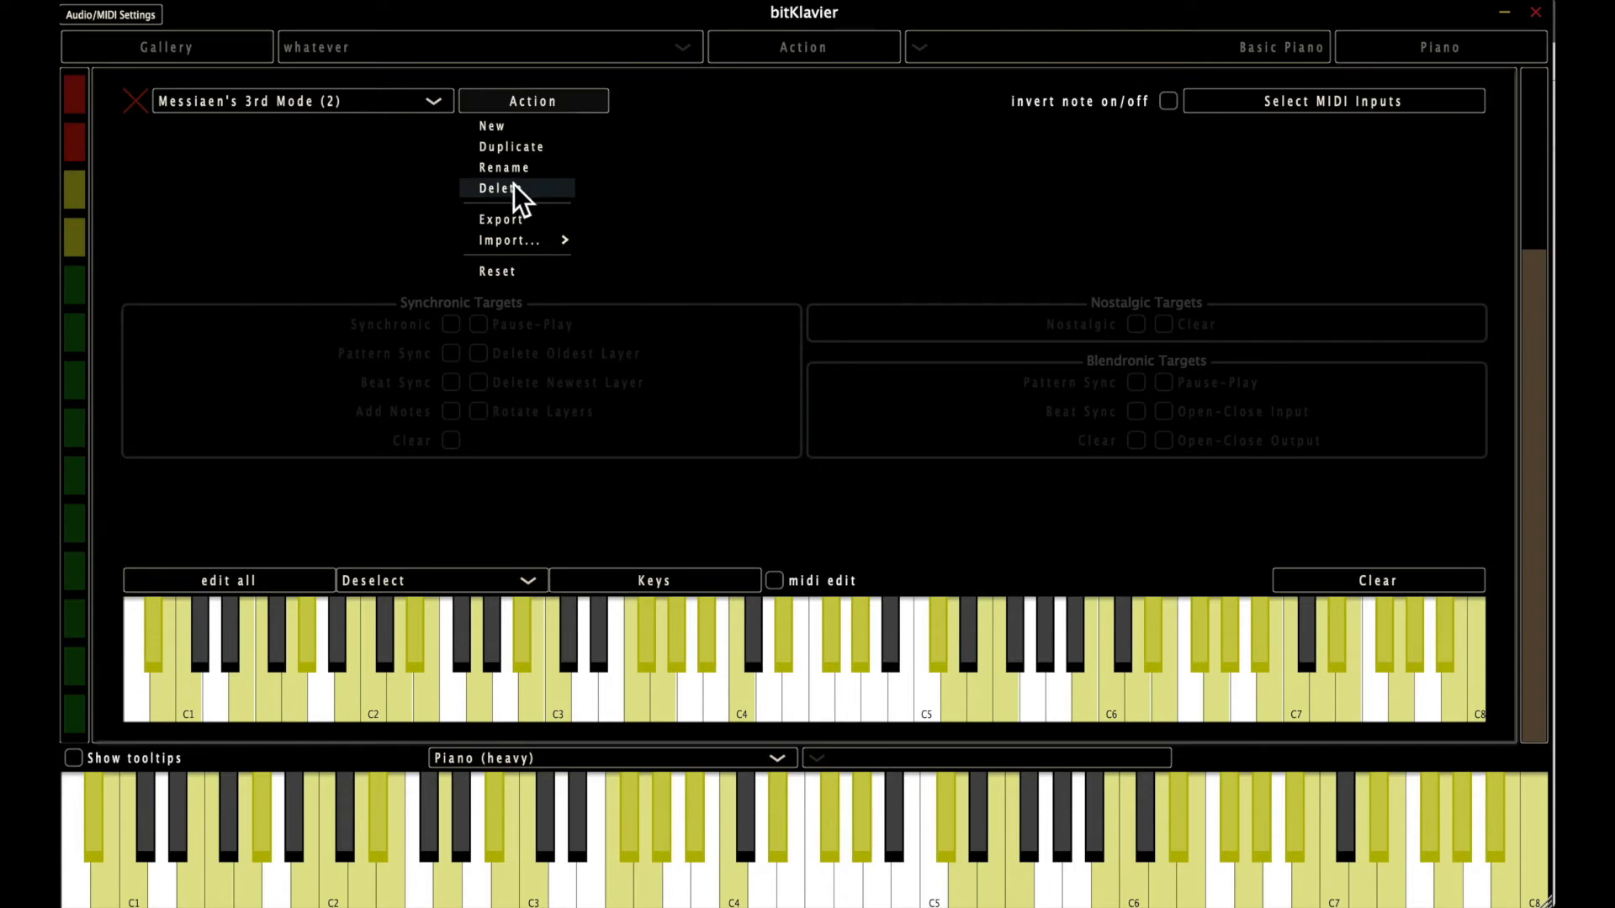
pyautogui.click(391, 198)
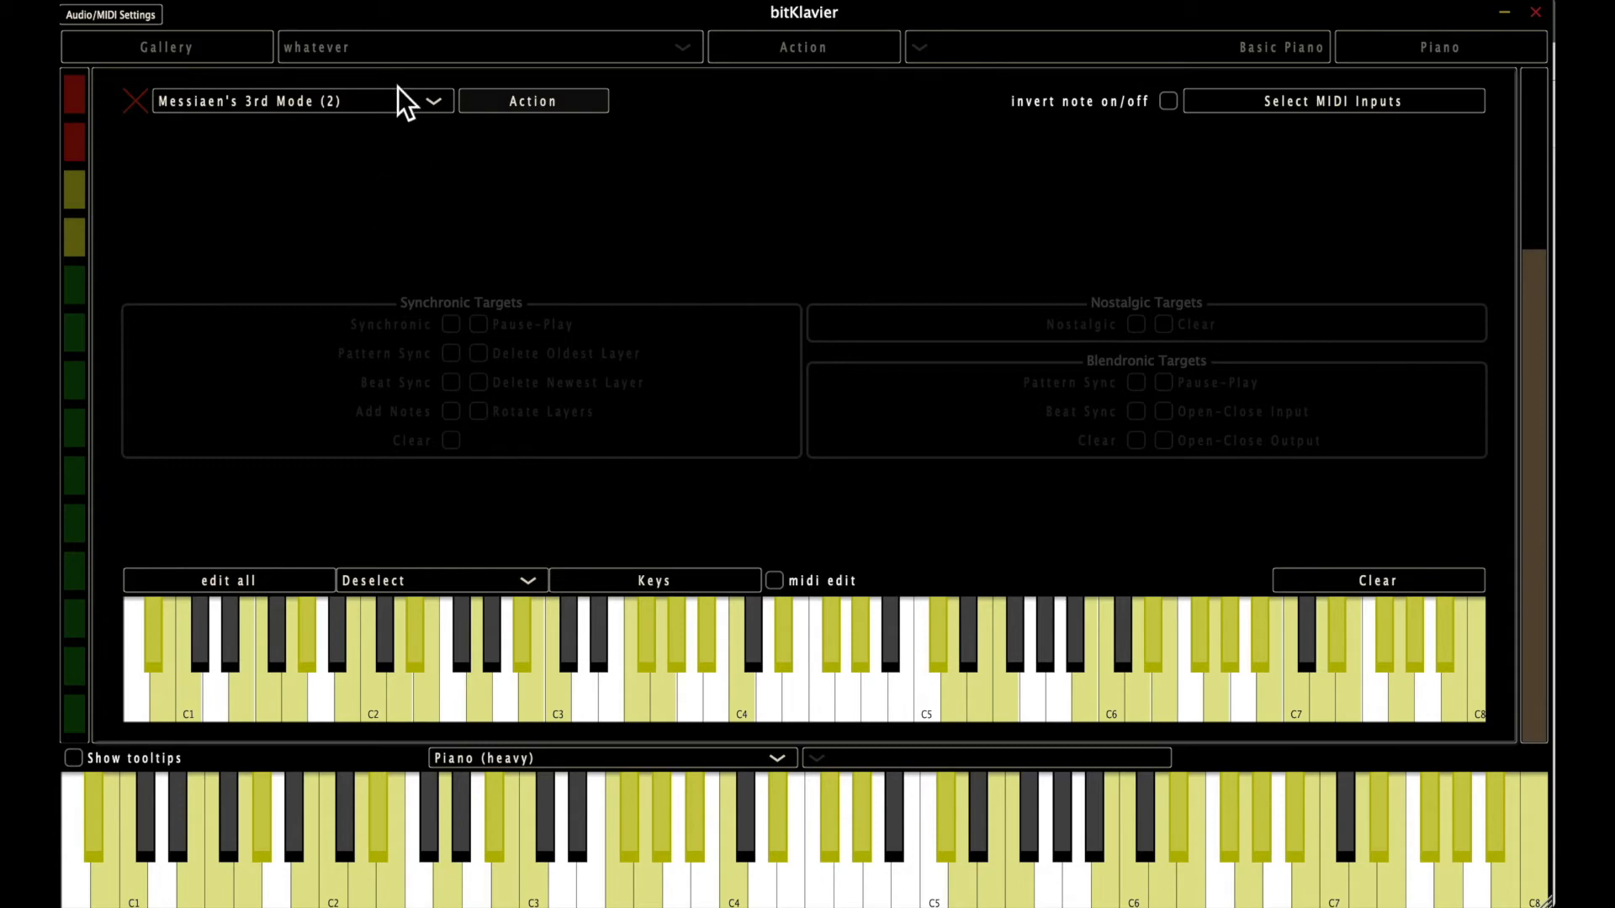
pyautogui.click(434, 168)
# Load the Full keymap, and switch back to the original Messiaen's 3rd Mode keymap.
pyautogui.click(423, 107)
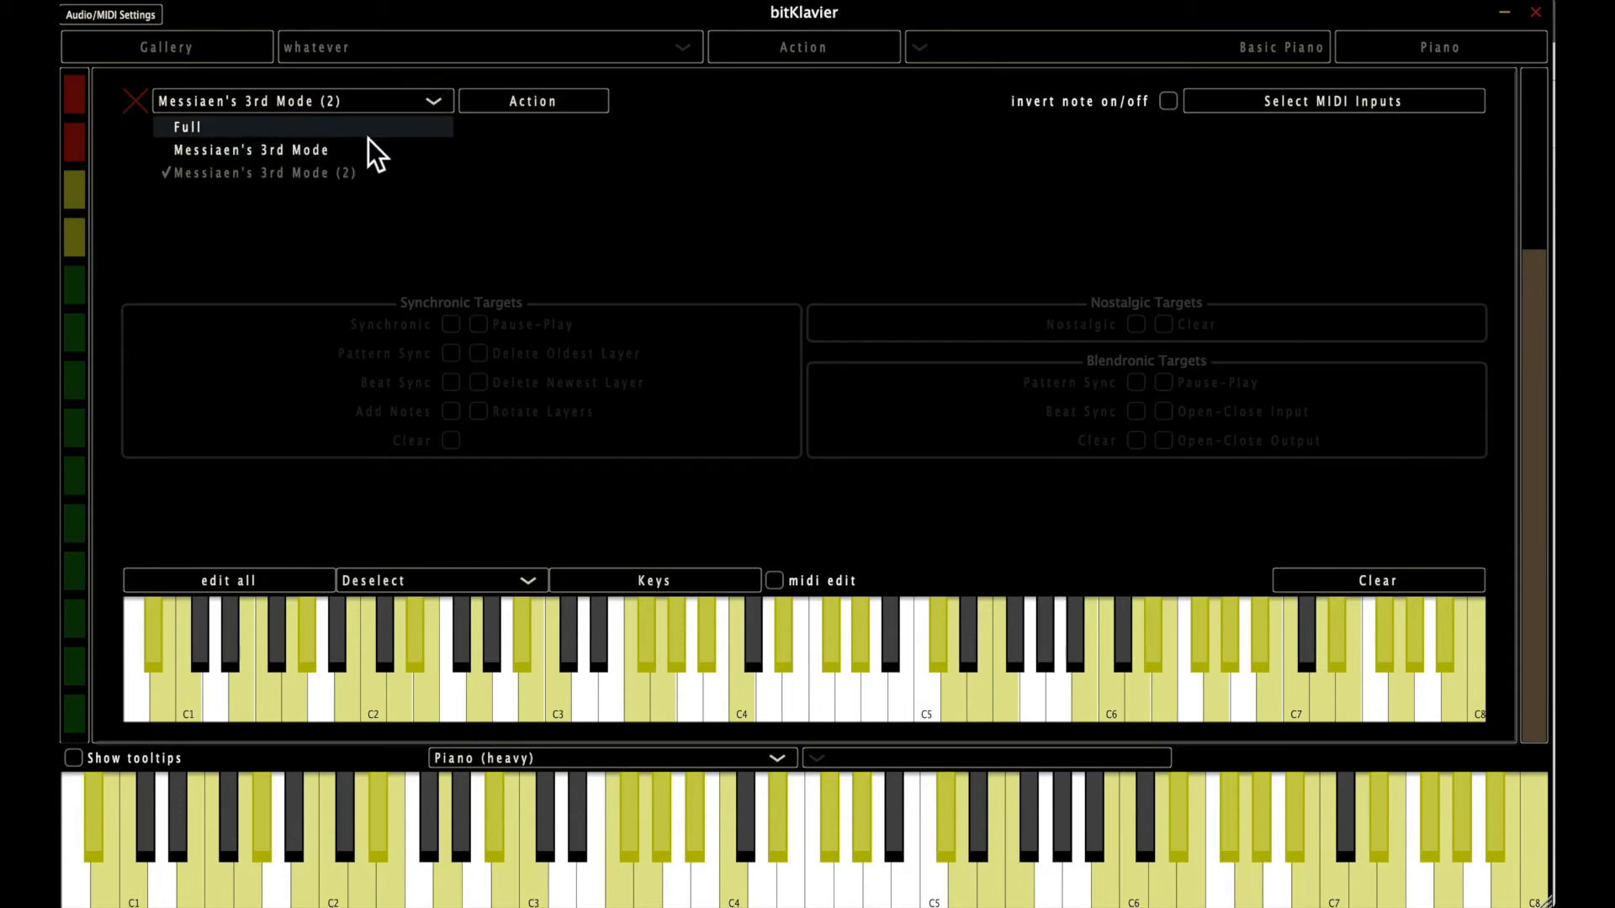
pyautogui.click(401, 101)
pyautogui.click(396, 101)
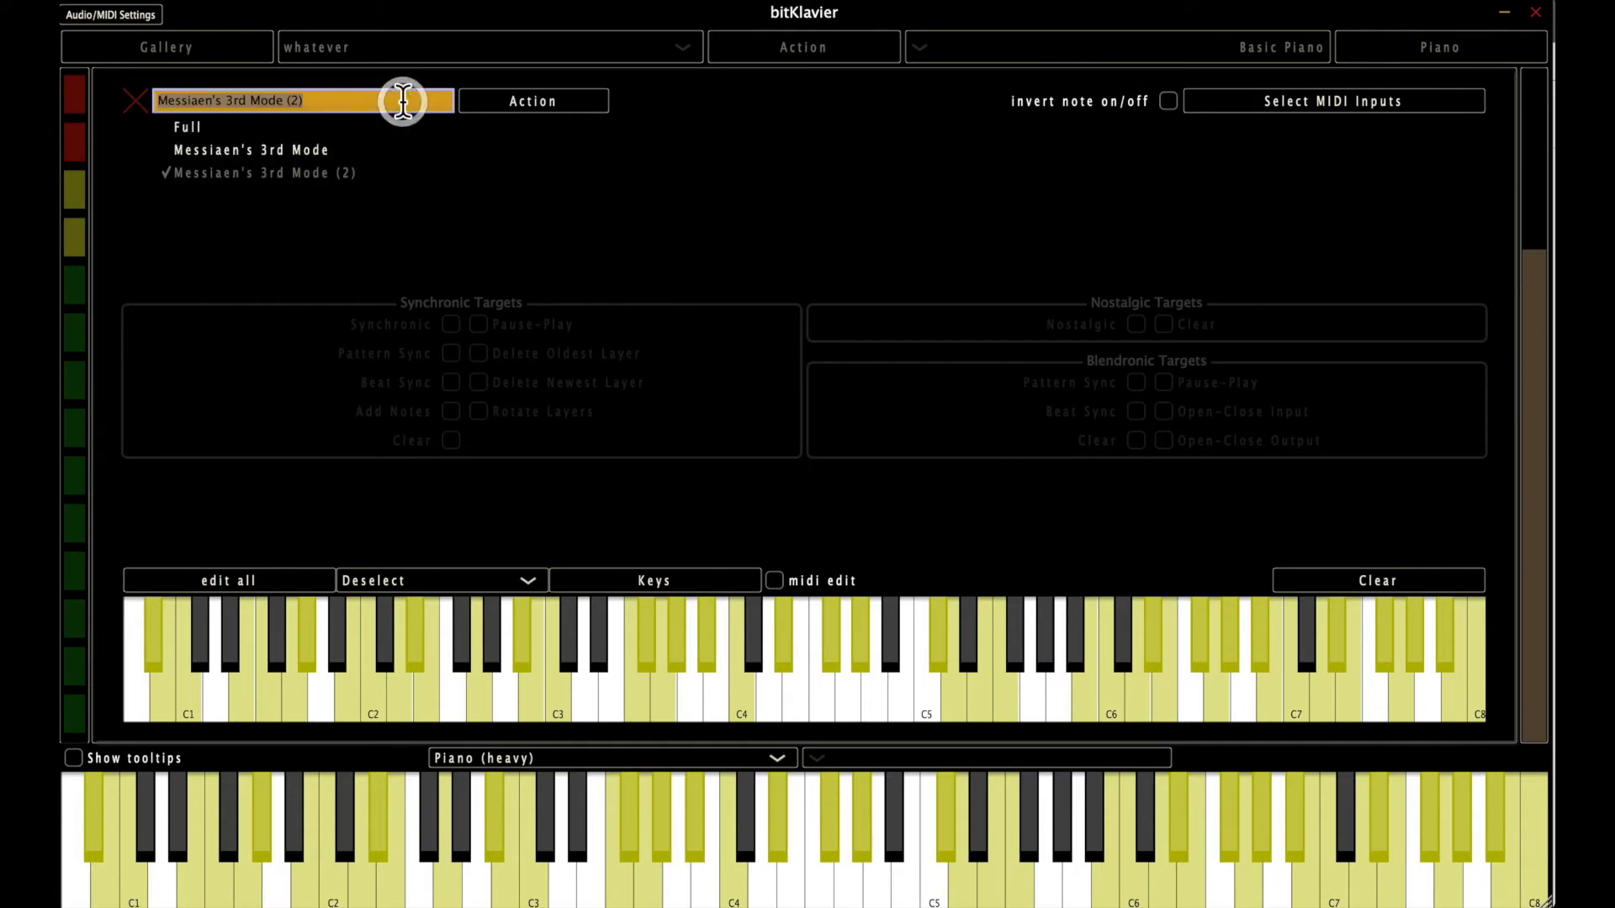
pyautogui.click(465, 168)
pyautogui.click(404, 106)
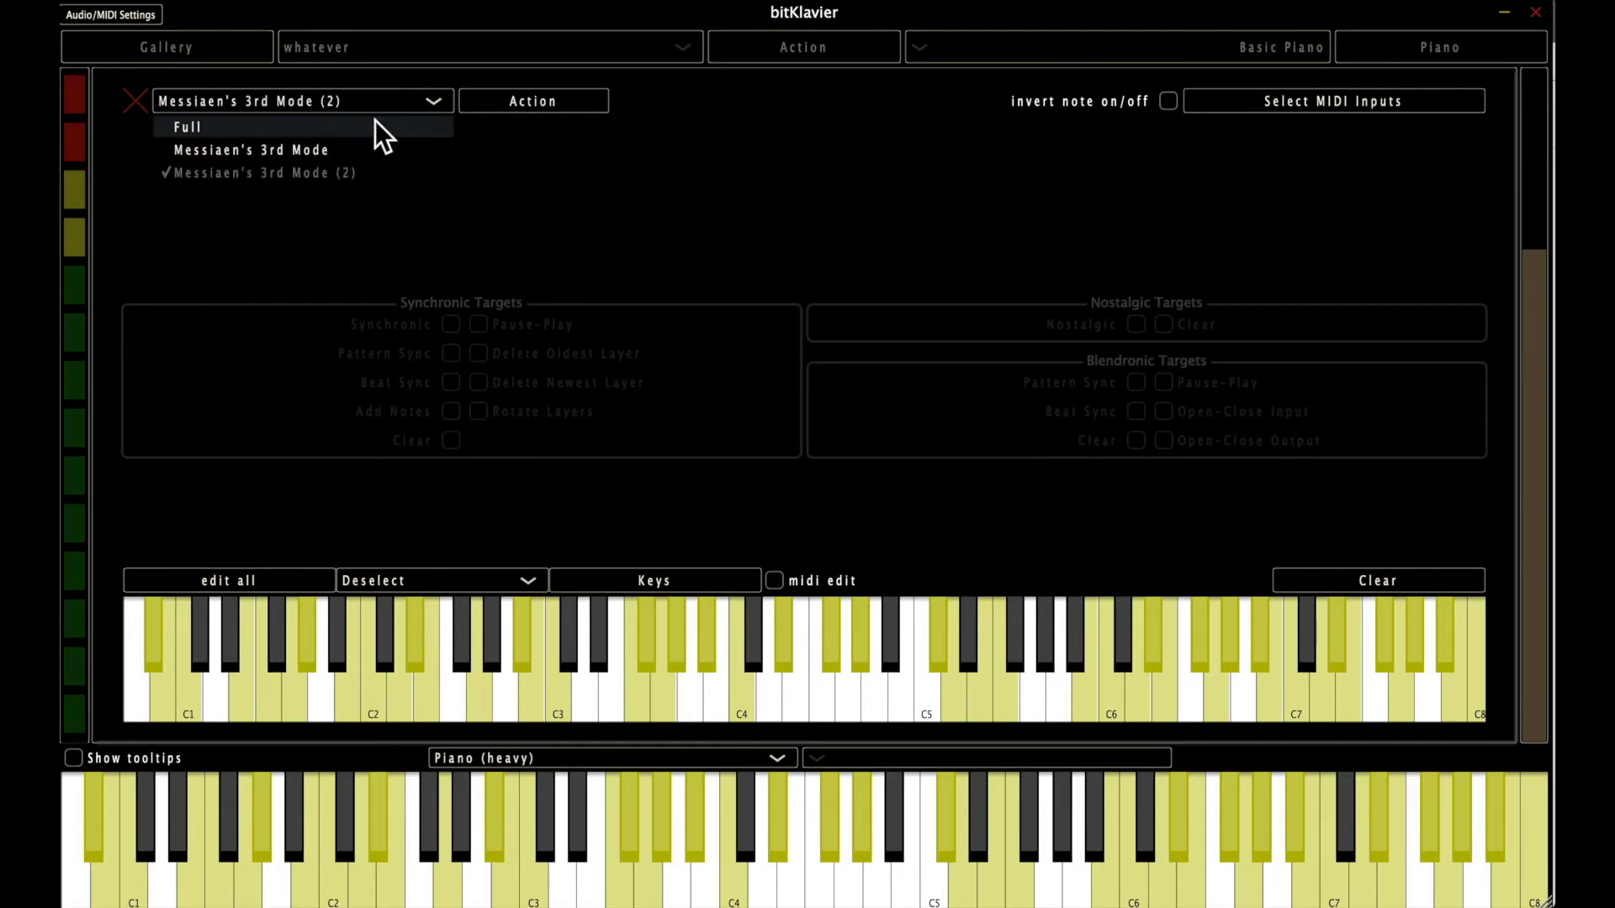
pyautogui.click(371, 126)
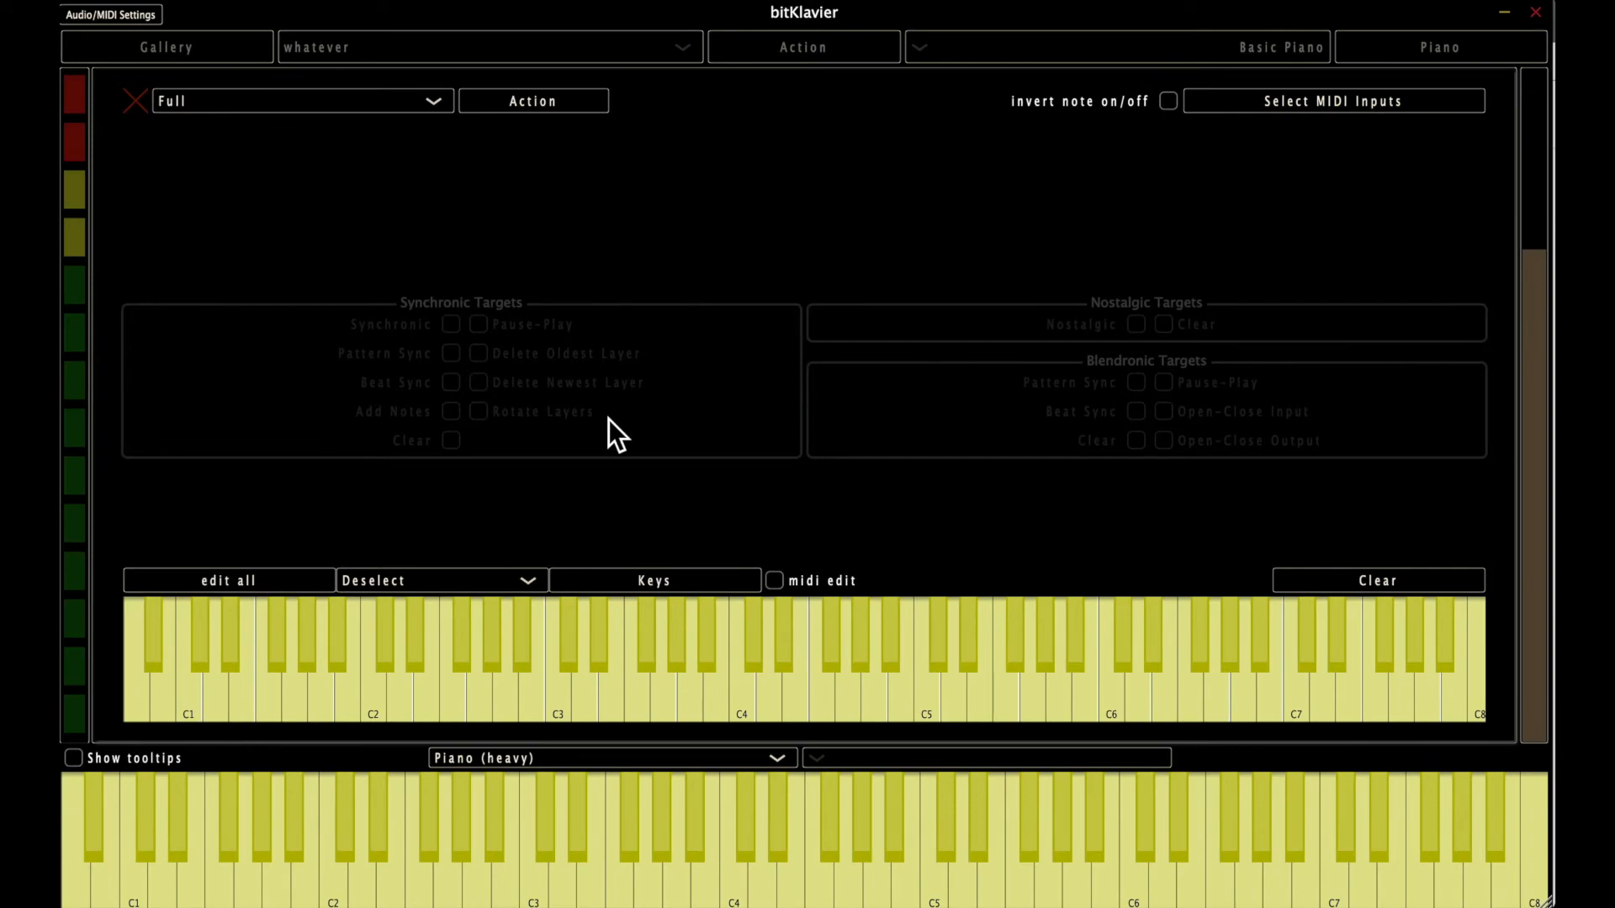
pyautogui.click(396, 98)
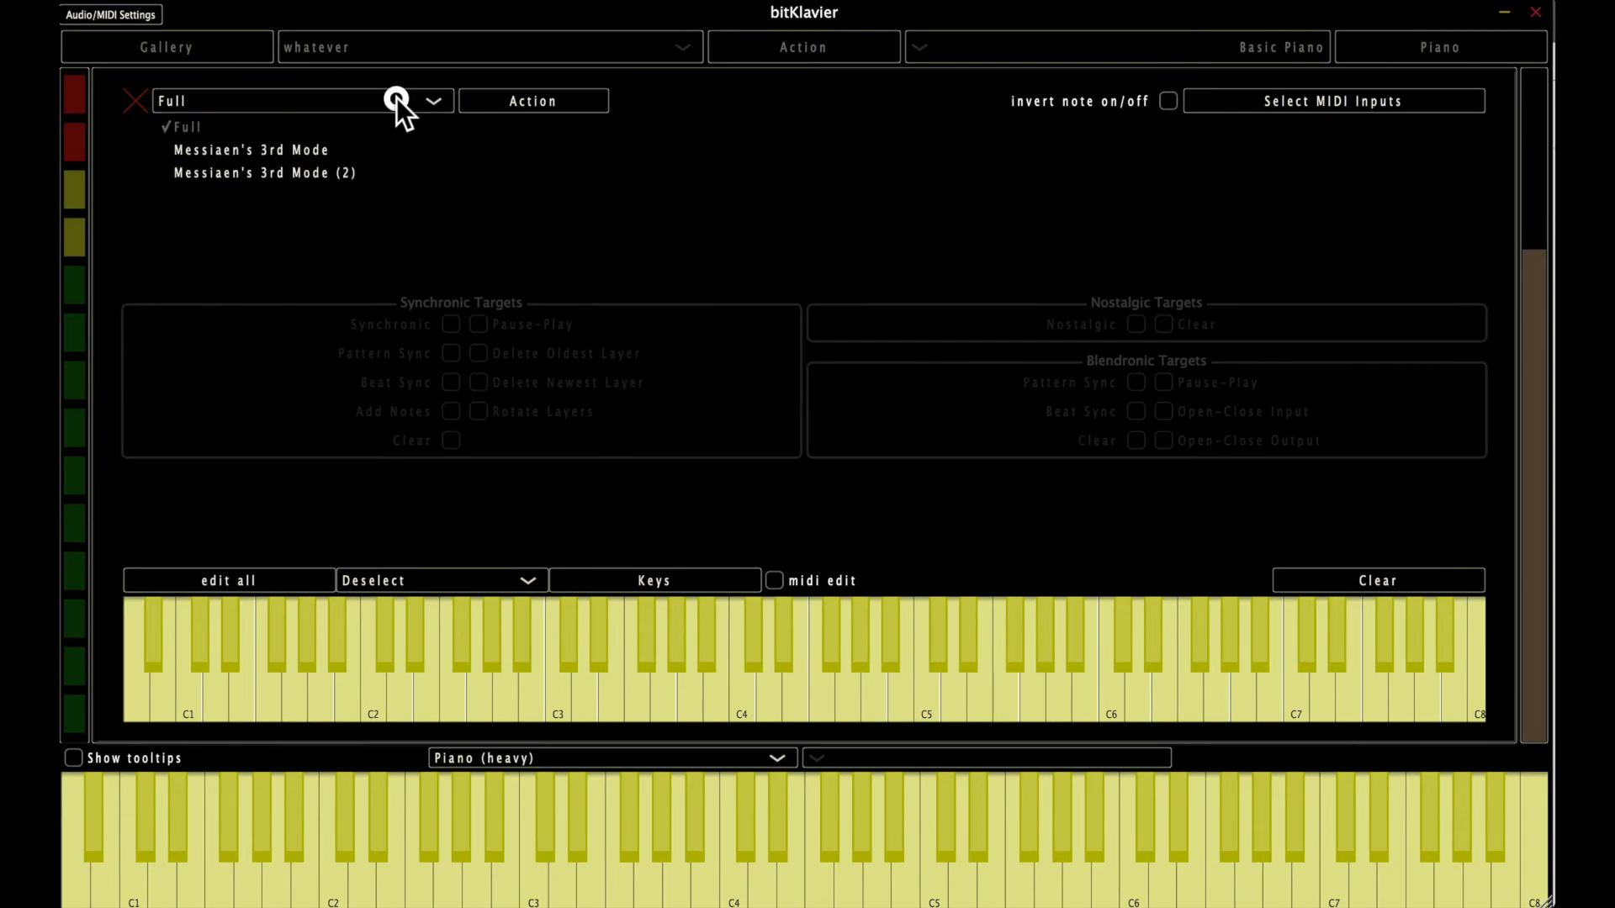
pyautogui.click(351, 150)
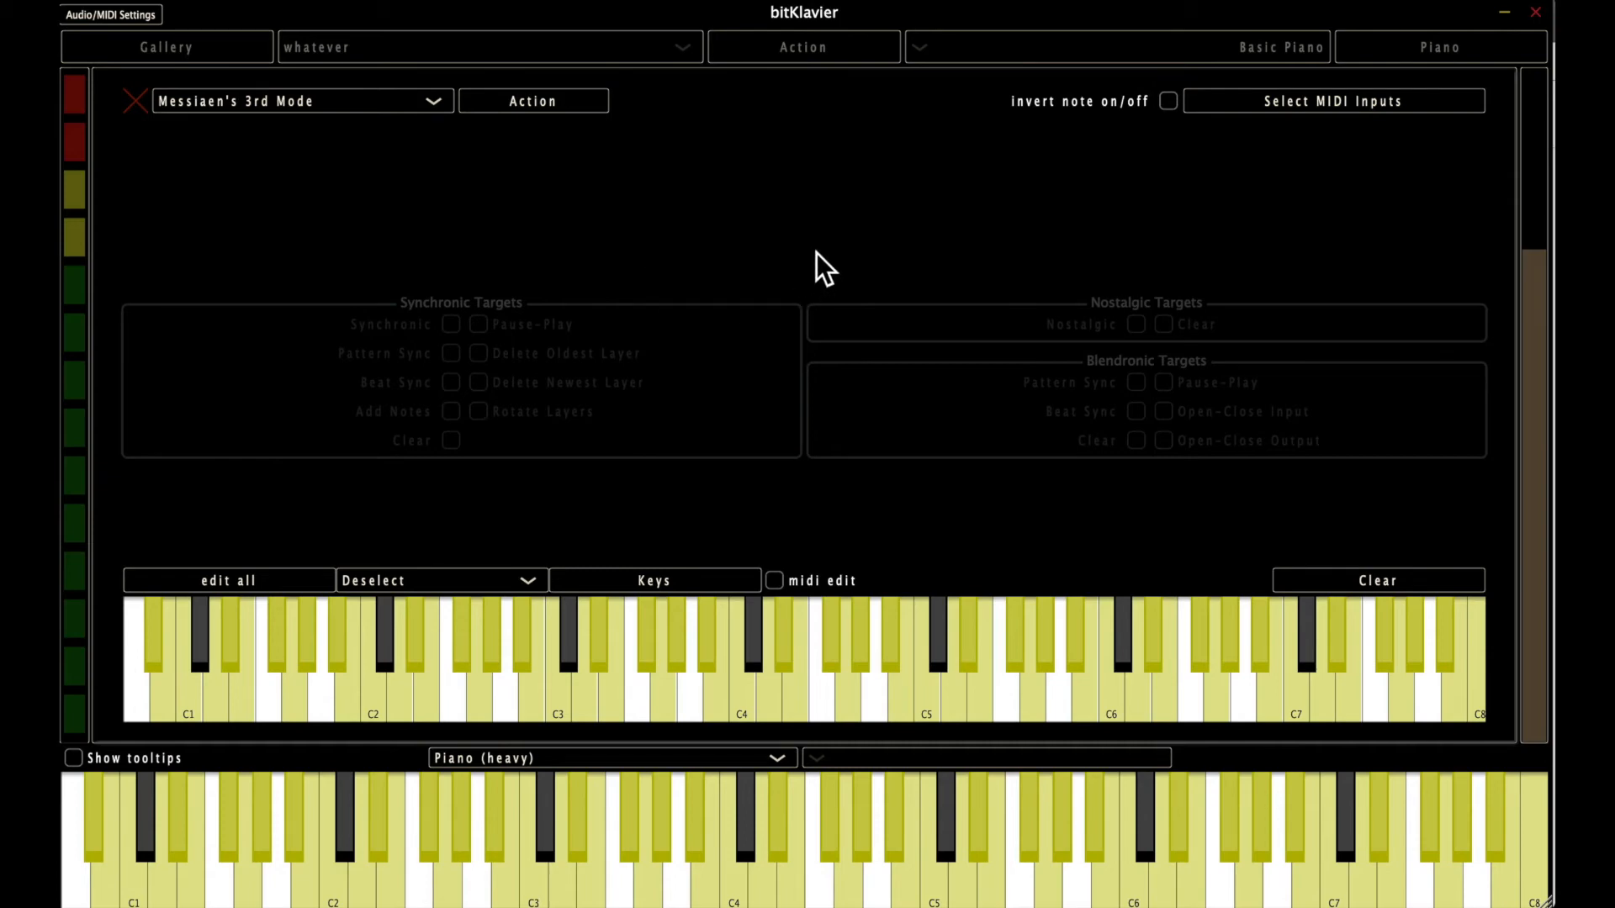
# Export the current keymap under the name Messiaen's 3rd Mode.
pyautogui.click(553, 103)
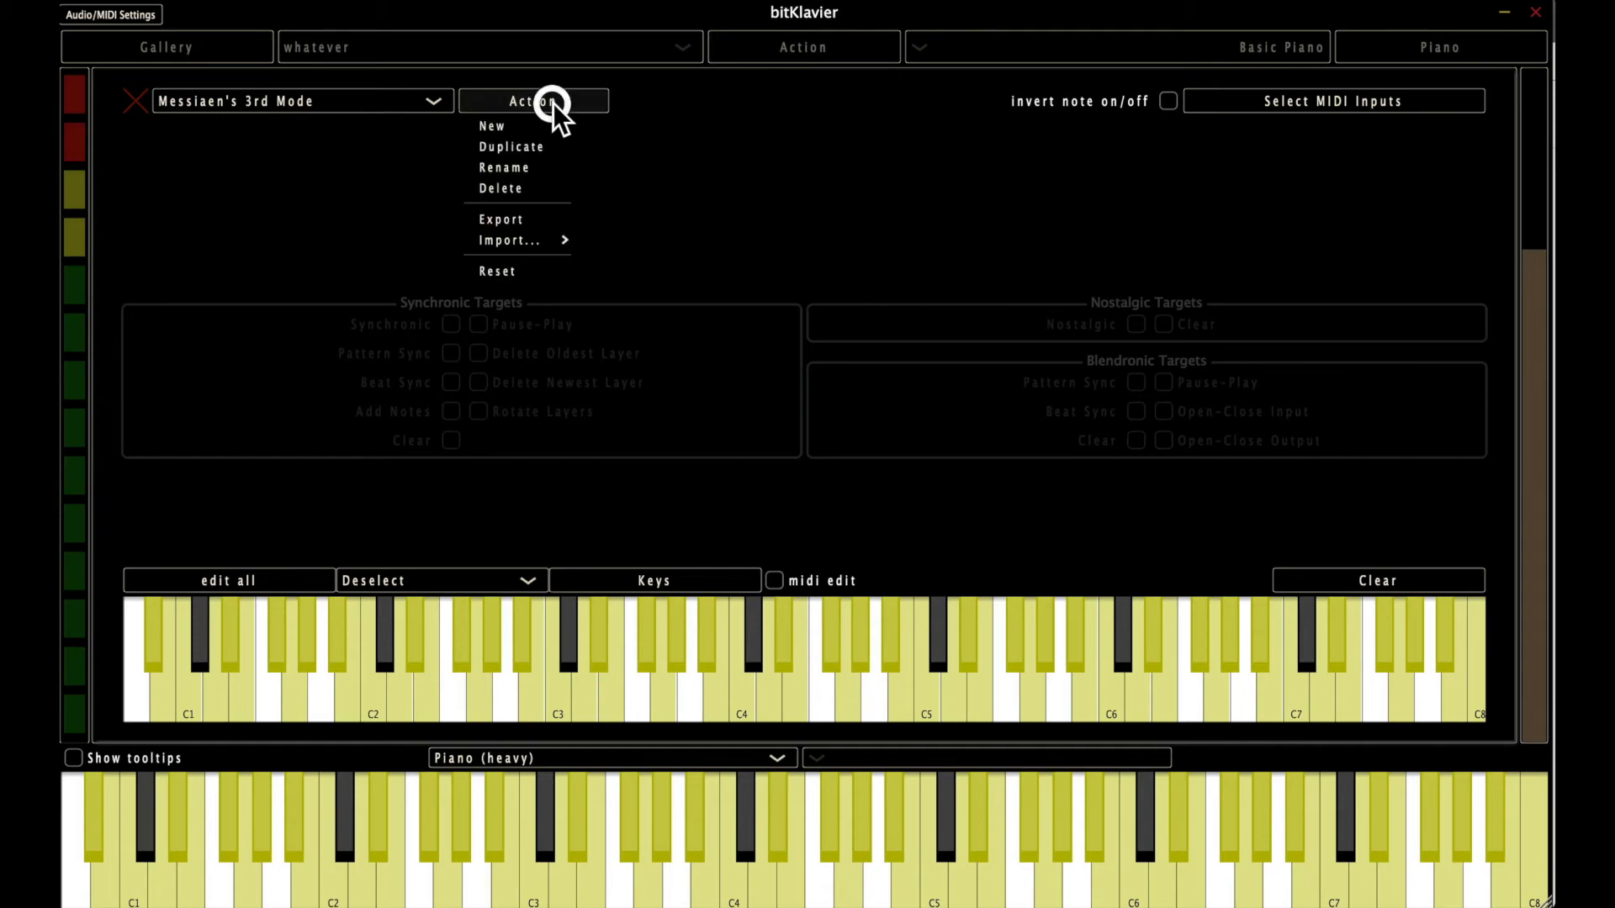
pyautogui.click(548, 220)
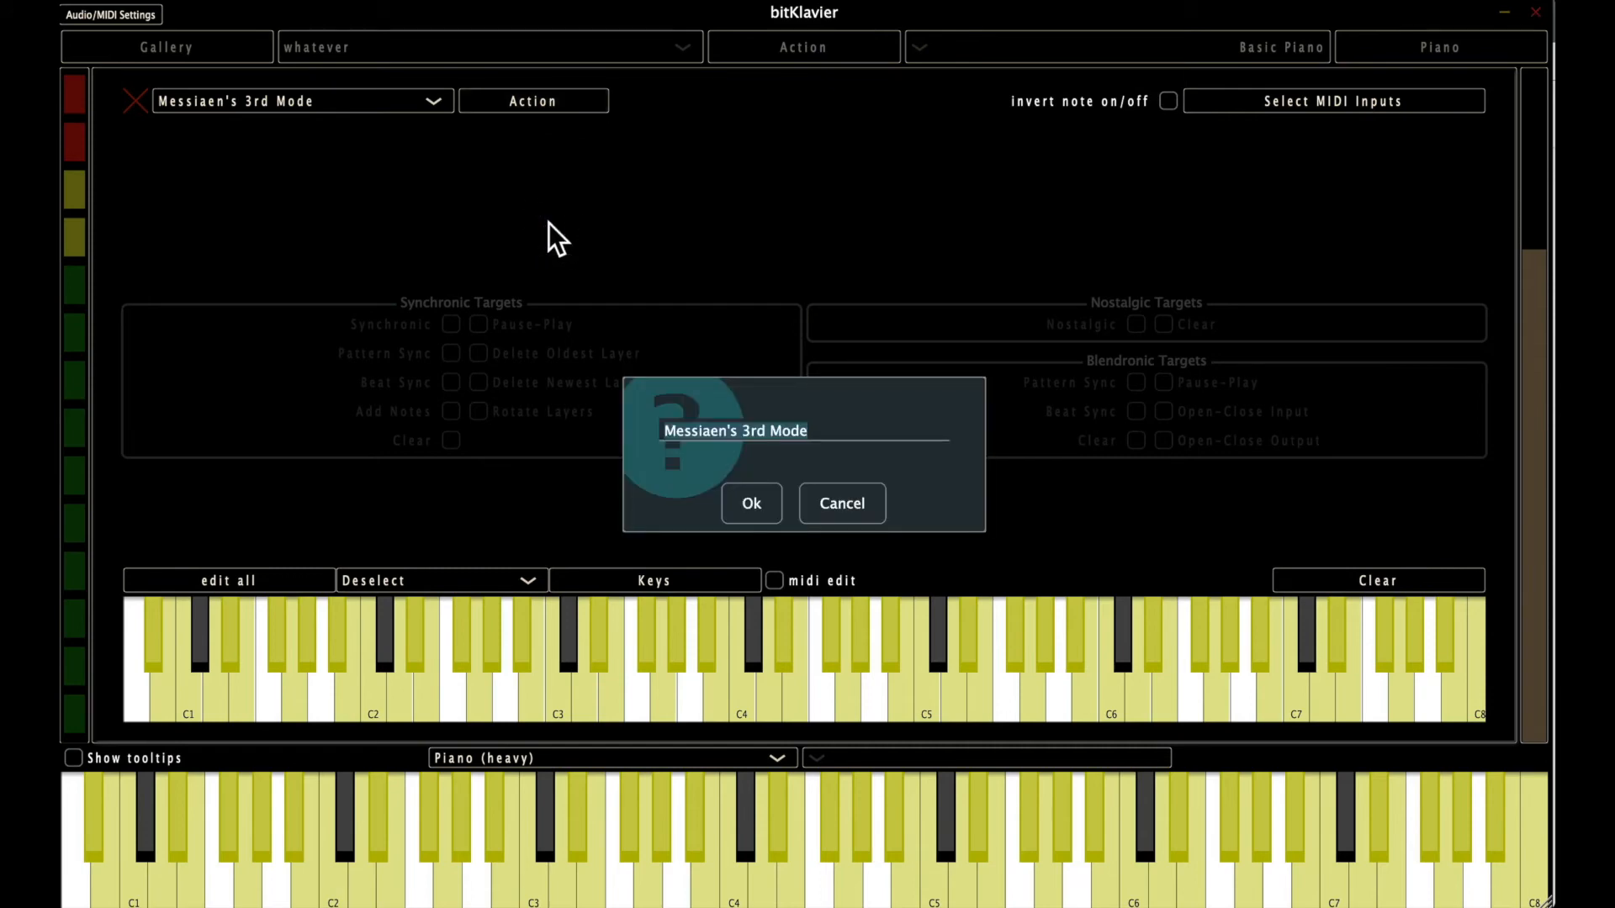
pyautogui.click(748, 503)
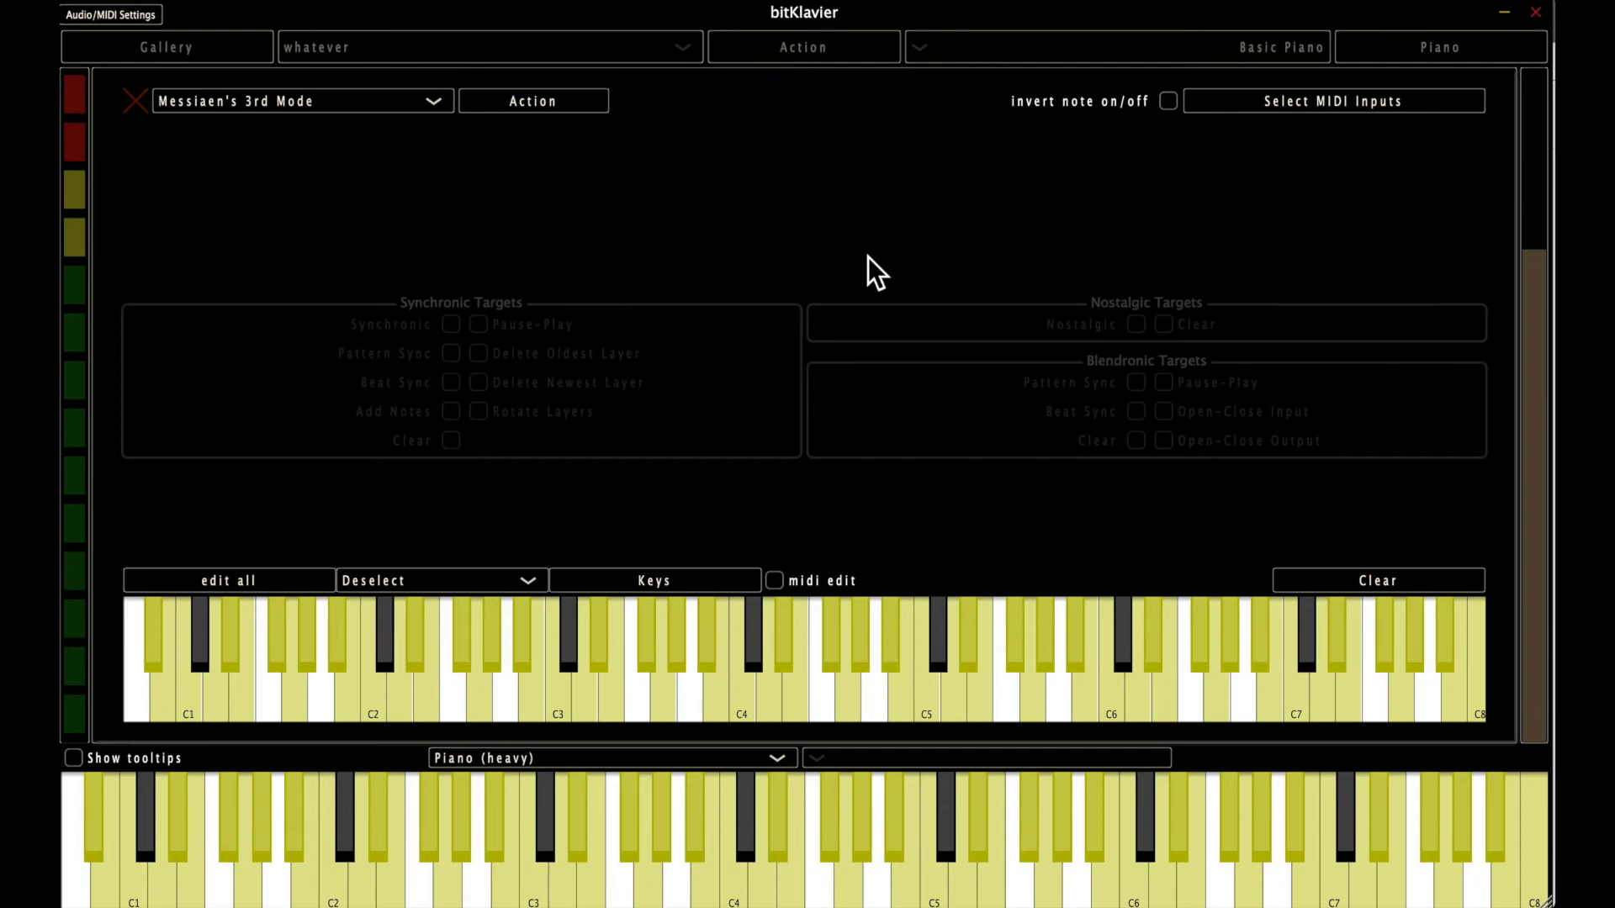
# Switch to Finder, open Applications > bitKlavier > preparations > Keymap, and select the exported Messiaen's 3rd Mode.xml file.
pyautogui.press('super+space')
pyautogui.write('appli')
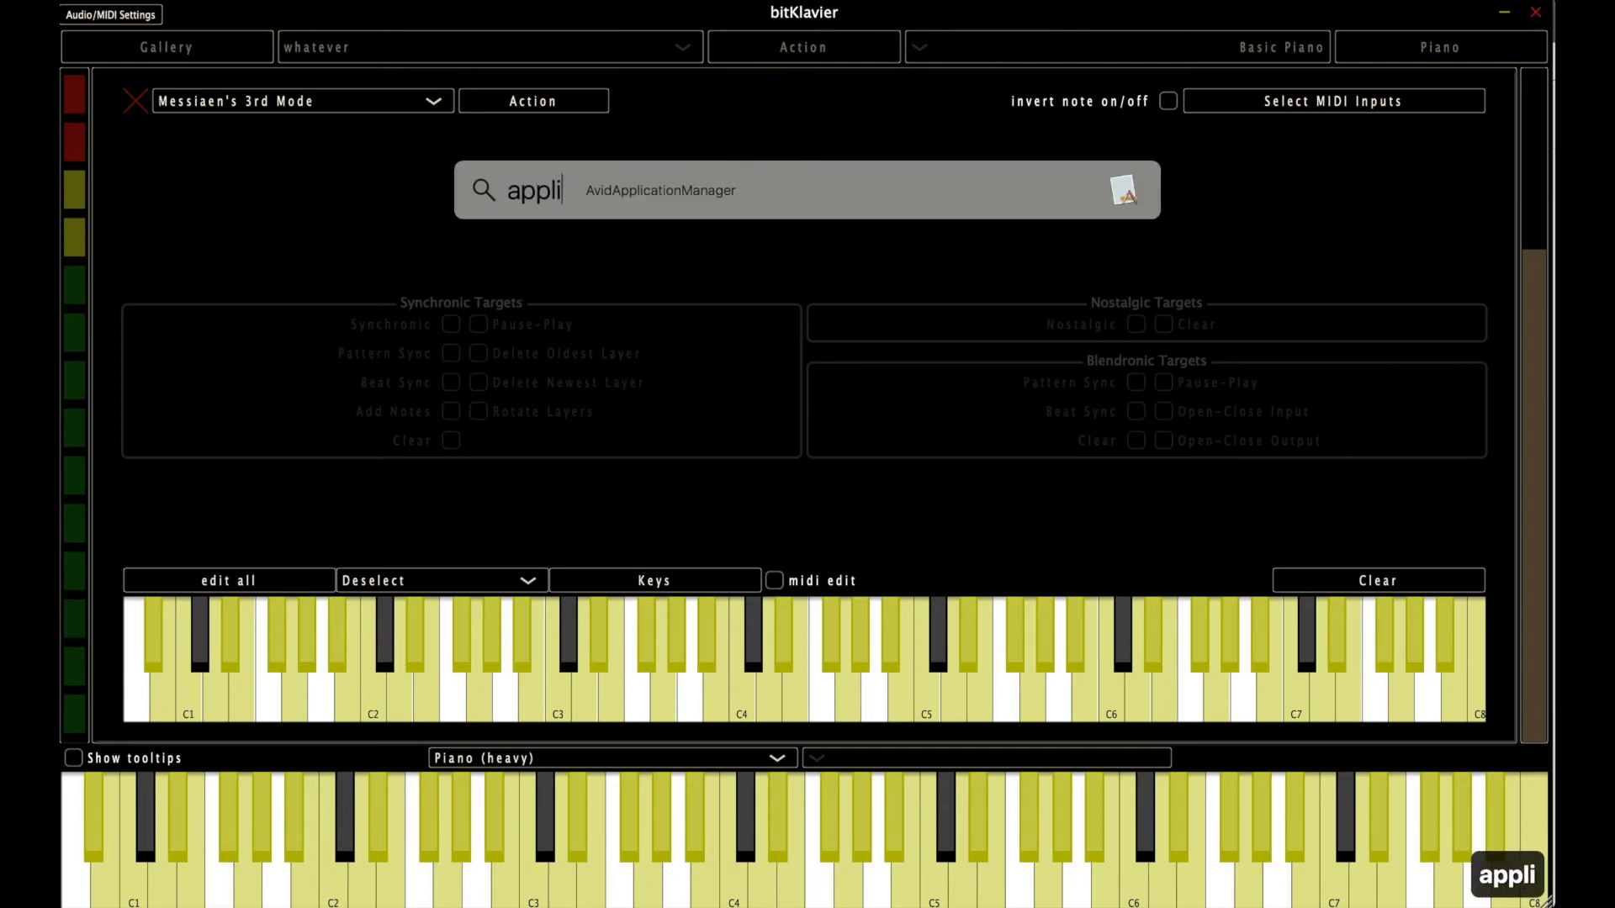
pyautogui.write('cations')
pyautogui.press('Return')
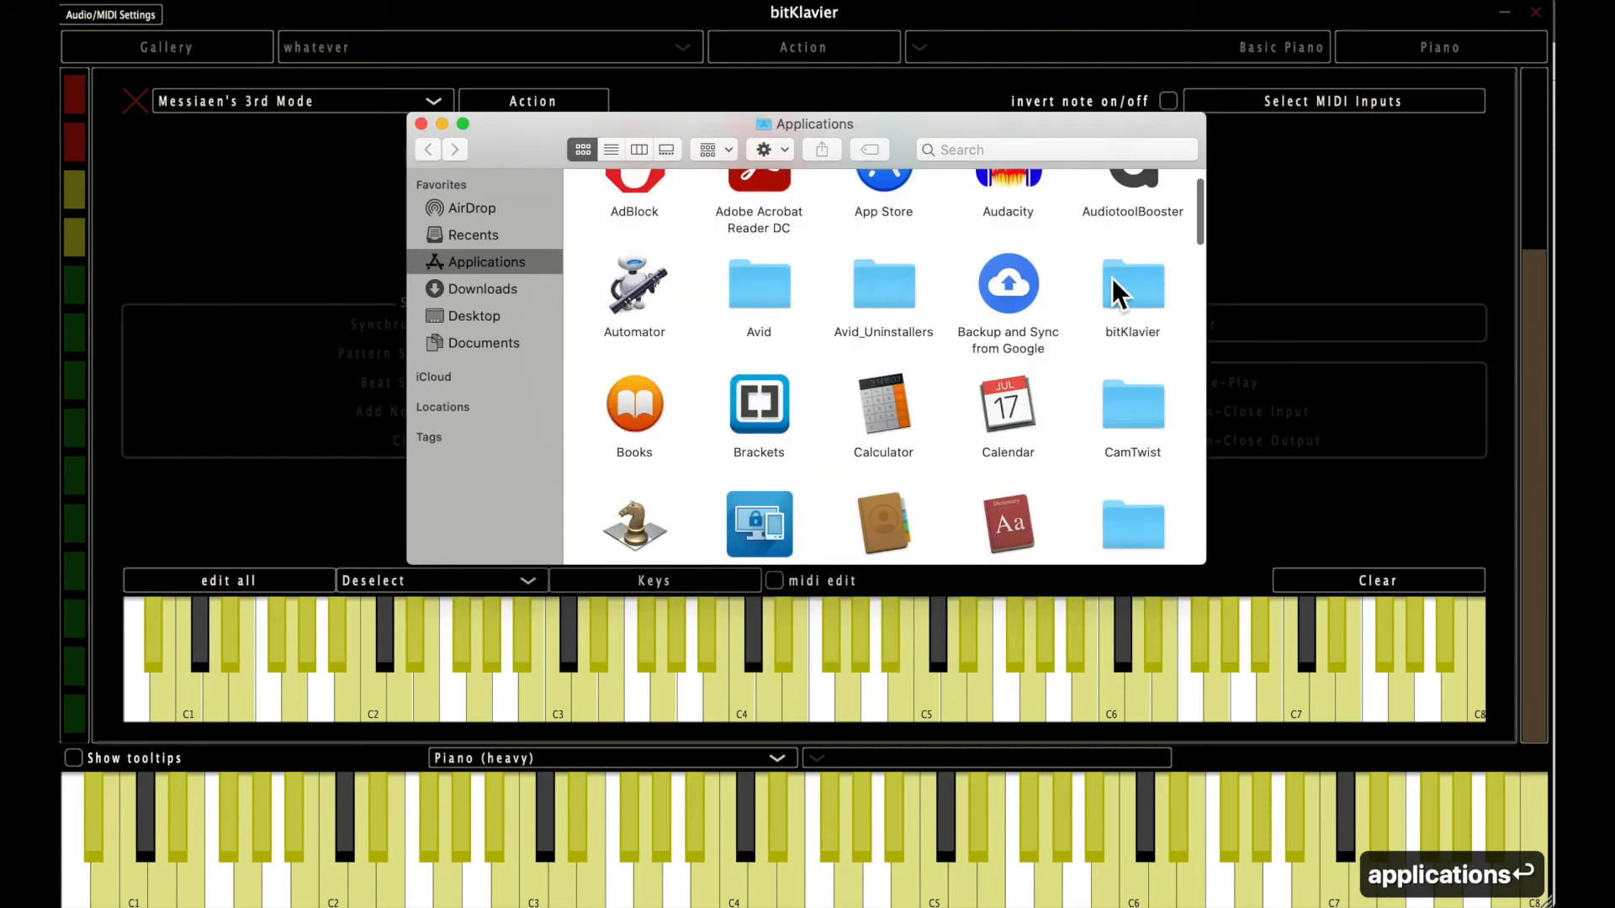
pyautogui.doubleClick(1119, 281)
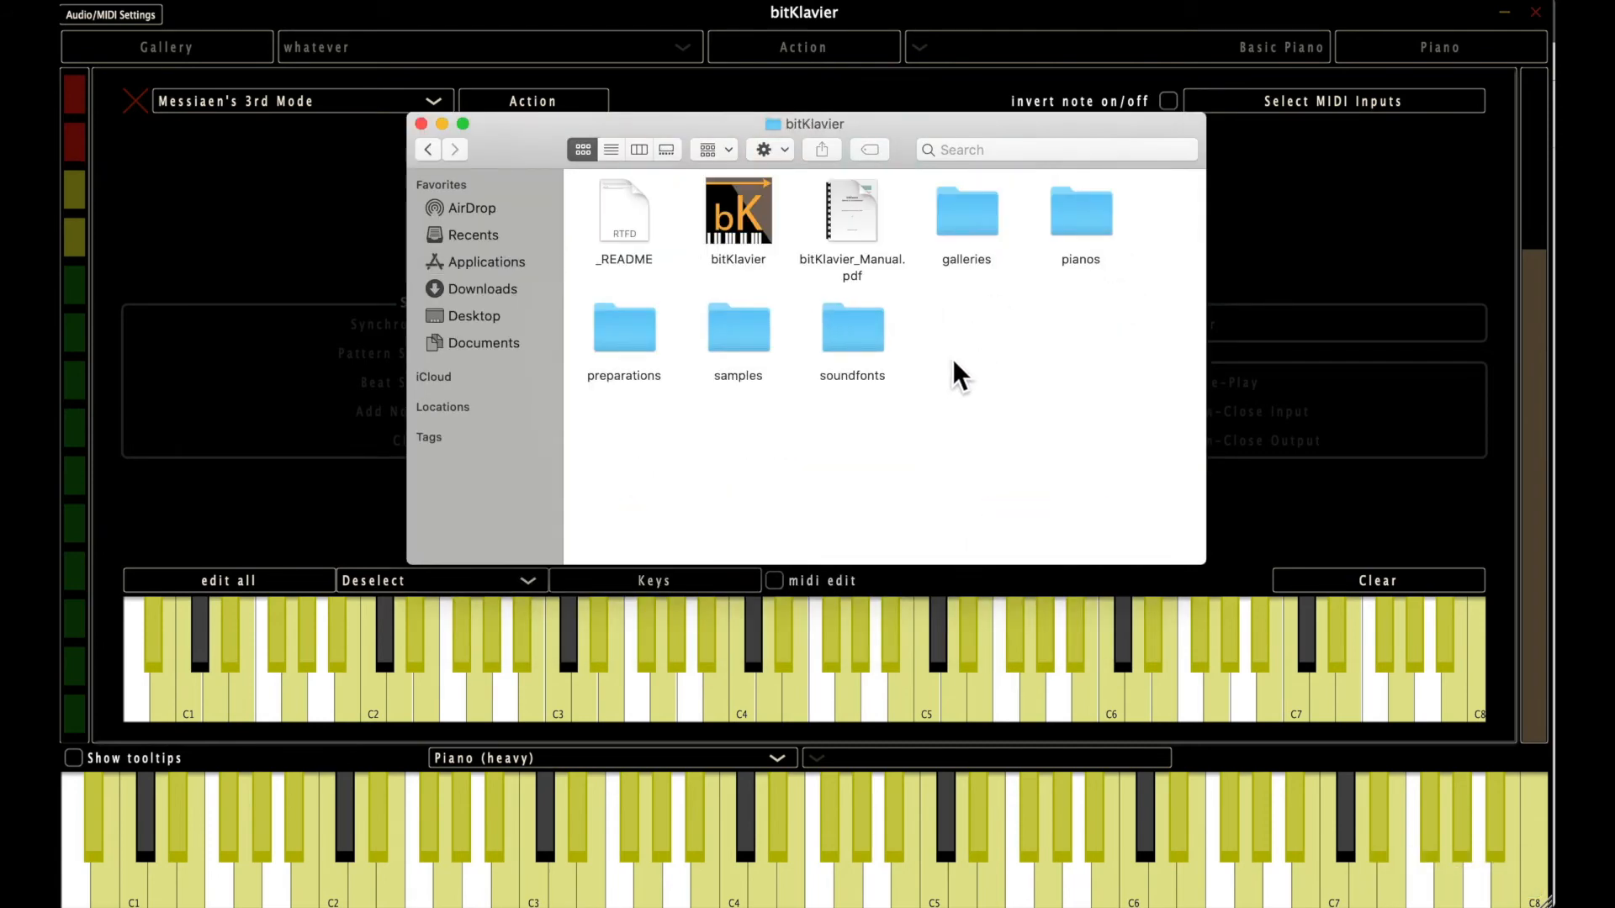
pyautogui.doubleClick(623, 336)
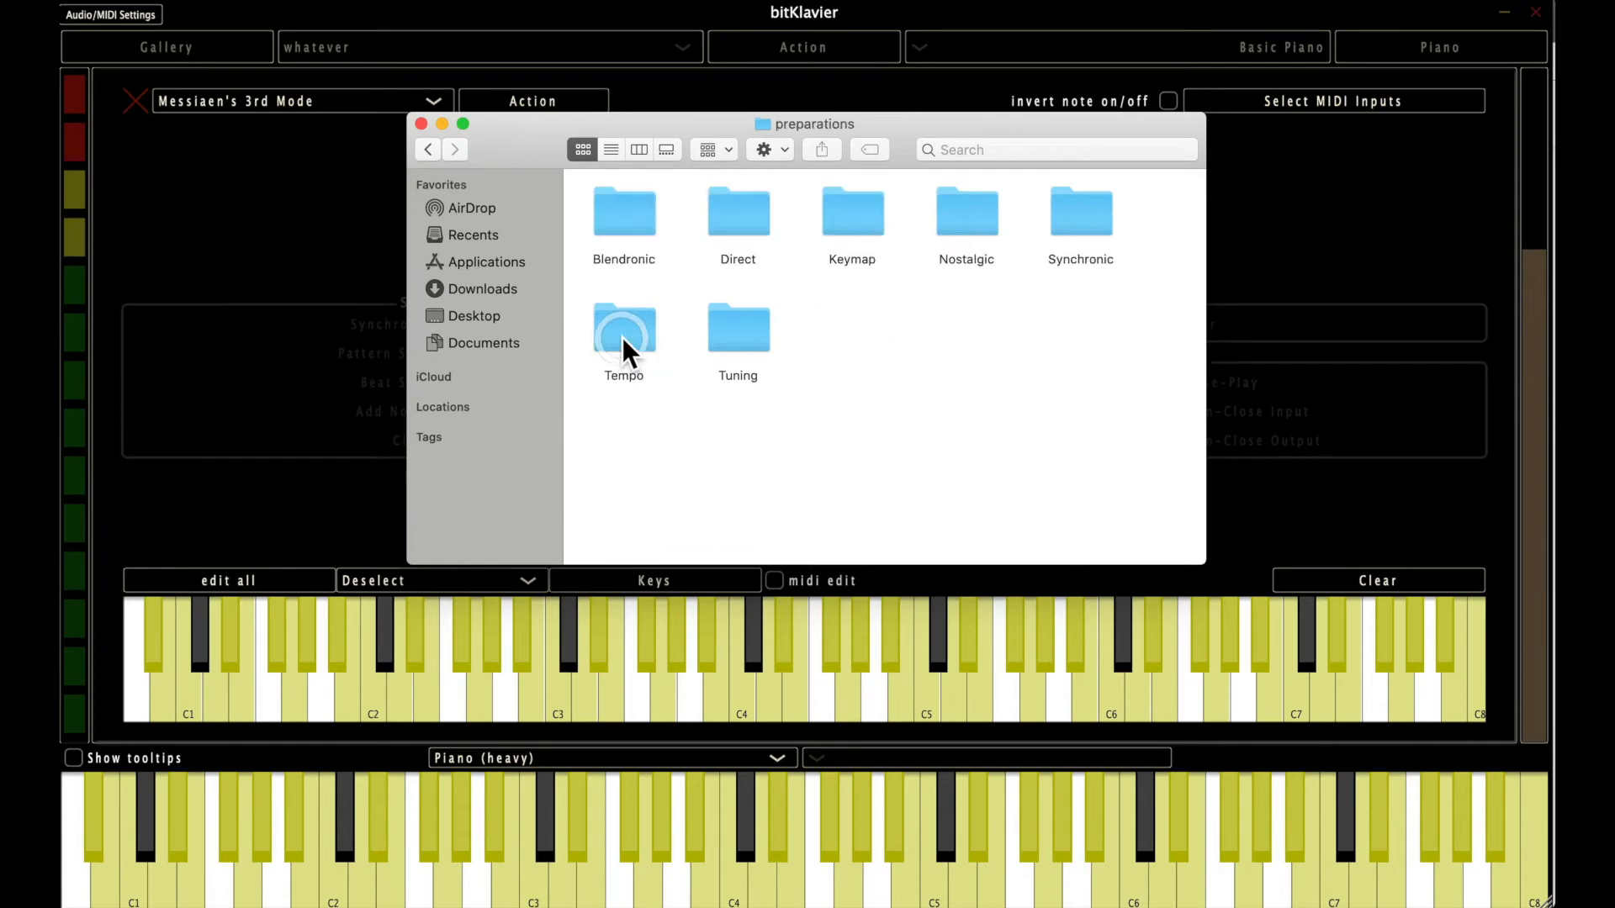
pyautogui.click(859, 410)
pyautogui.doubleClick(856, 204)
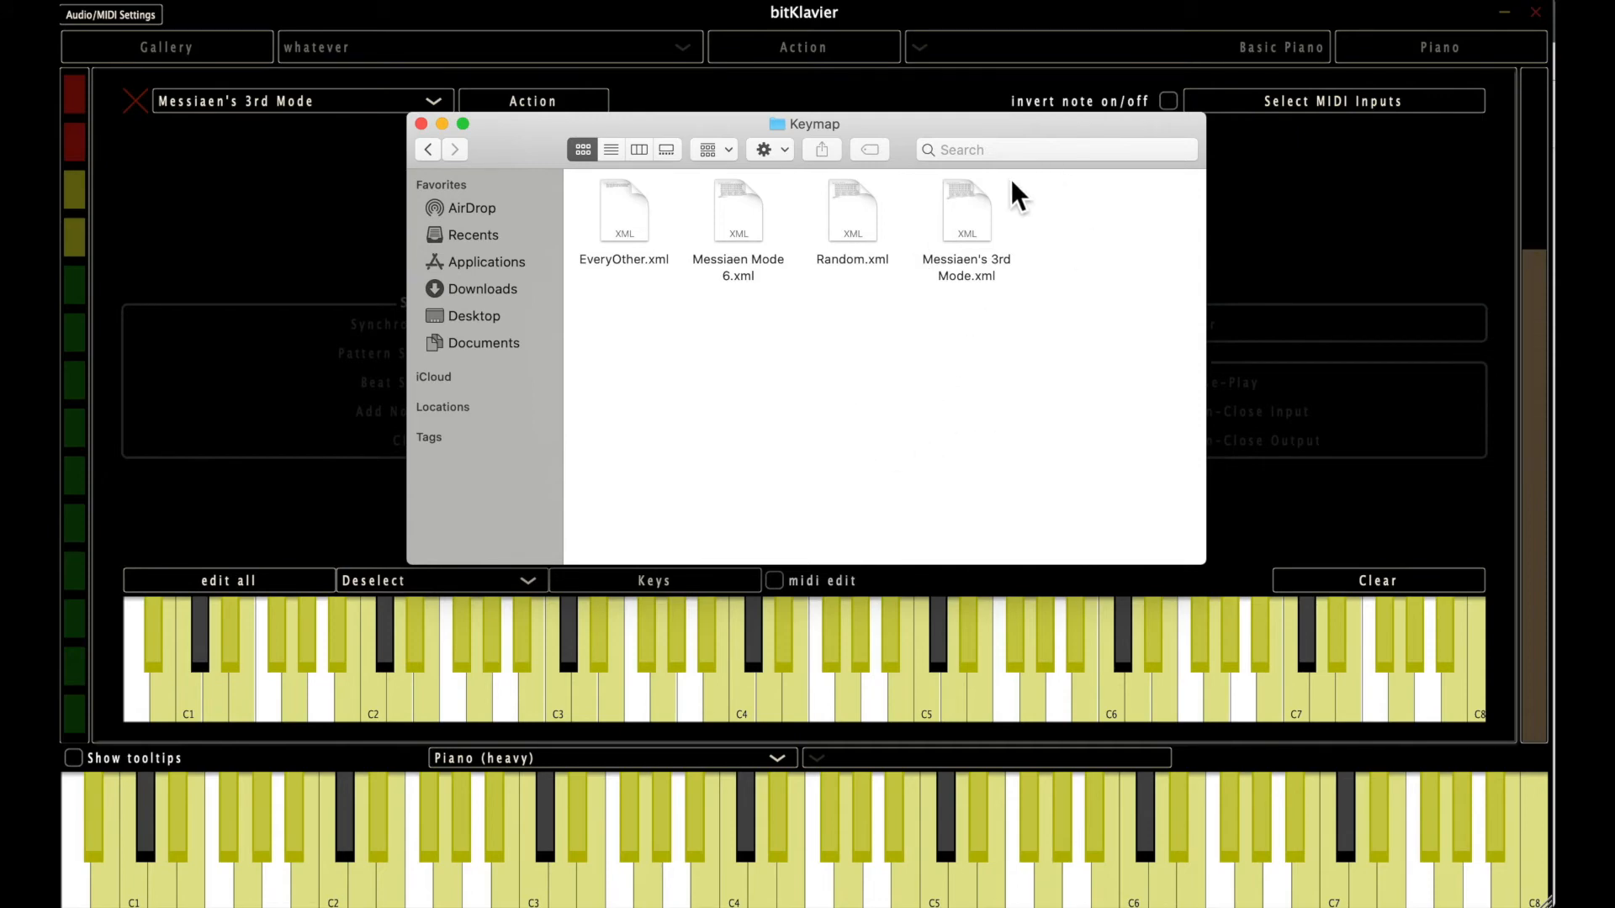
pyautogui.click(965, 204)
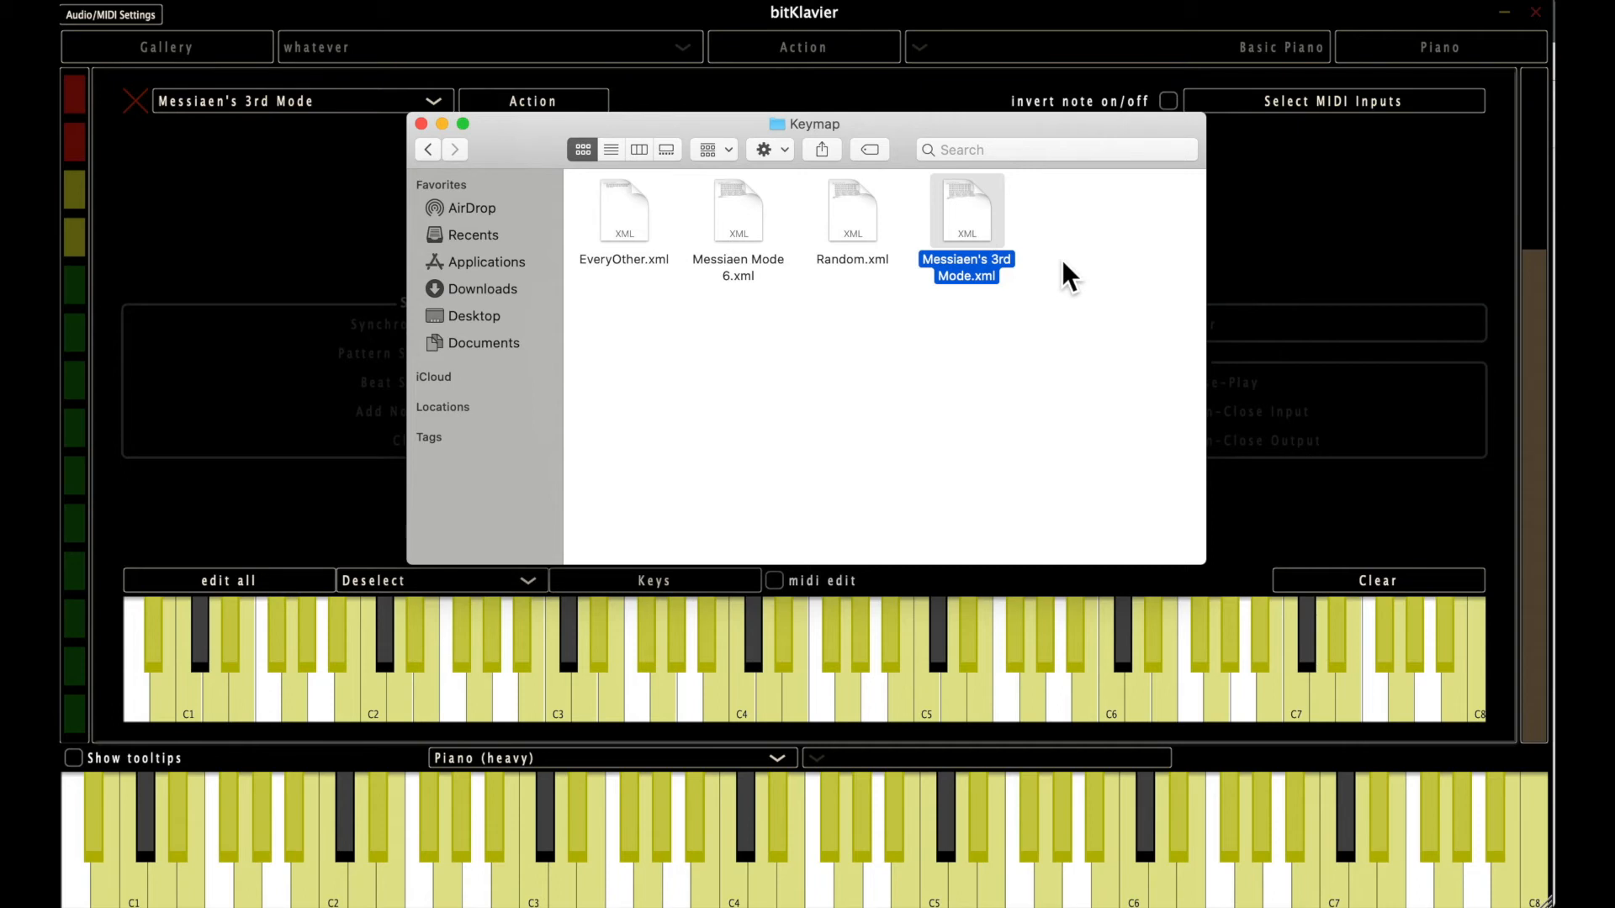
# Close the Finder window, return to bitKlavier and load the Messiaen's 3rd Mode (2) keymap.
pyautogui.press('super+w')
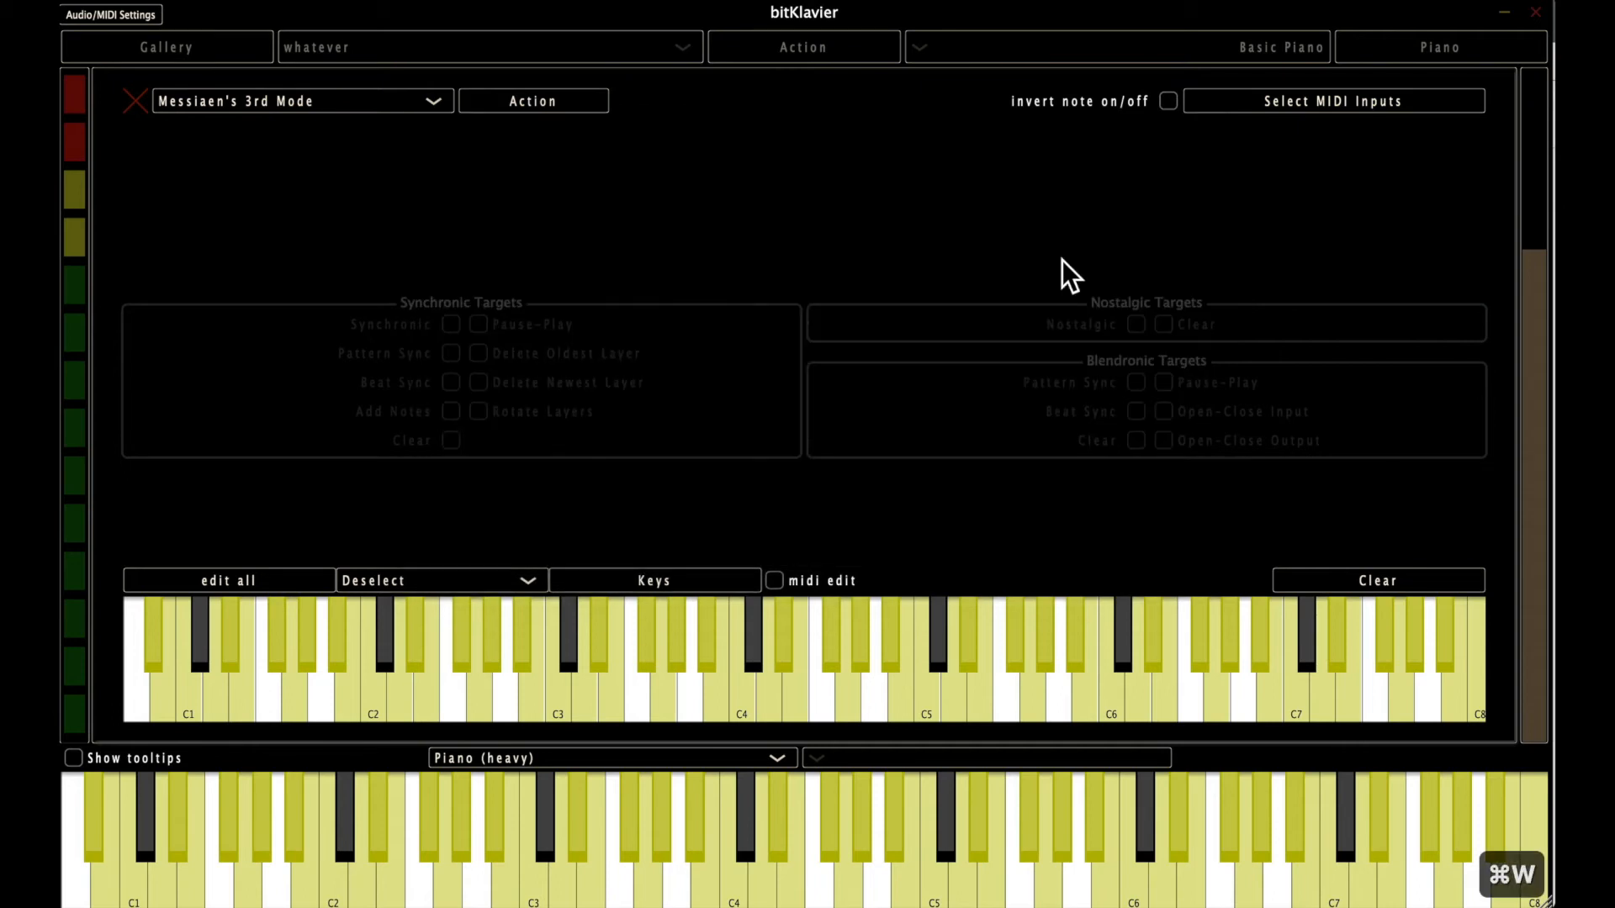
pyautogui.click(492, 165)
pyautogui.click(406, 99)
pyautogui.click(375, 173)
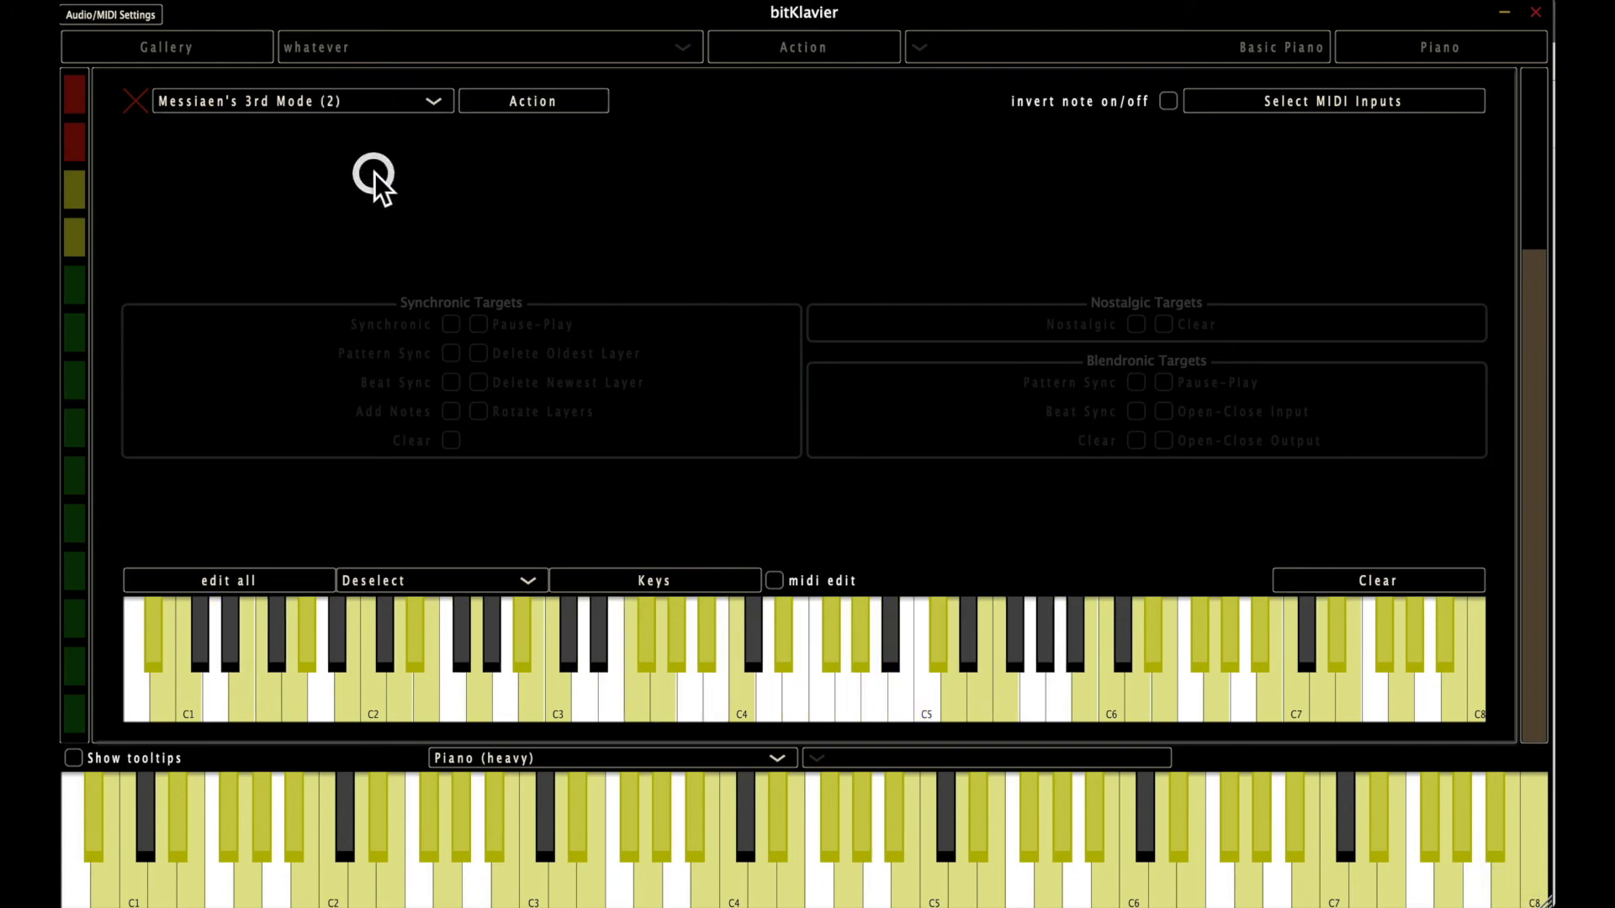
# Import Messiaen Mode 6.xml into the Messiaen's 3rd Mode (2) keymap.
pyautogui.click(536, 99)
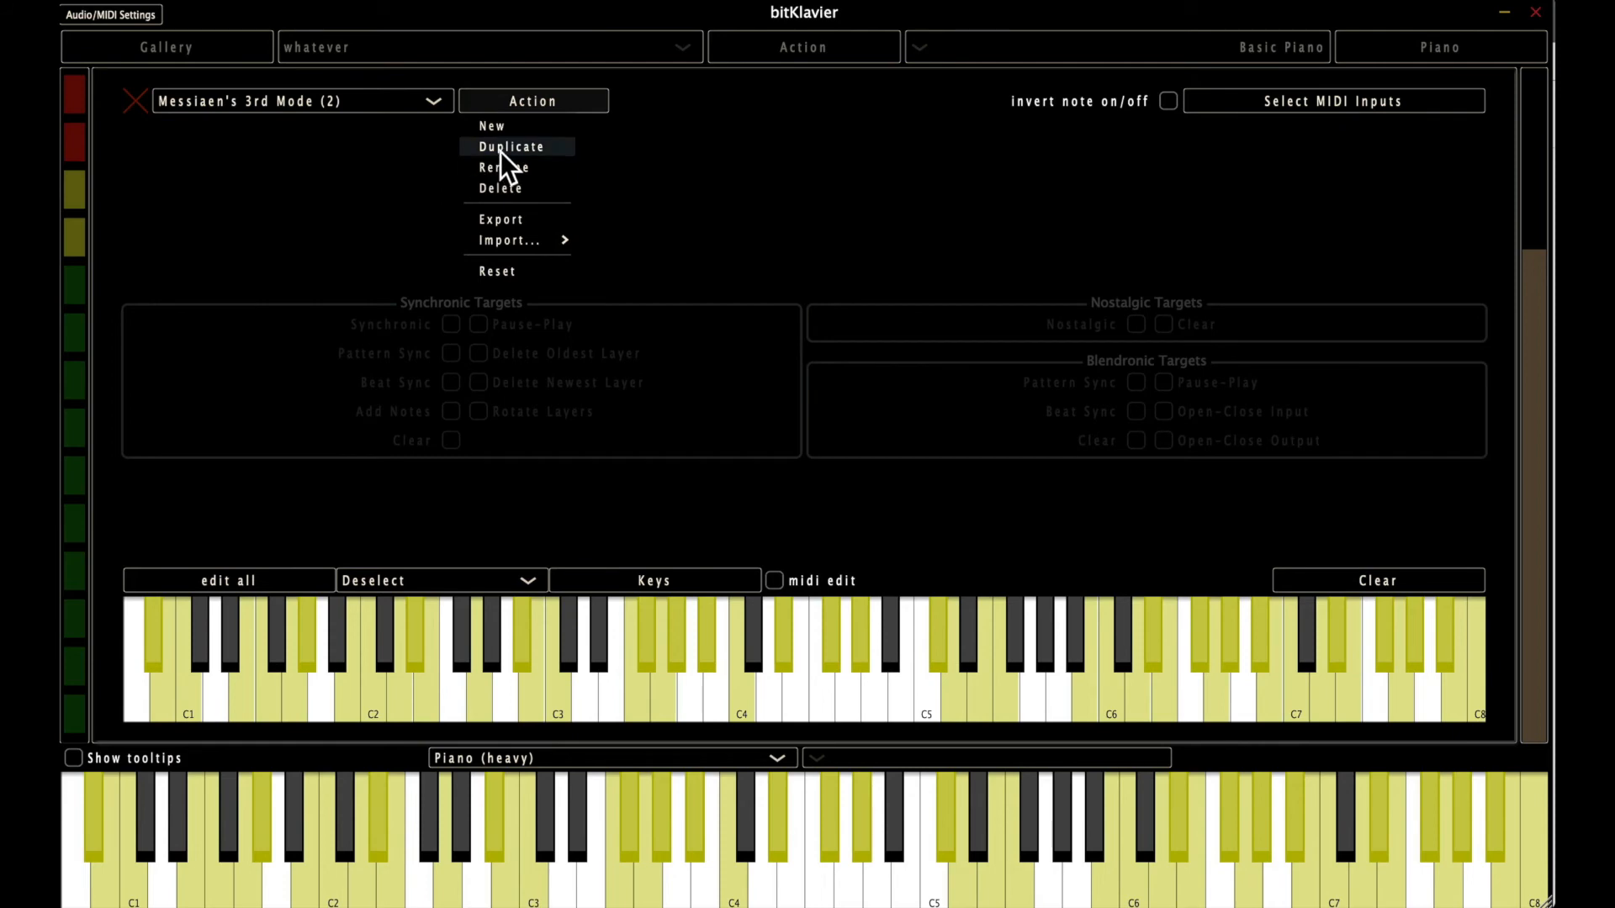
pyautogui.moveTo(513, 239)
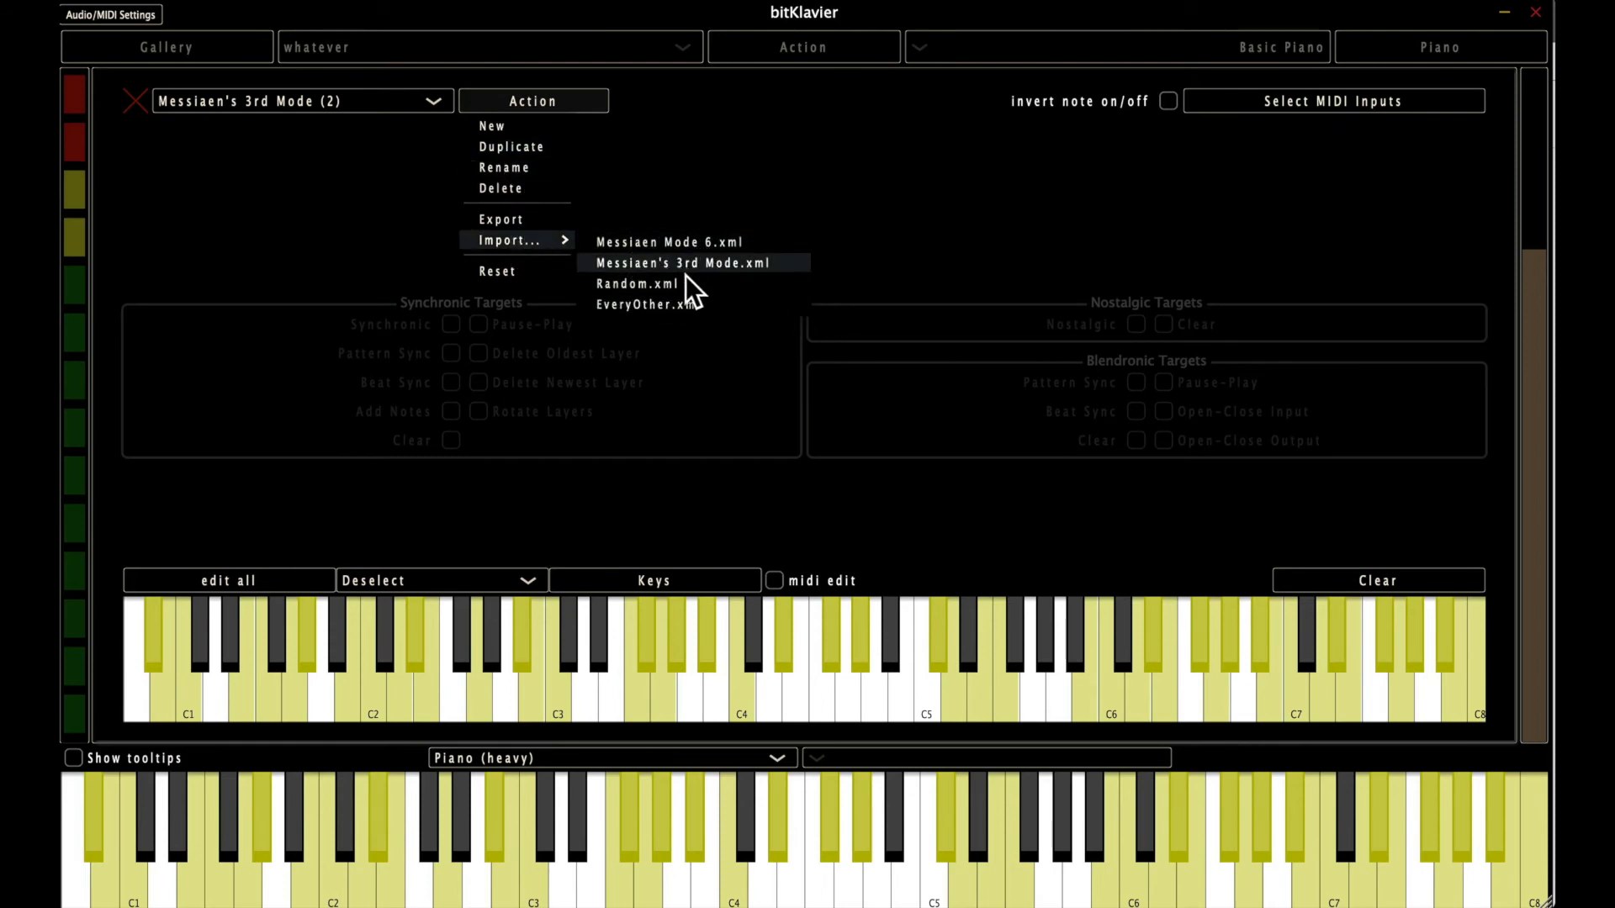
pyautogui.click(734, 242)
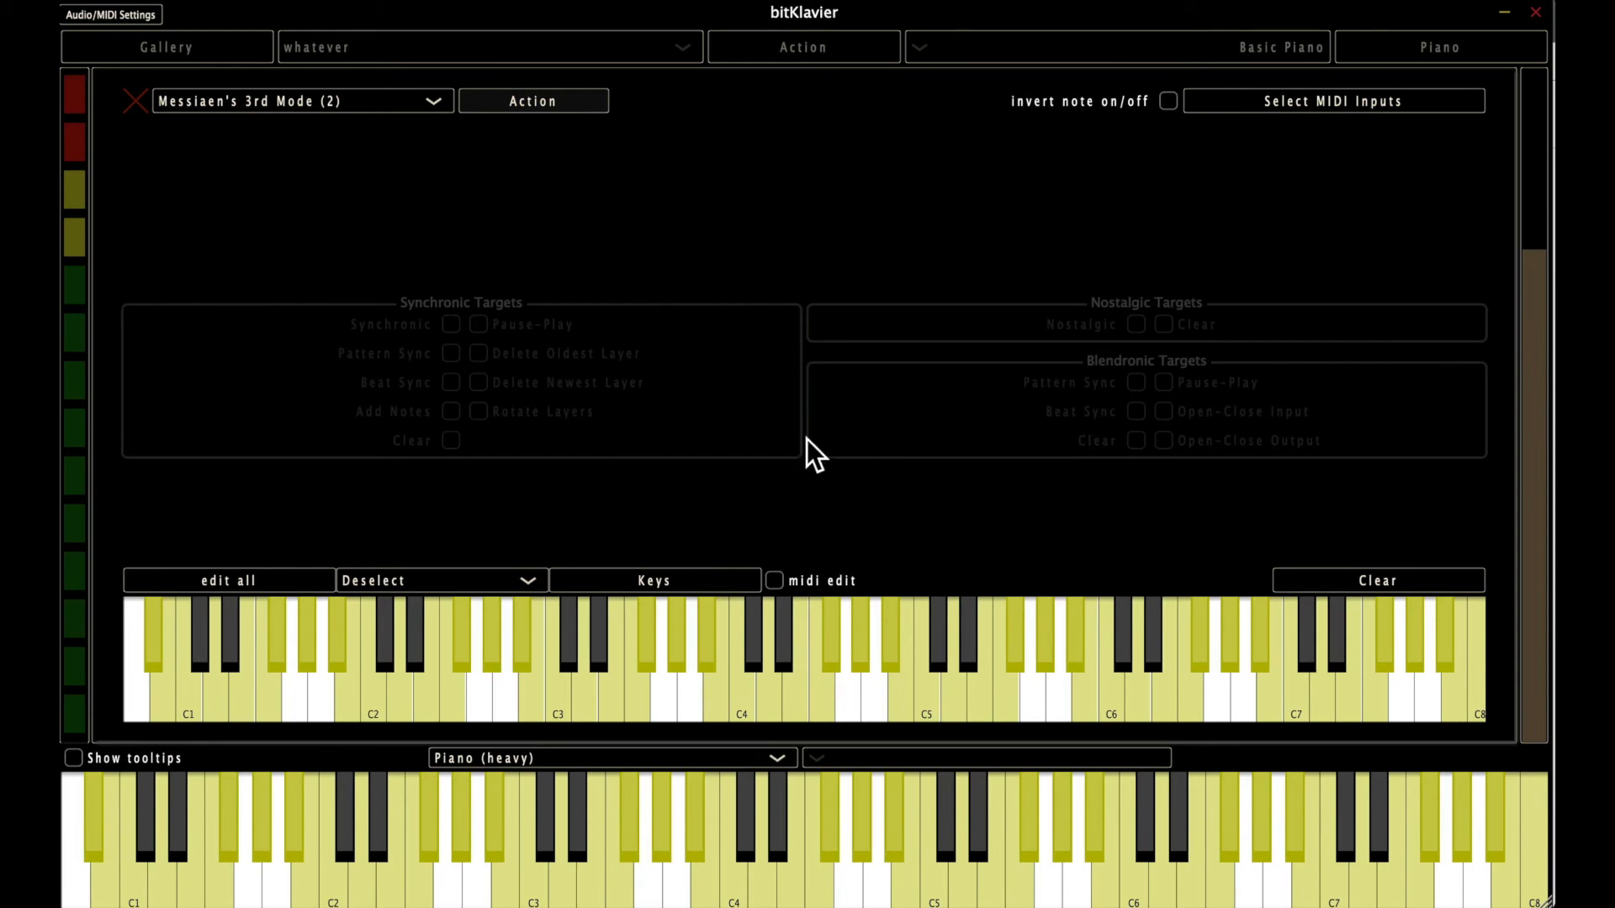
pyautogui.click(505, 104)
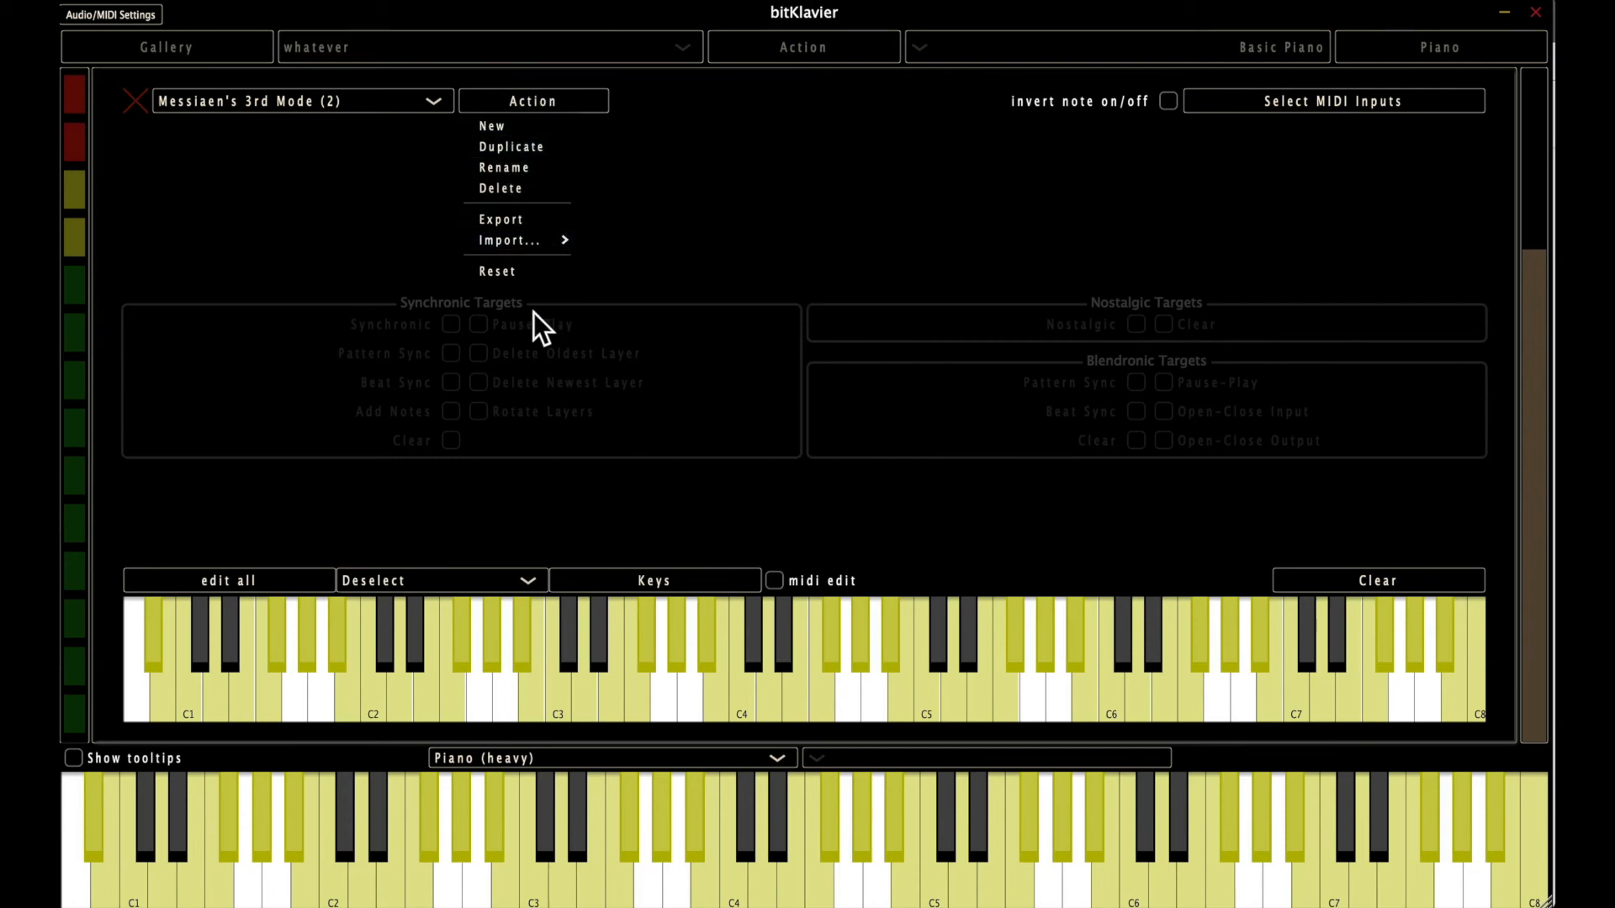
pyautogui.moveTo(529, 245)
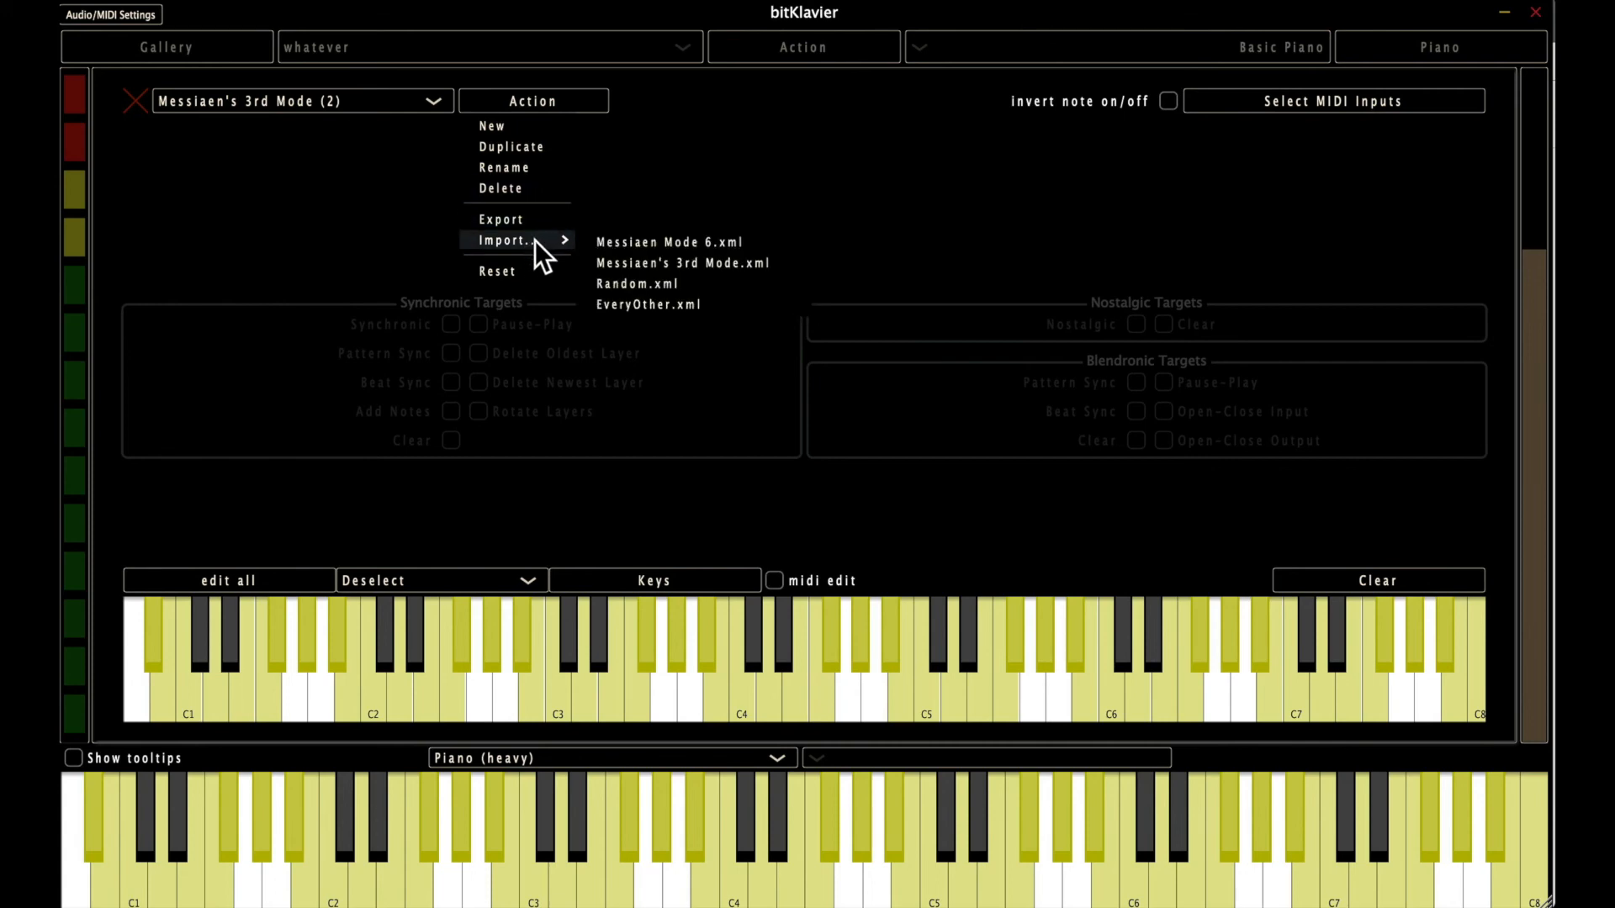
pyautogui.click(367, 130)
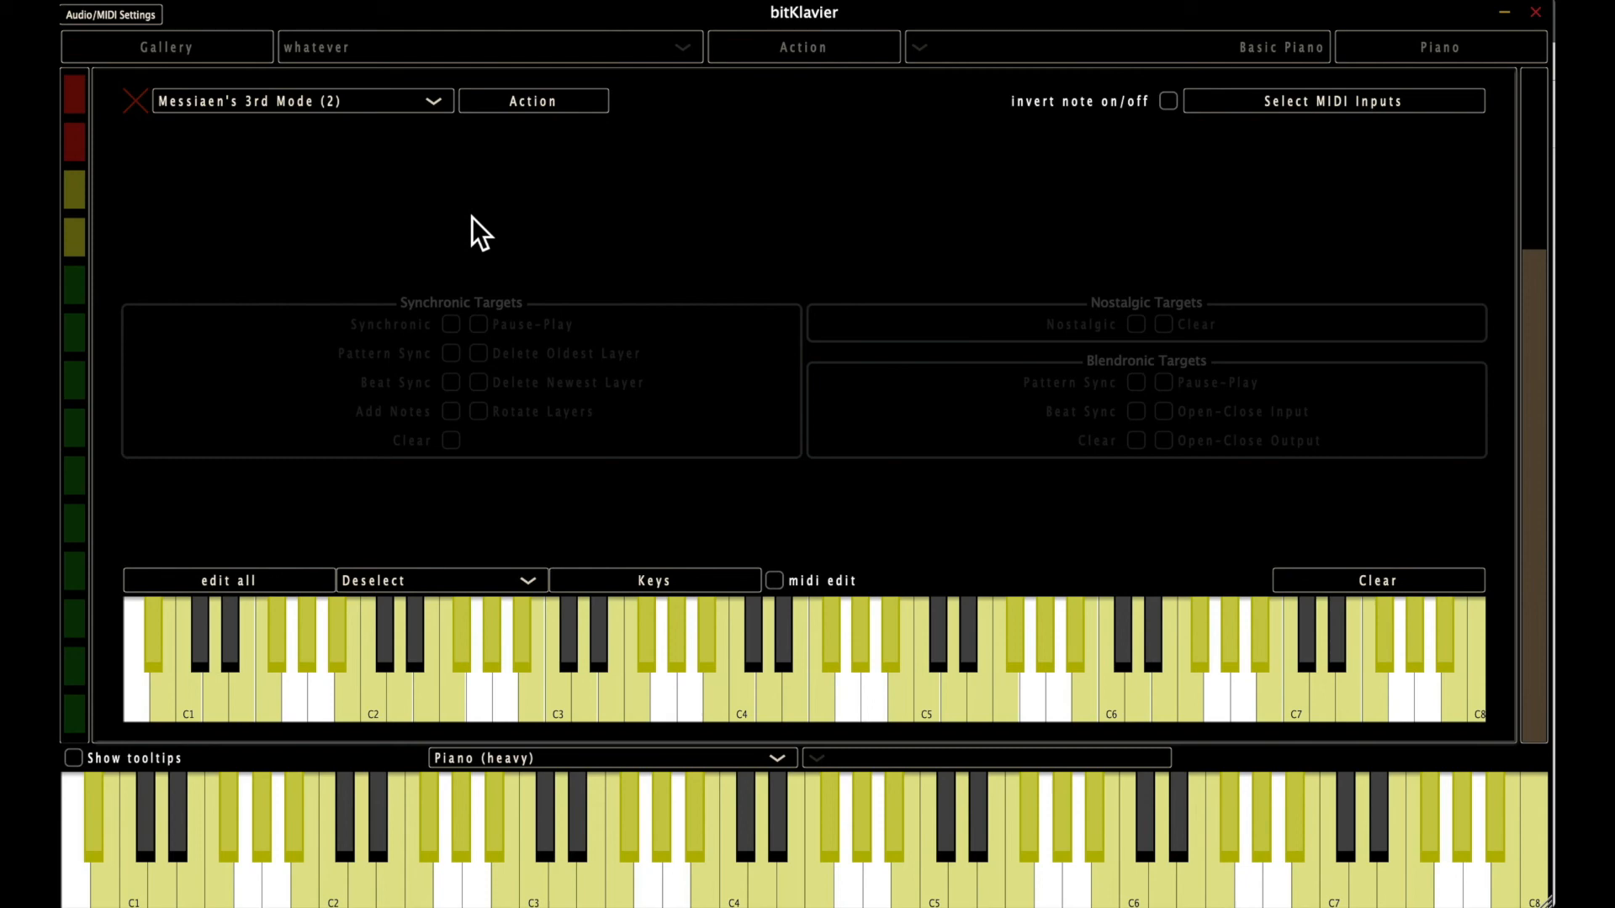
# Reset the Messiaen's 3rd Mode (2) keymap to its defaults and load the Full keymap.
pyautogui.click(552, 105)
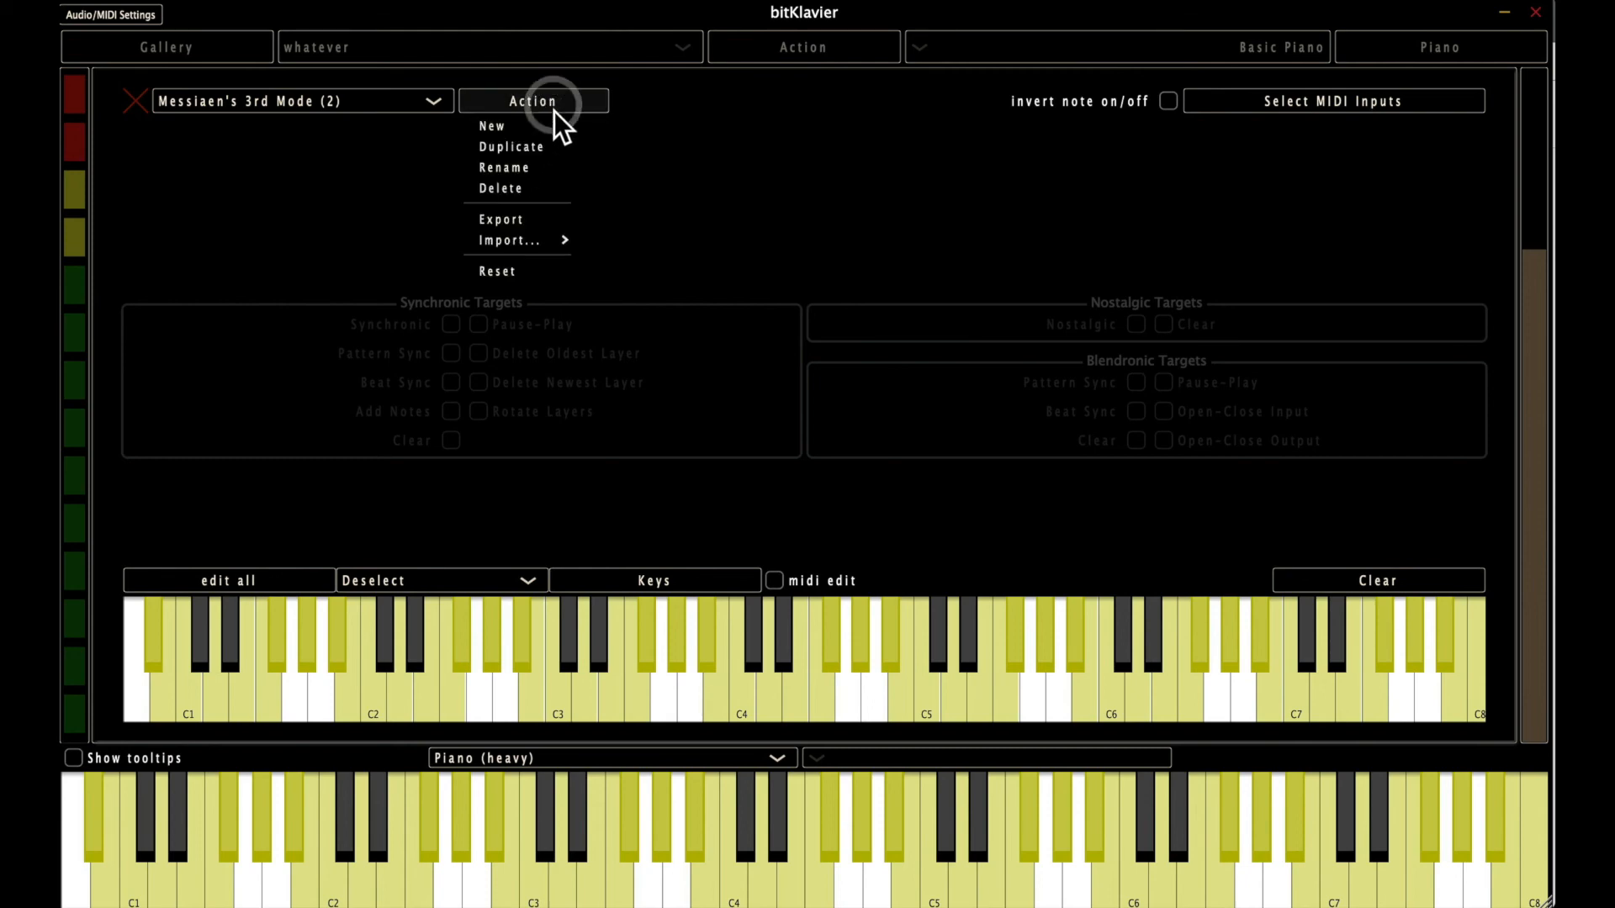
pyautogui.moveTo(552, 240)
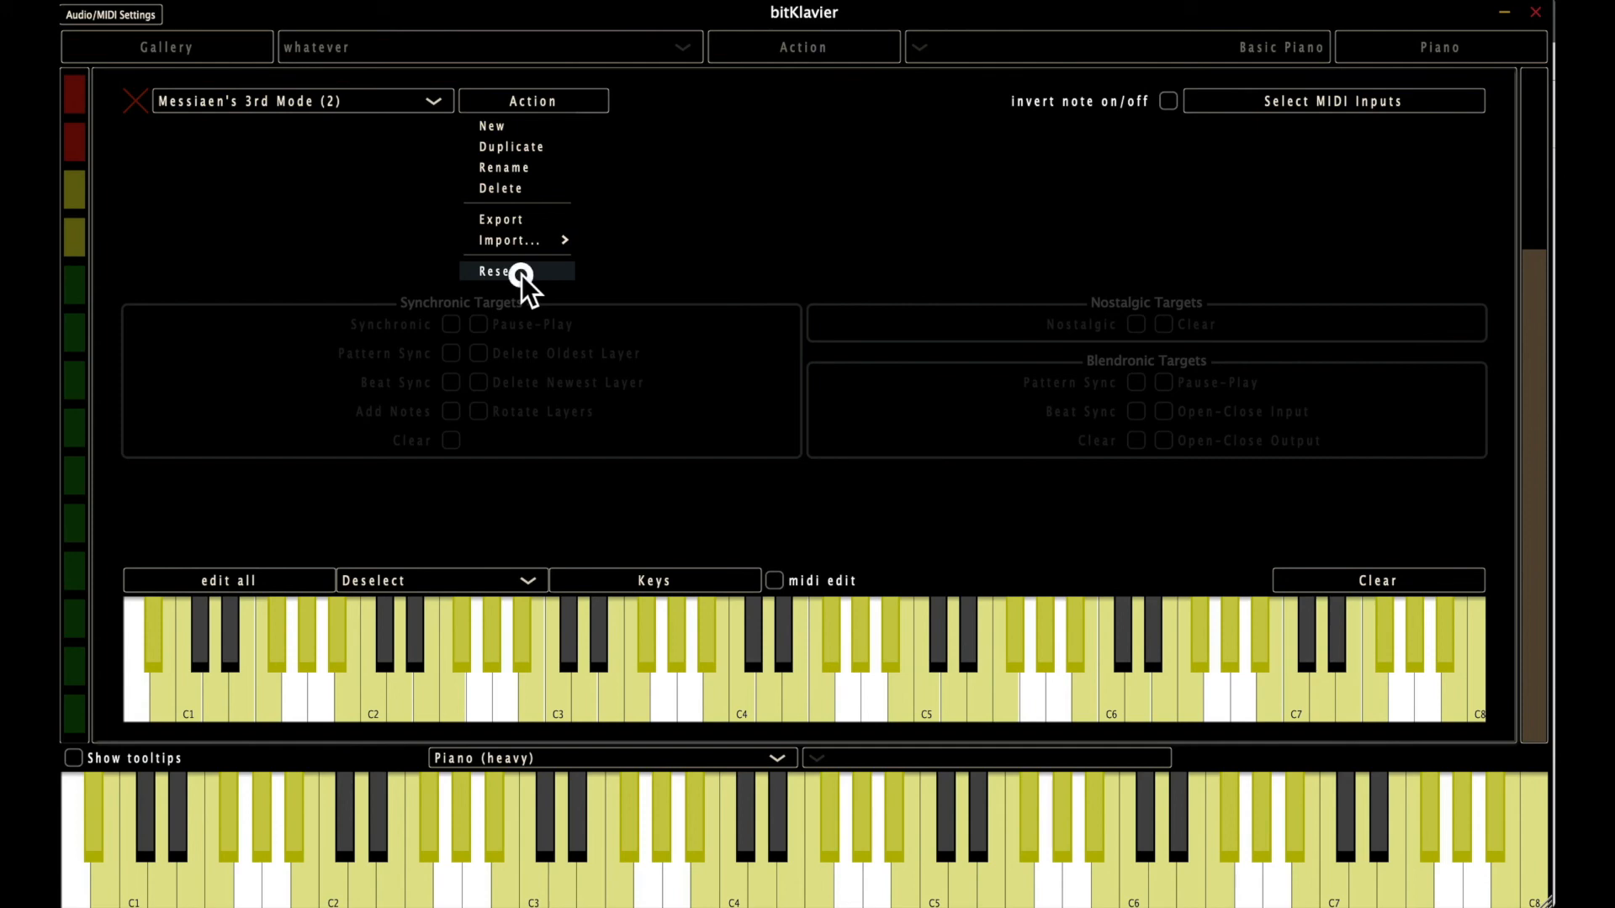
pyautogui.click(521, 273)
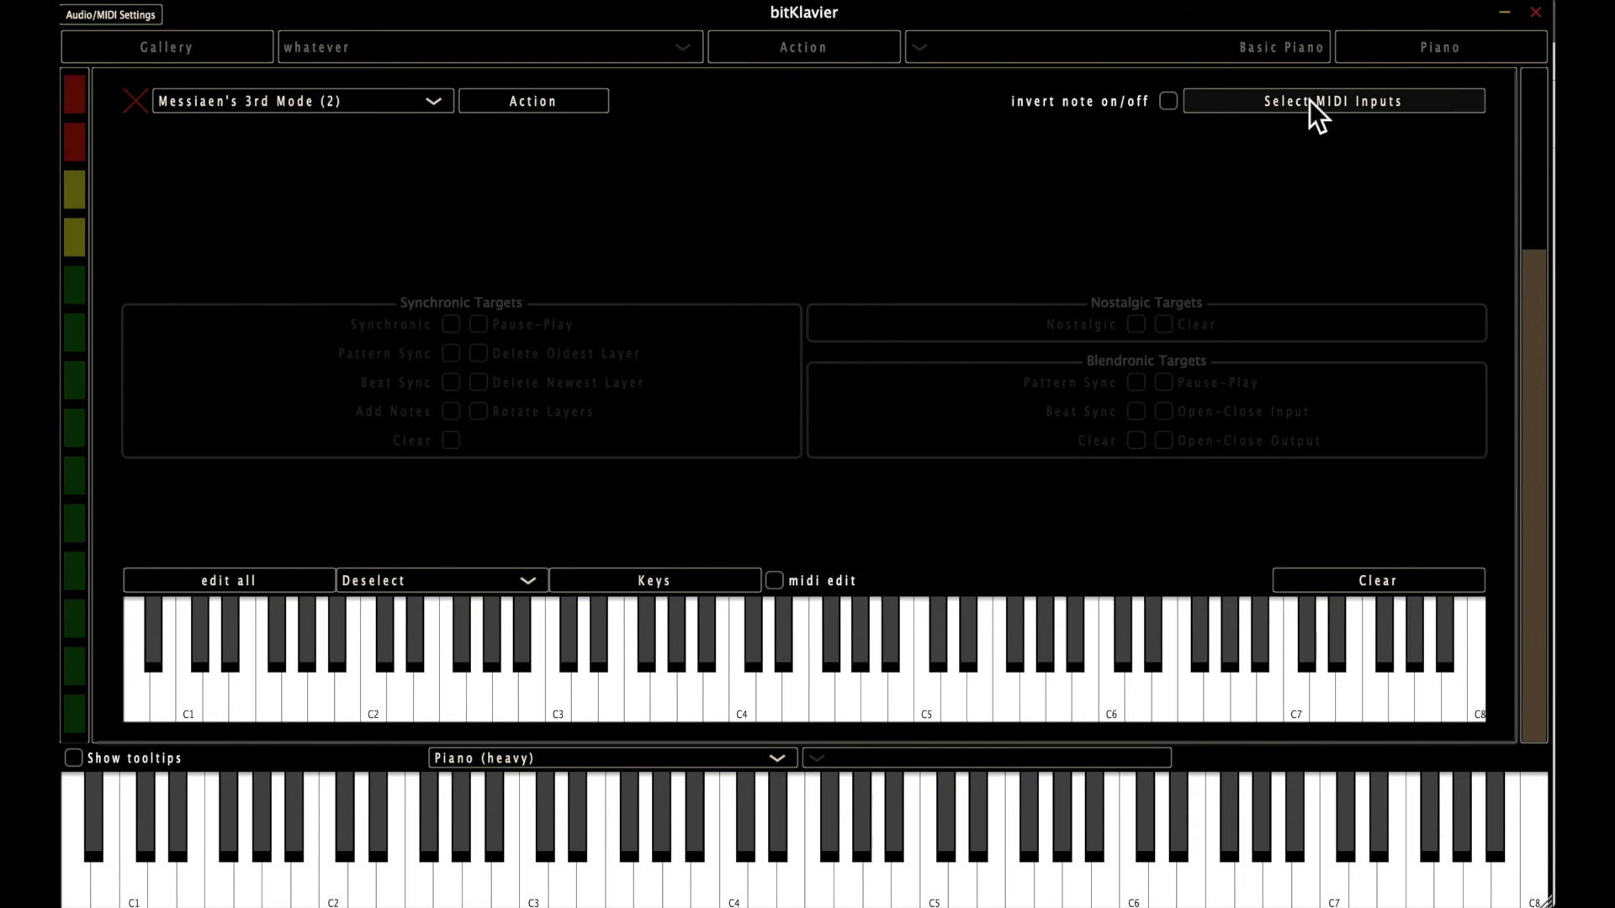
pyautogui.click(394, 108)
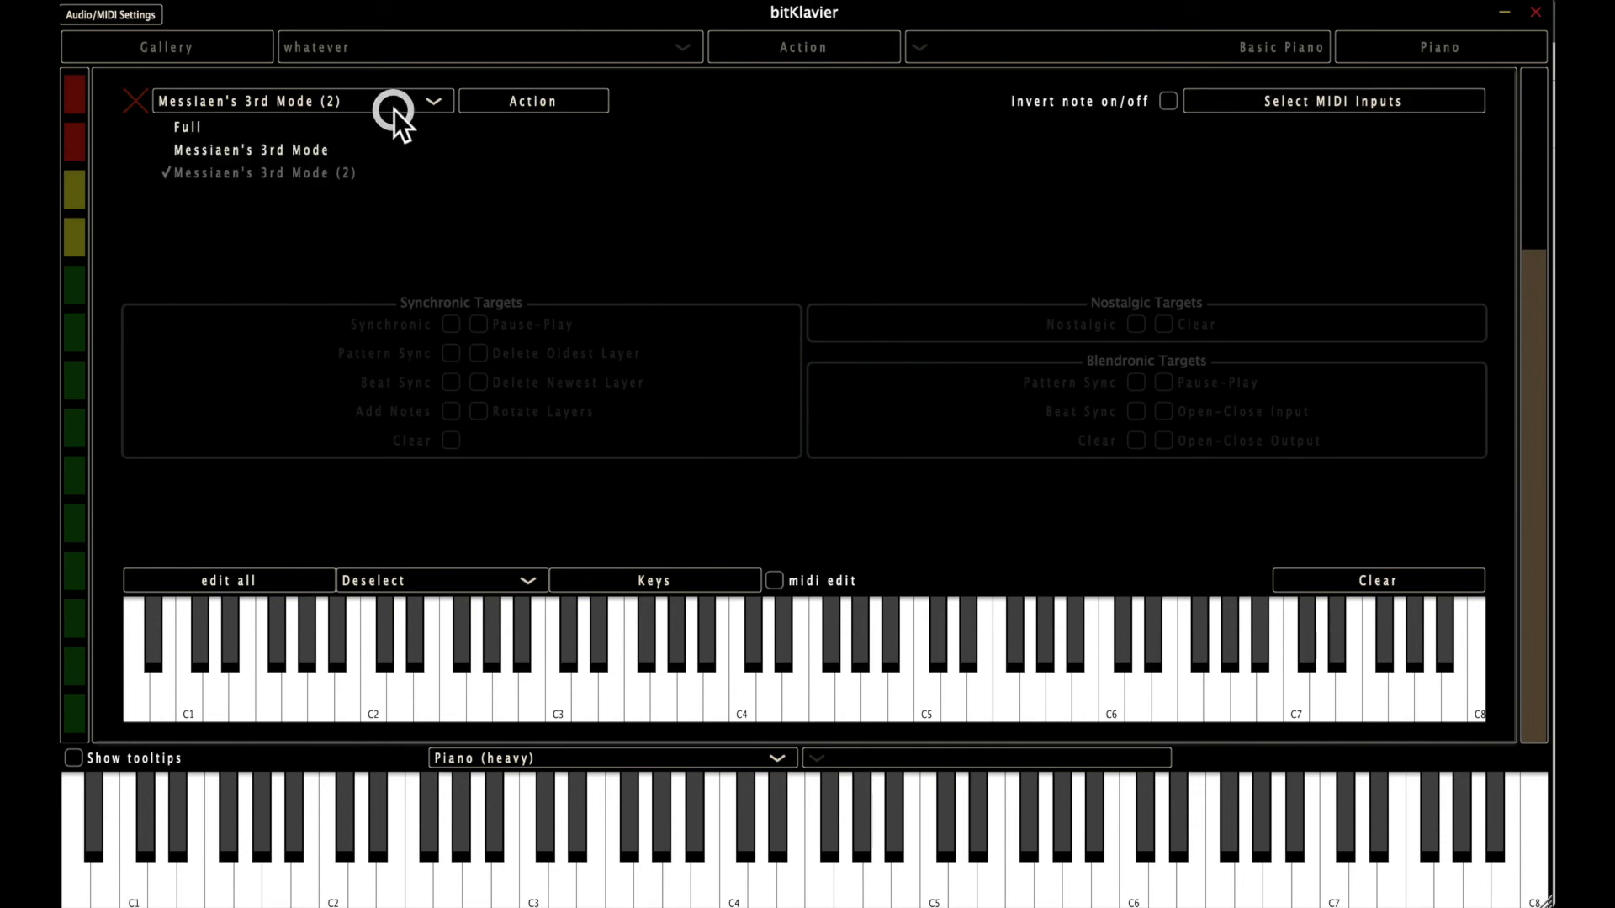
pyautogui.click(348, 121)
# Check the Full keymap's MIDI input options, enable invert note on/off, and close the keymap editor.
pyautogui.click(1347, 98)
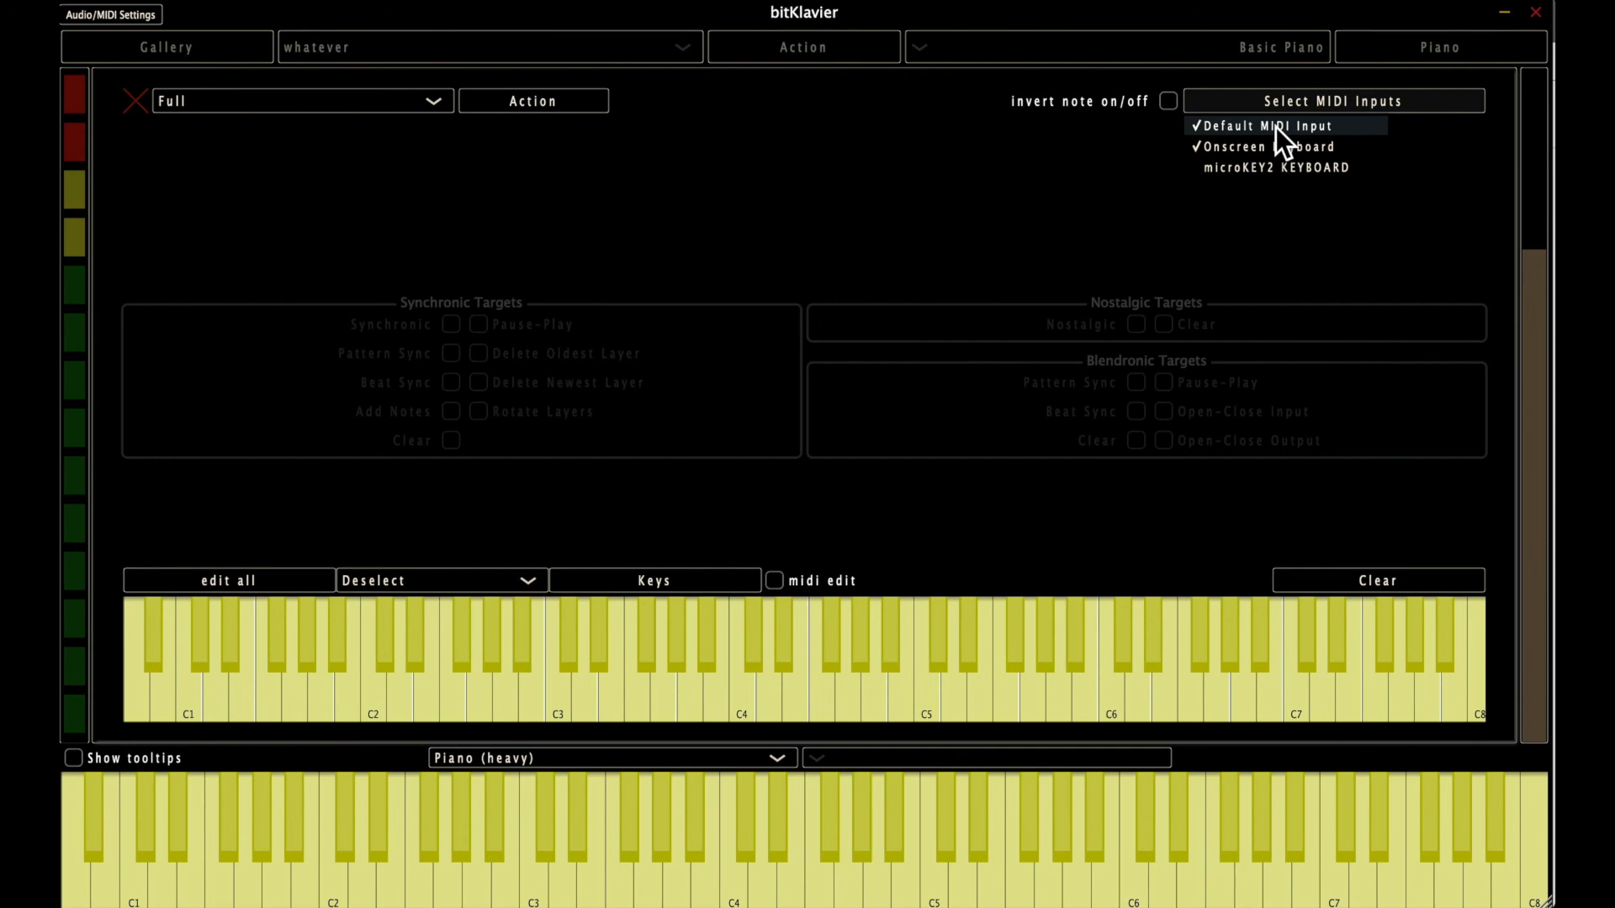
pyautogui.click(1102, 195)
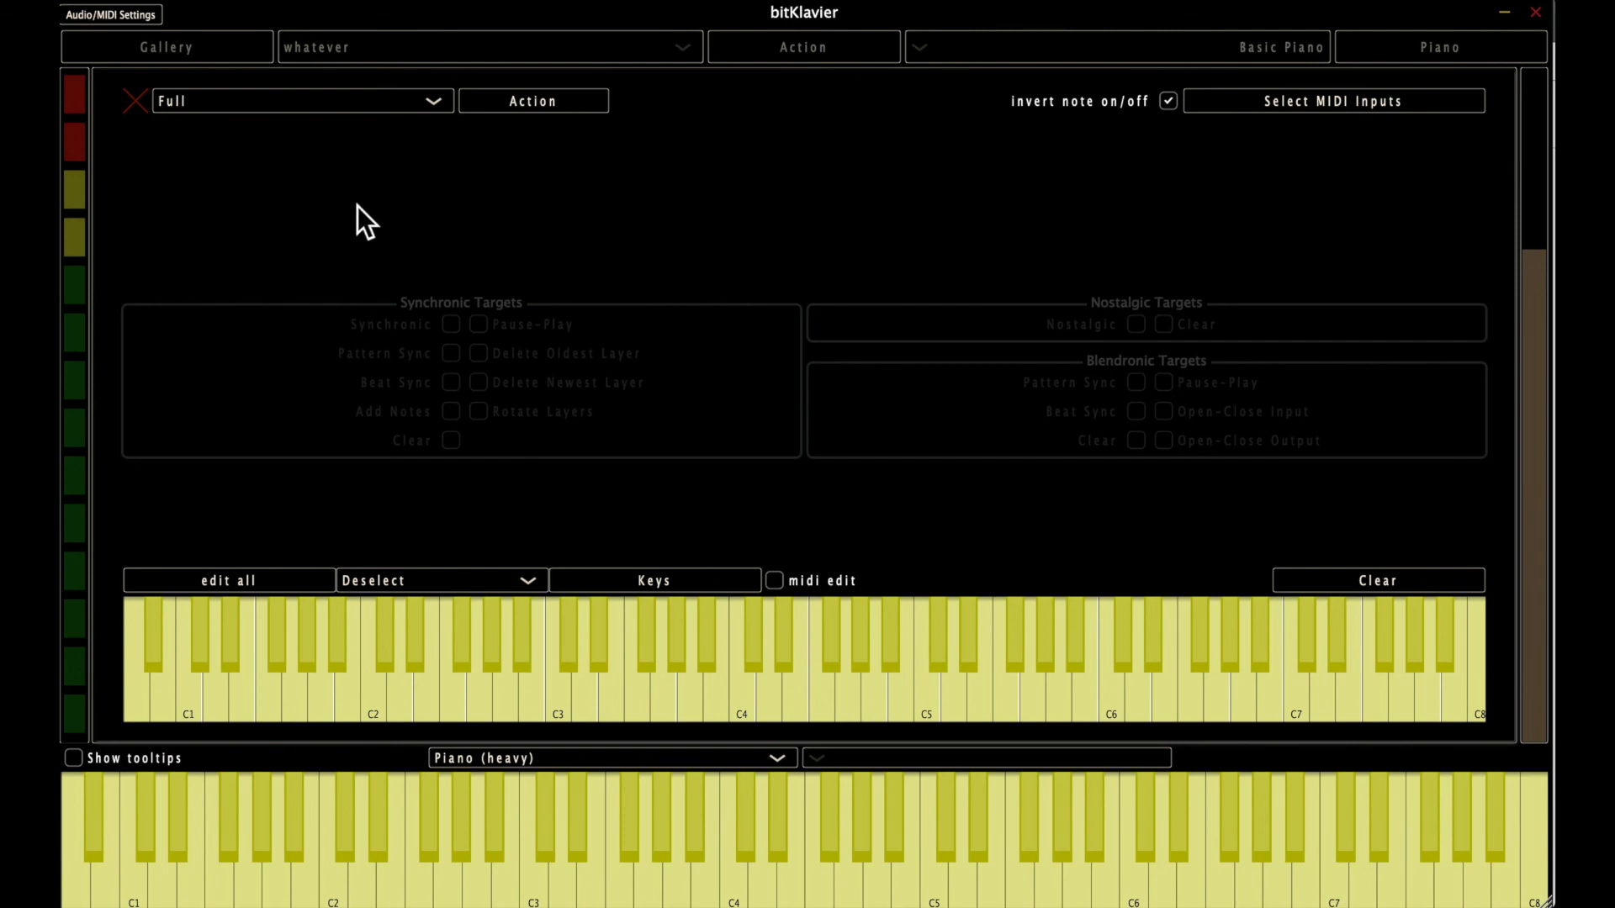
pyautogui.click(137, 102)
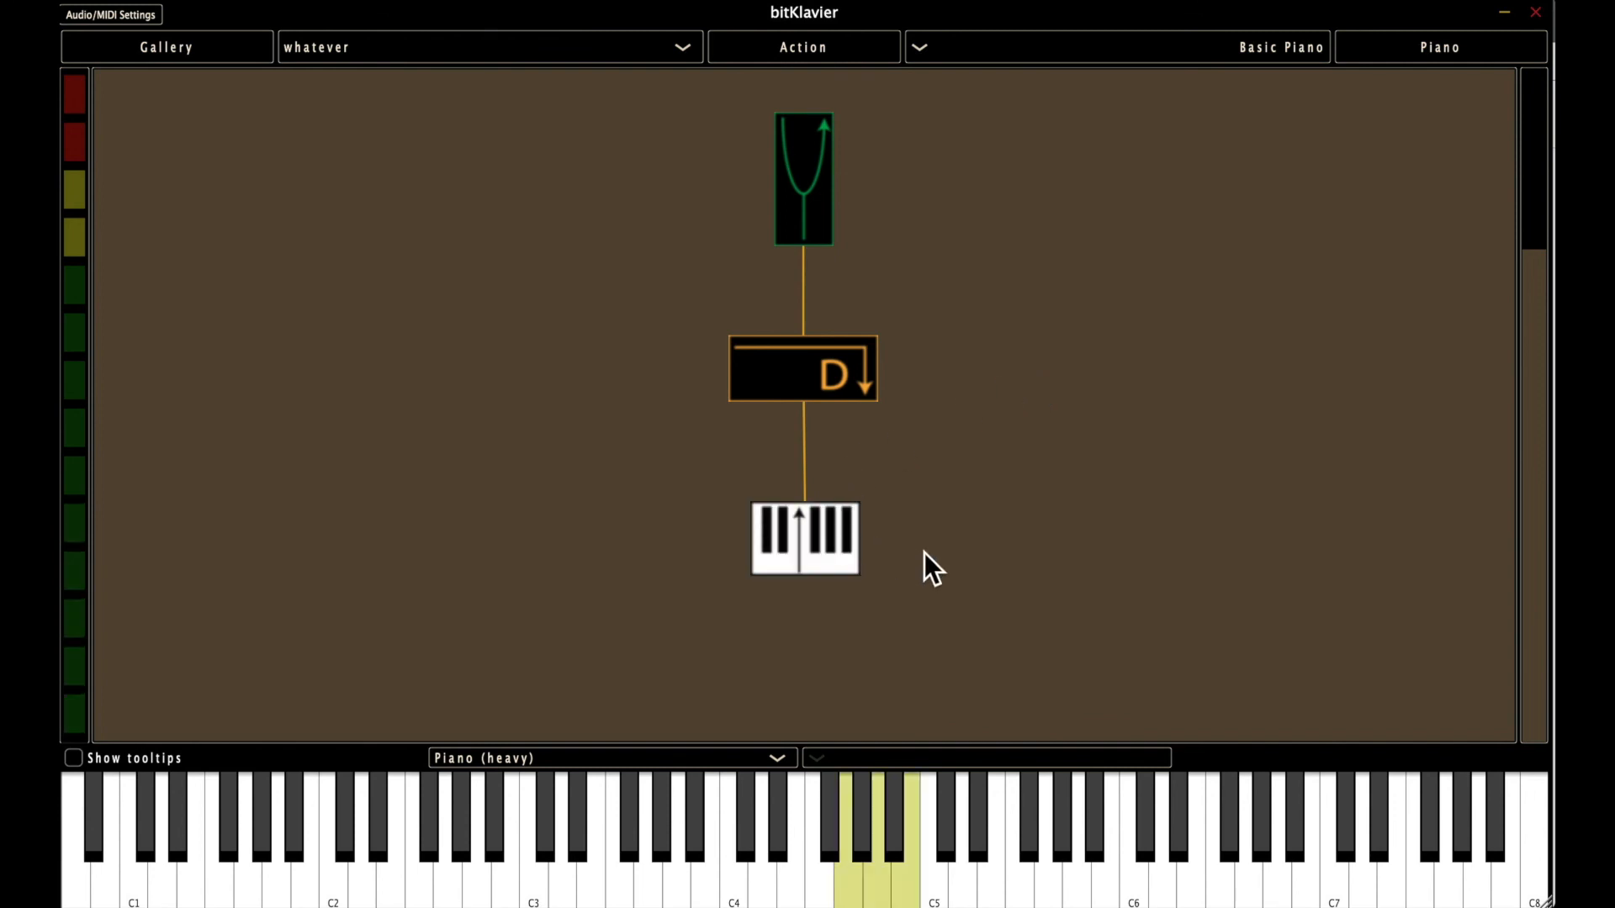
# Reopen the Keymap preparation's editor from the piano layout and close it again.
pyautogui.doubleClick(811, 525)
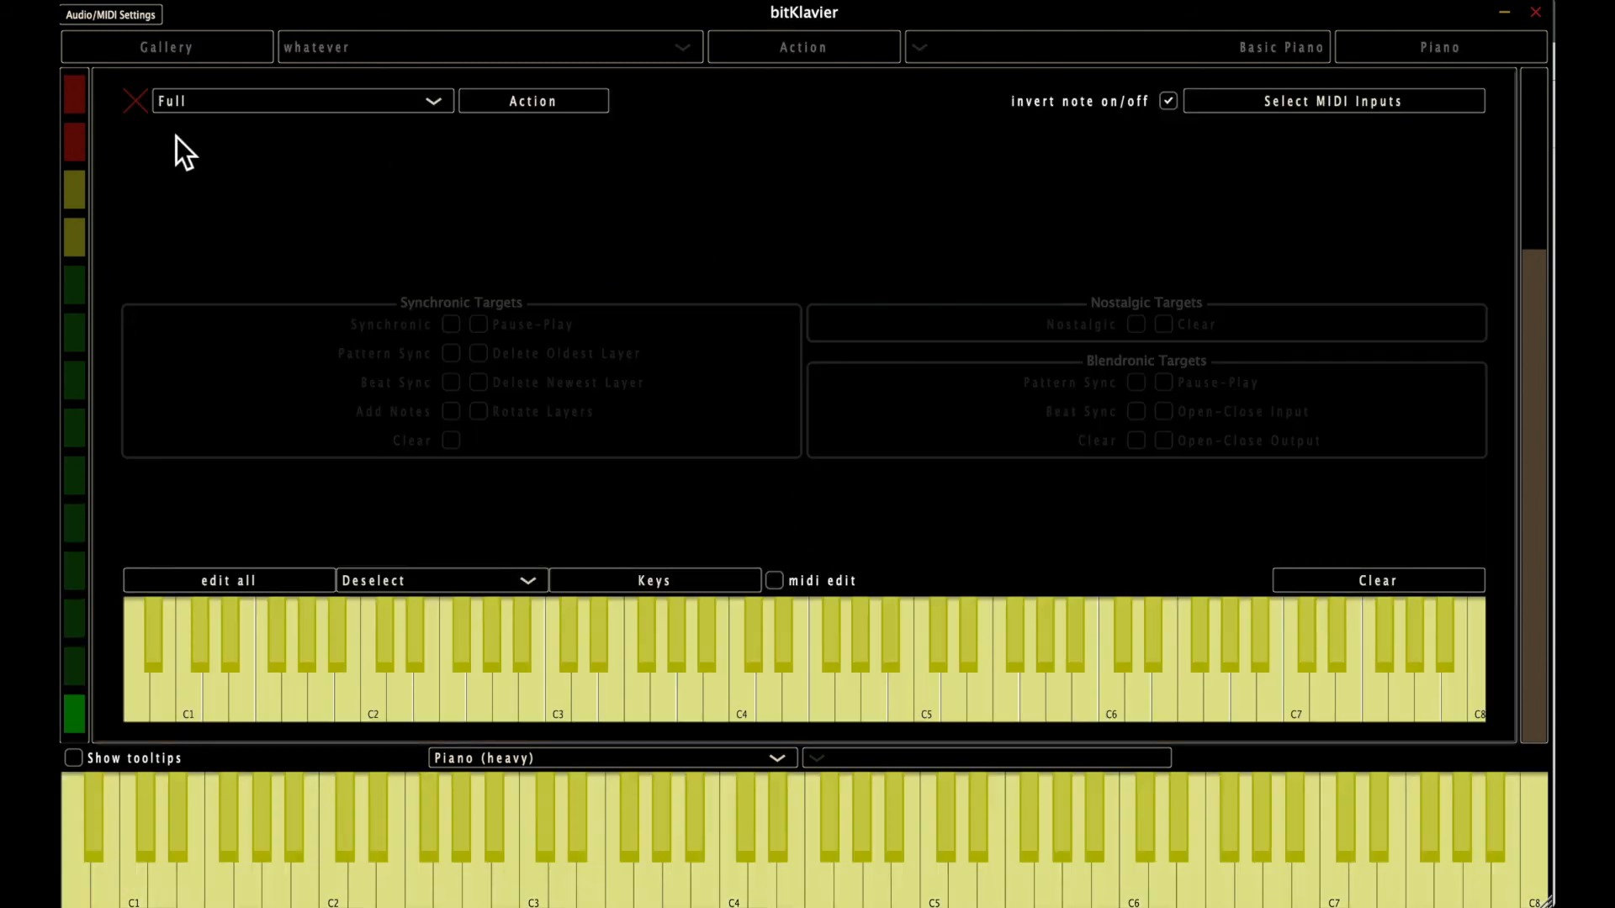
pyautogui.click(134, 101)
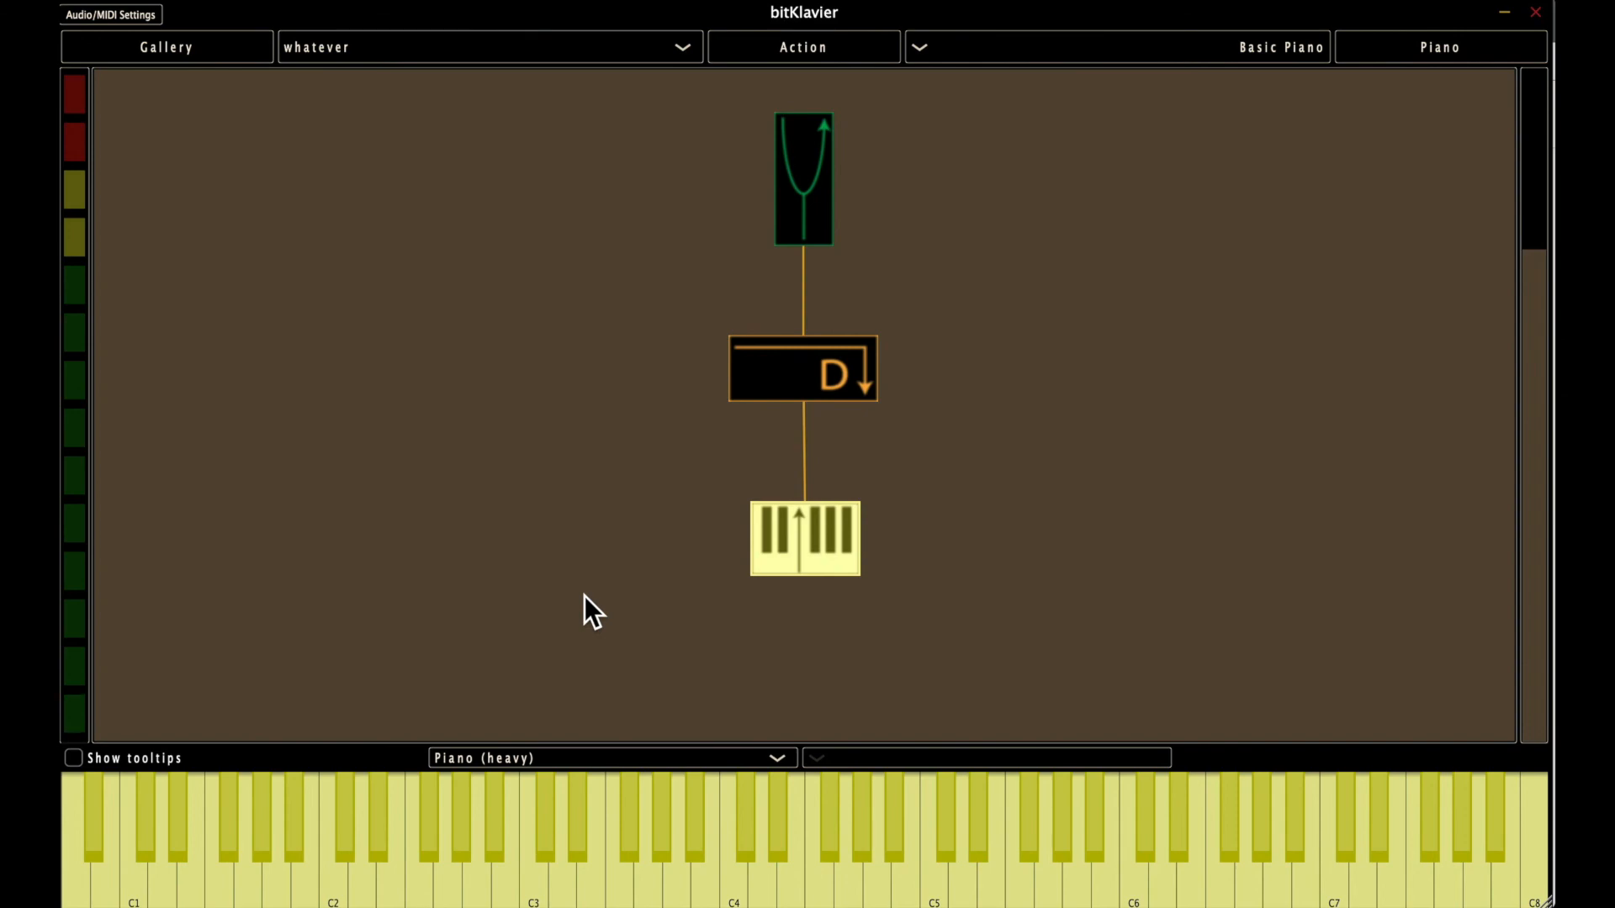